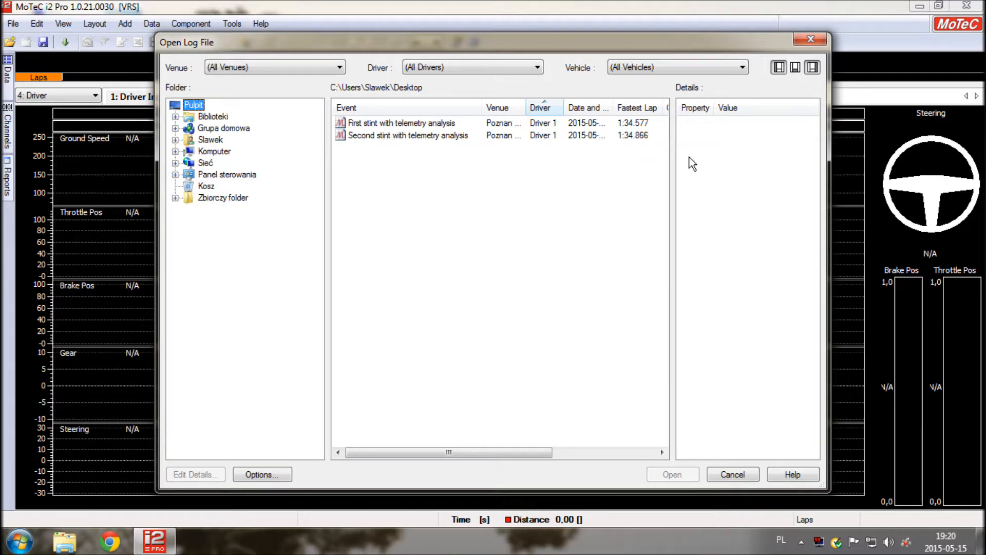
- Open the log file "First stint with telemetry analysis" from the desktop folder
drag(614, 107, 624, 107)
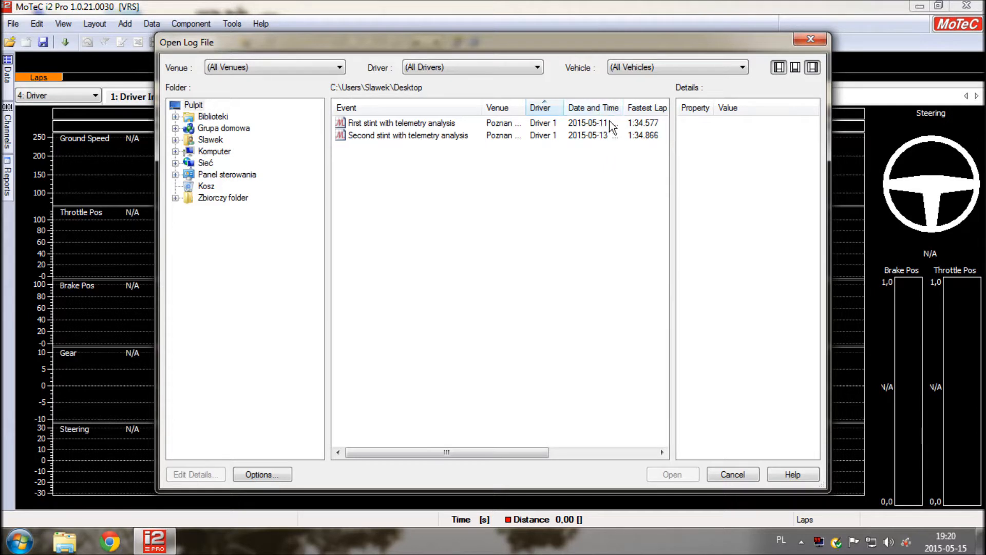
drag(621, 112, 613, 112)
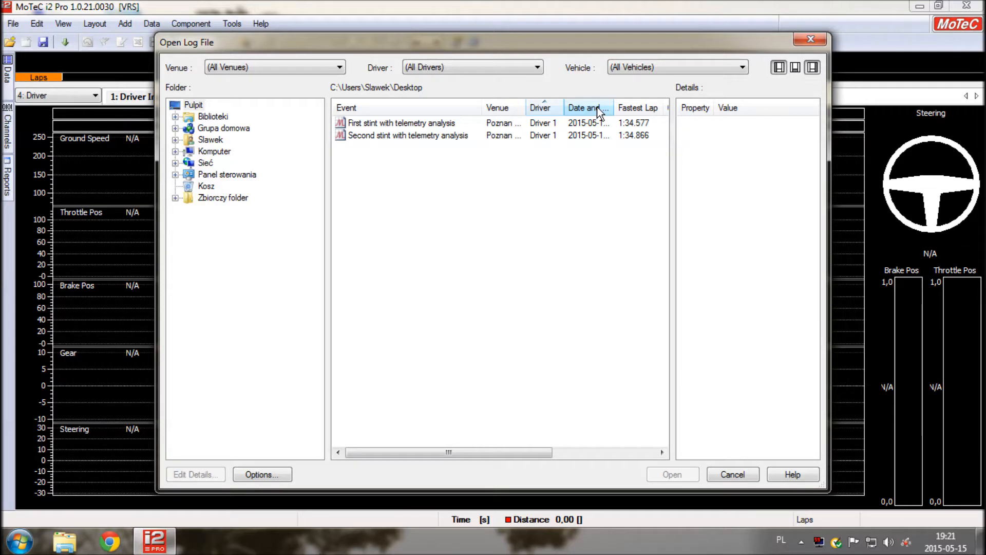
click(455, 122)
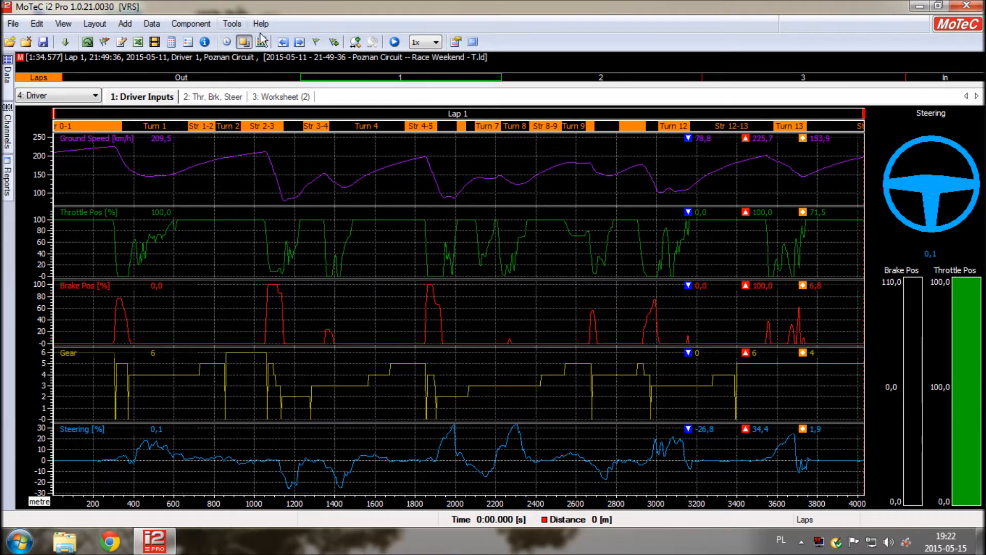
- Show the Thr, Brk, Steer worksheet and hide the Steering and Brake Pos traces, leaving only Throttle Pos
click(210, 97)
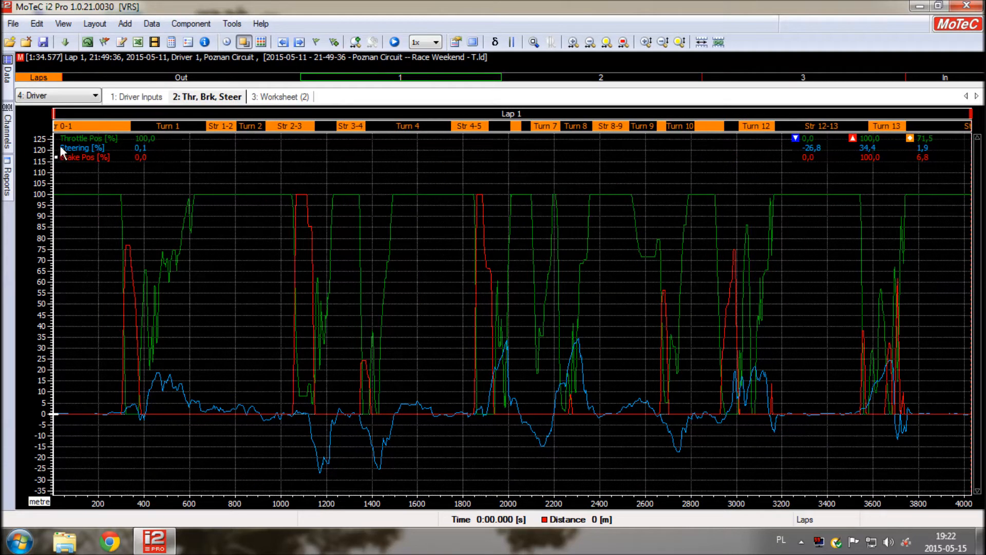
click(75, 149)
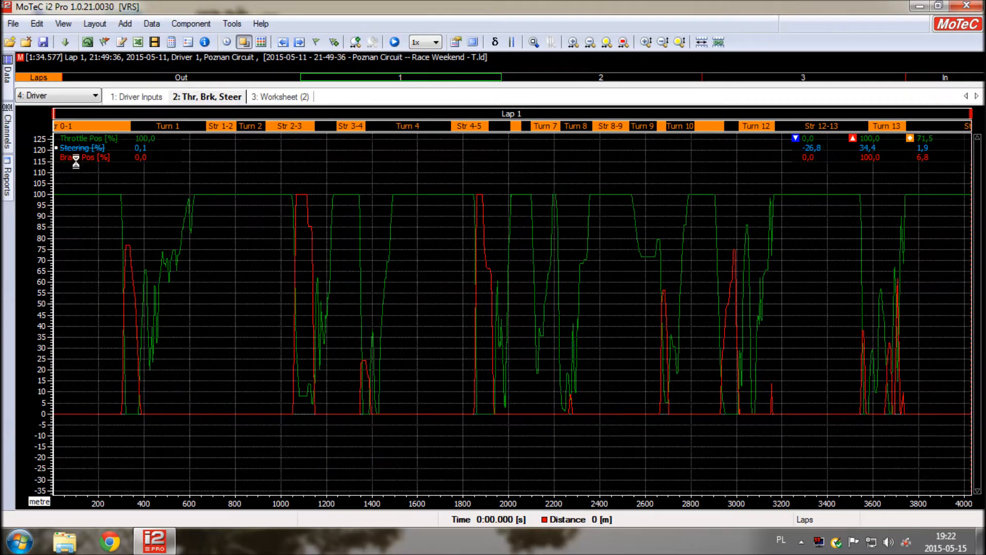
click(77, 158)
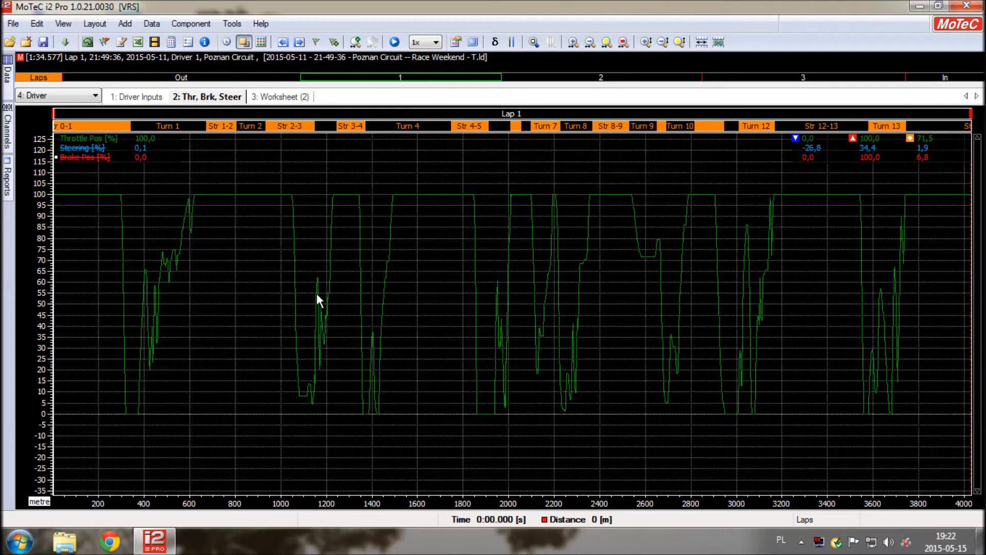
- Display the floating Track map of Poznan Circuit, reposition it and make it taller
key(F8)
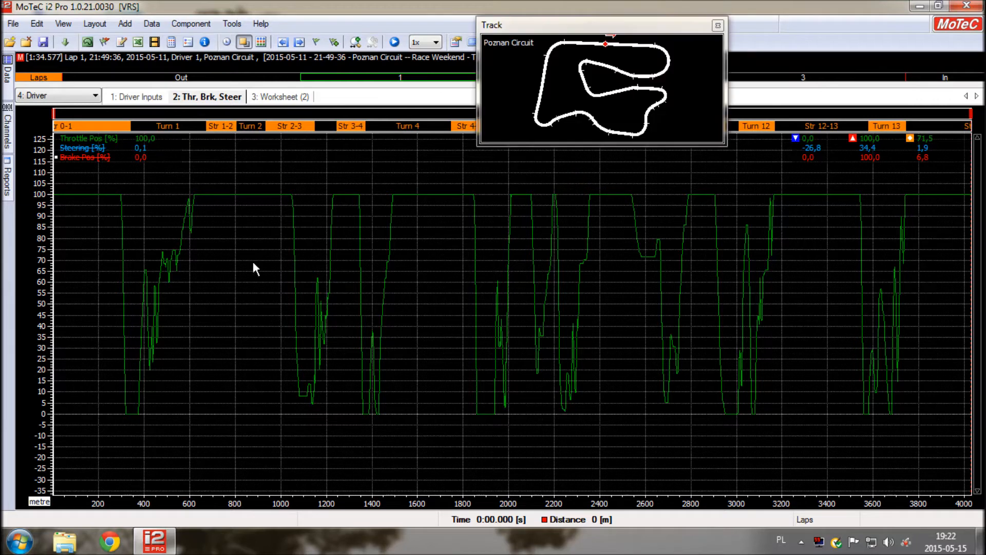
click(8, 71)
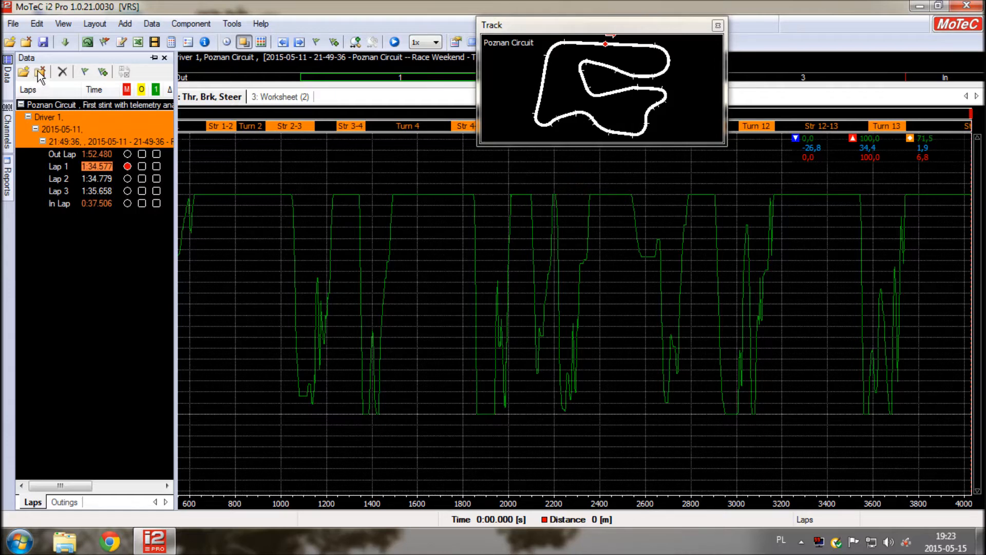
click(166, 58)
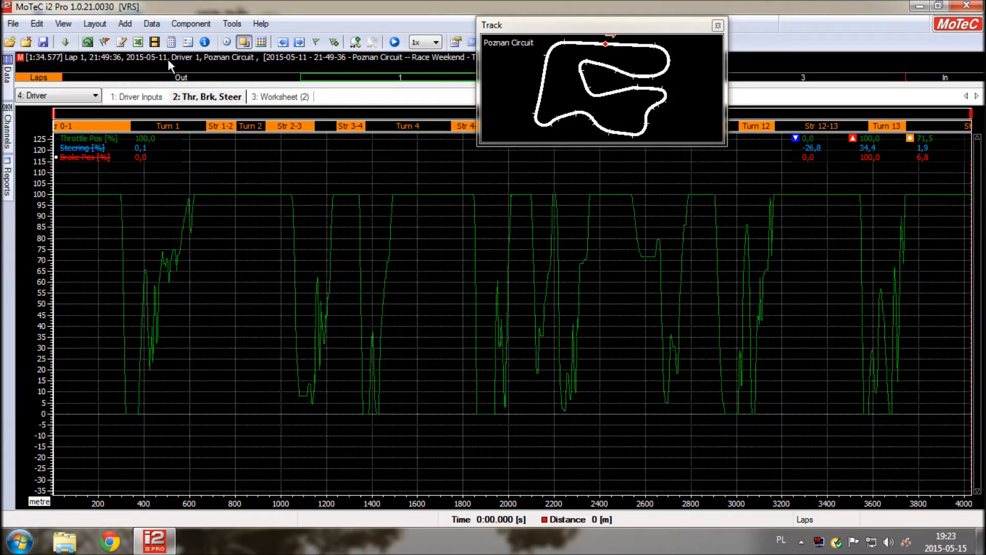
drag(516, 24, 409, 27)
drag(519, 146, 523, 182)
- Advance the data cursor along Lap 1 into Turn 1, to about 471 m, to examine the throttle trace there
key(space)
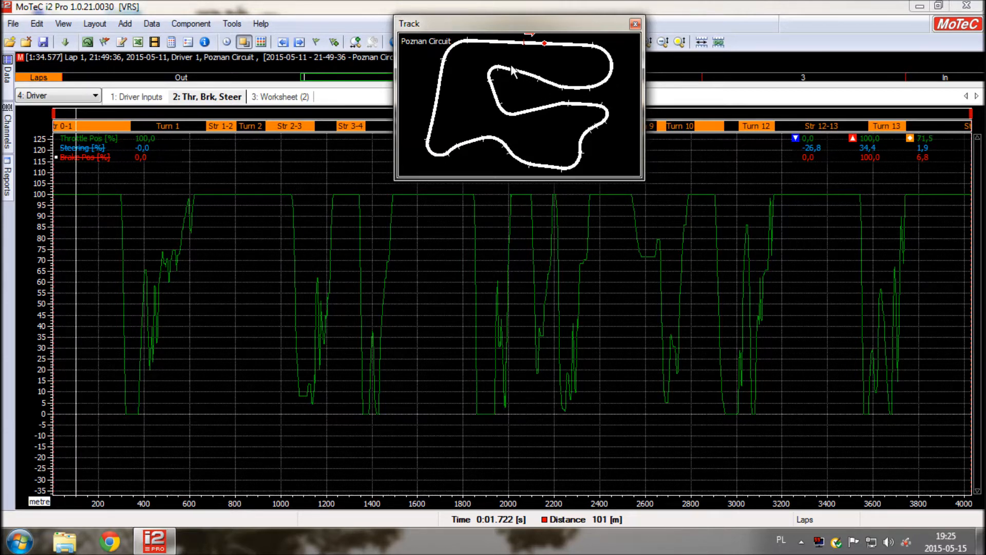
key(Right)
key(Right)
key(Right)
key(Right)
key(Right)
key(Right)
key(Right)
key(Right)
key(Right)
key(Right)
key(Right)
key(Right)
key(Right)
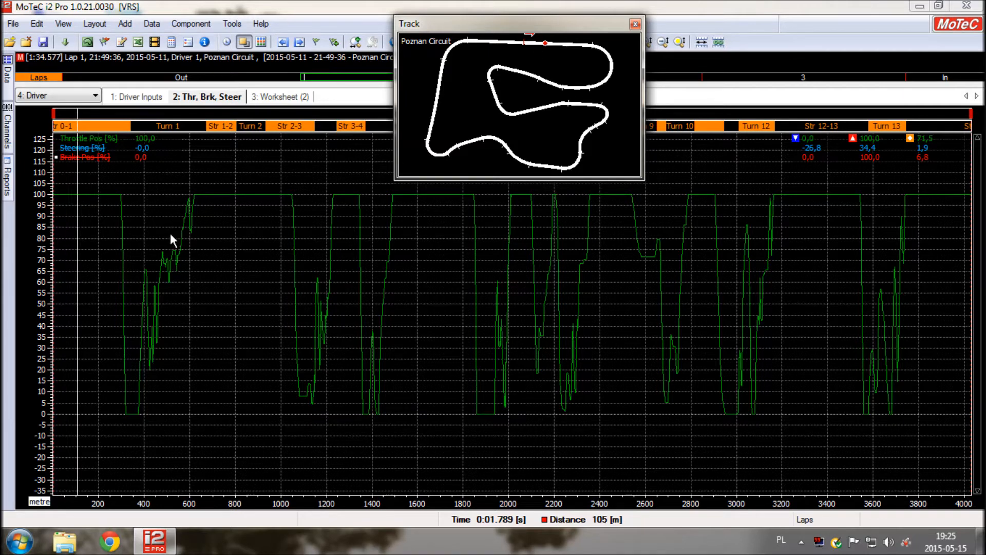
key(Right)
key(Right)
key(Right)
key(Right)
key(Right)
key(Right)
key(Right)
key(Right)
key(Right)
key(Right)
click(159, 264)
scroll(158, 264, up, 2)
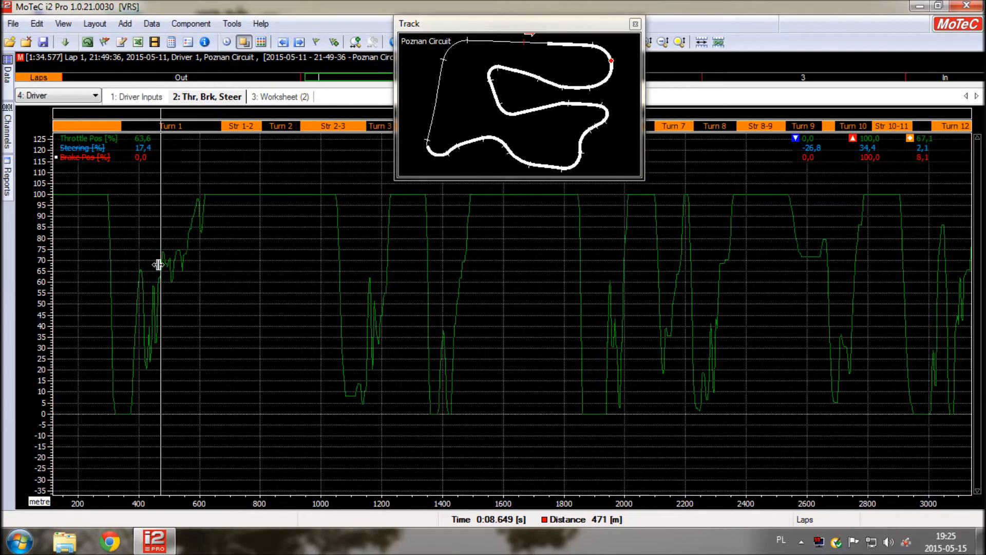
- Place the data cursor where throttle is first reapplied in Turn 1 and follow the rise to about 394 m
key(Left)
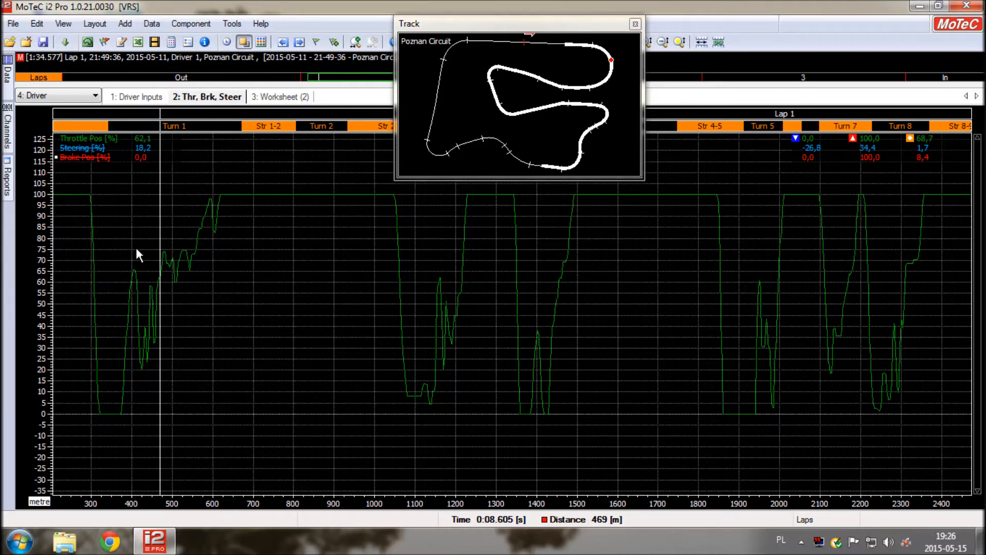
key(Left)
key(Up)
key(Up)
click(109, 405)
key(Right)
key(Right)
key(Right)
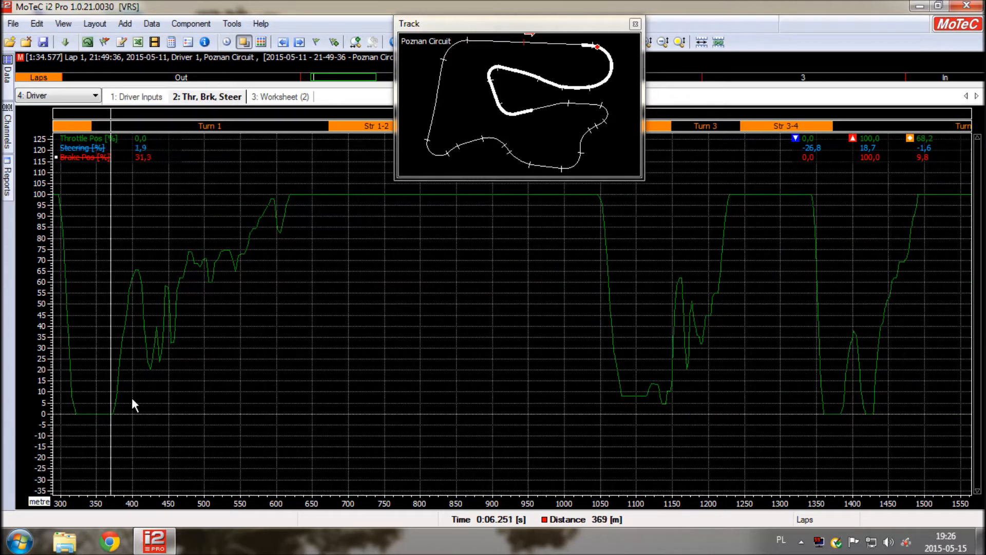
key(Right)
key(Right)
key(Right)
key(Right)
key(Right)
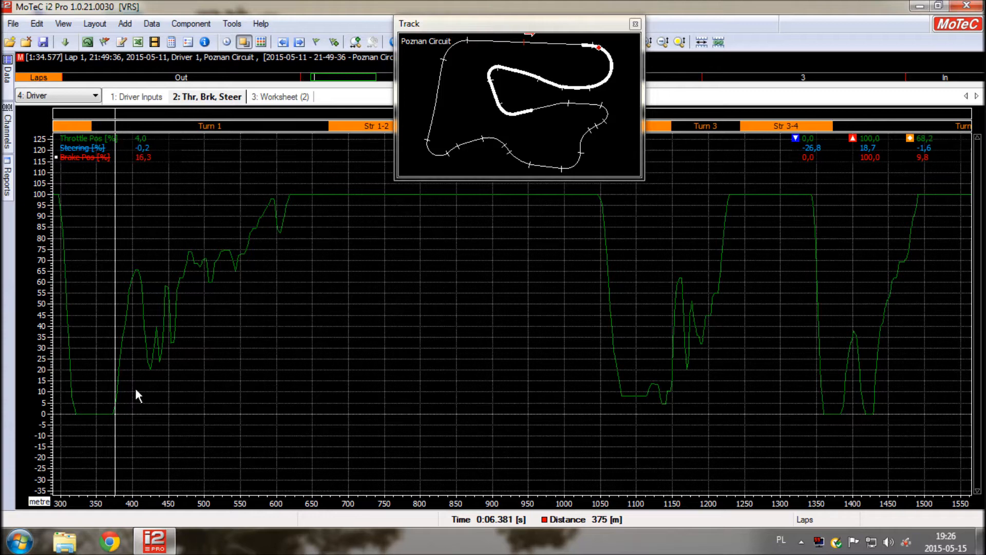
key(Right)
key(Right)
key(Right)
key(Right)
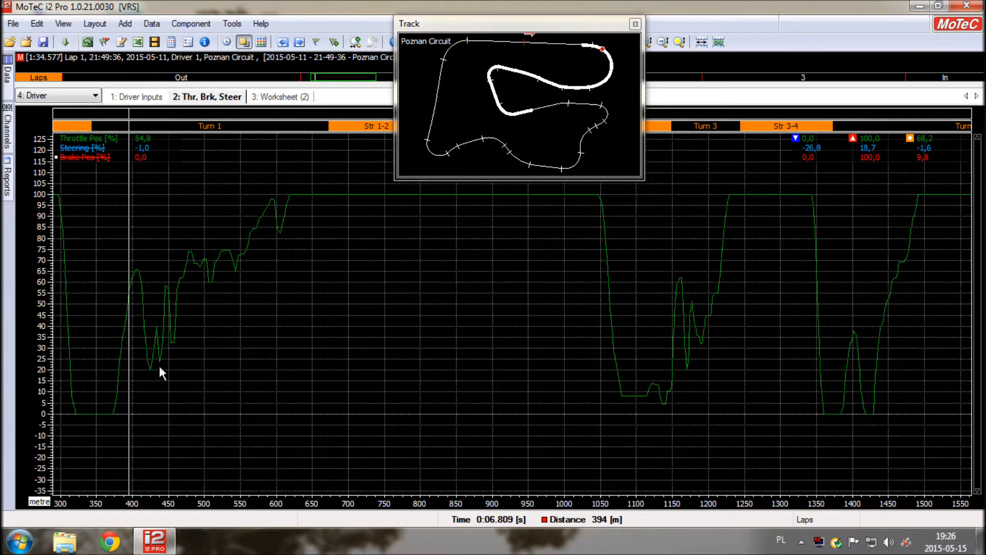
- Examine the first throttle peak and the lift after it in Turn 1, moving the data cursor to about 424 m
key(Up)
key(Up)
key(Right)
key(Right)
key(Right)
key(Right)
key(Right)
key(Right)
key(Right)
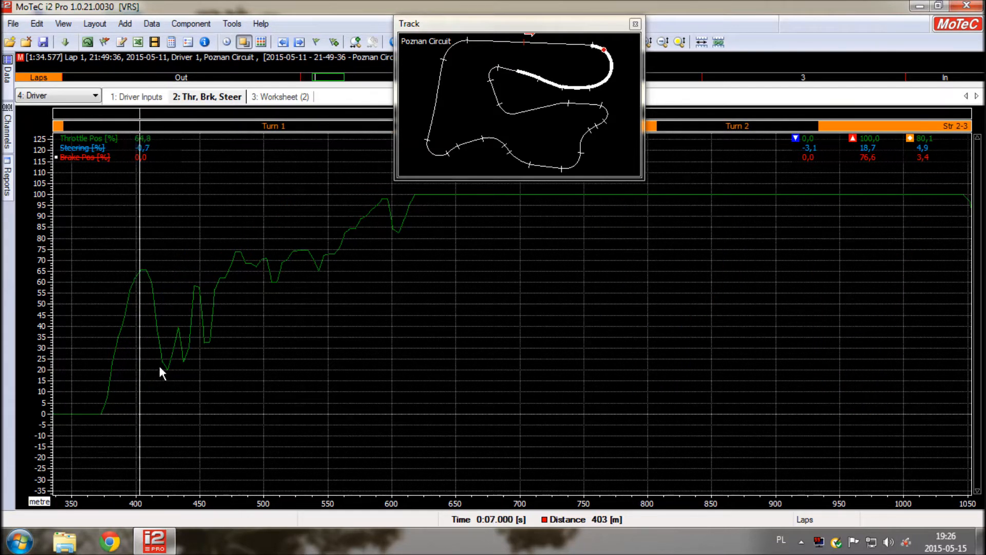
key(Right)
key(Right)
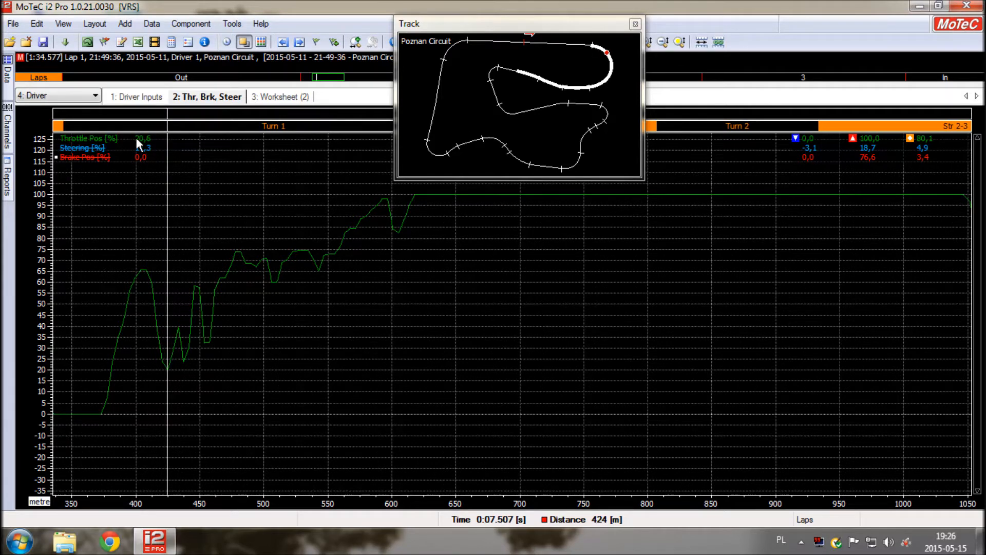
- Follow the throttle trace from the first lift in Turn 1 through the second dip, at about 440 m
key(Right)
key(Right)
key(Right)
key(Right)
key(Right)
key(Right)
key(Right)
key(Right)
key(Right)
key(Right)
key(Right)
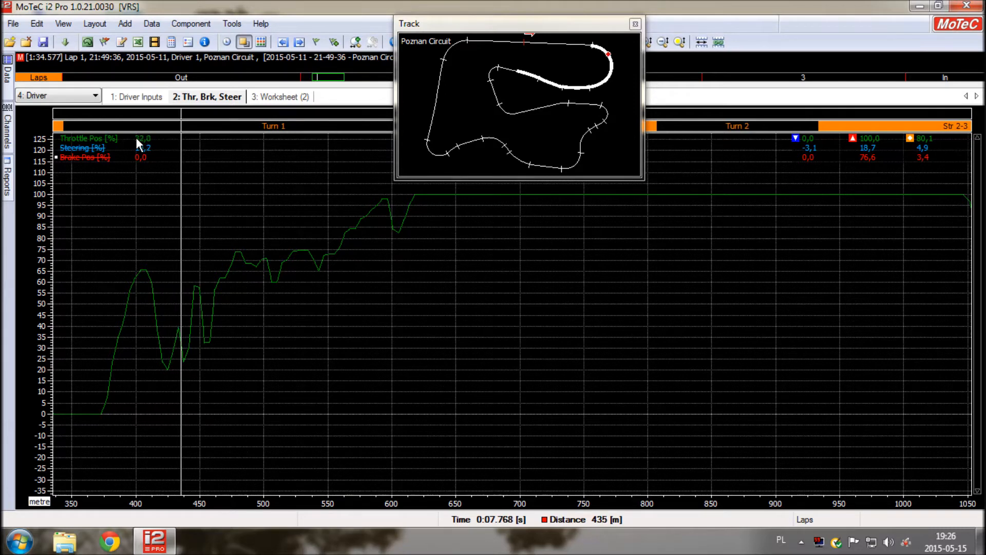
key(Right)
key(Down)
key(Down)
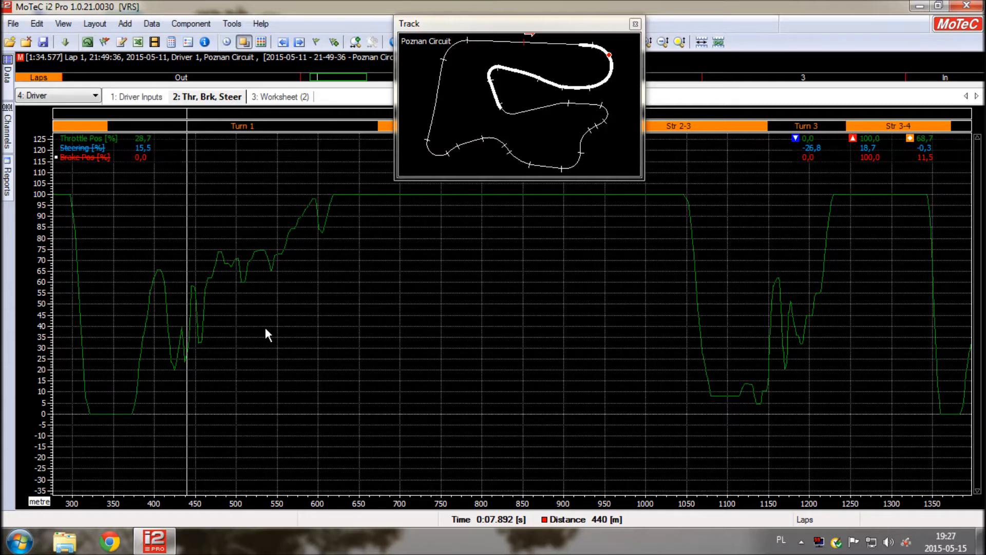
- Examine the remaining throttle corrections through the exit of Turn 1, bringing the data cursor to about 606 m
key(Right)
key(Right)
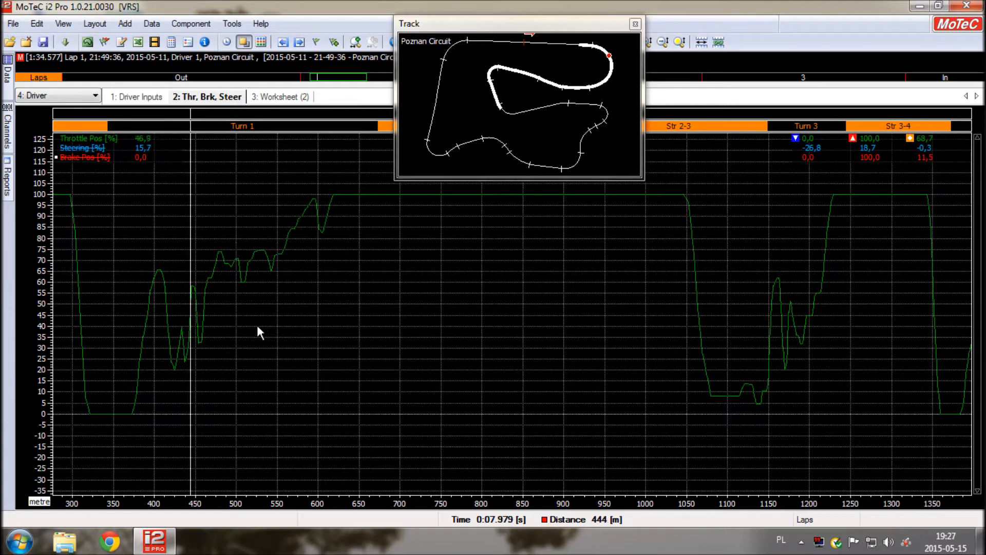
key(Right)
key(Right)
key(Right)
key(Right)
key(Right)
key(Right)
key(Right)
key(Right)
key(Right)
key(Right)
key(Right)
key(Right)
key(Right)
key(Right)
key(Right)
key(Right)
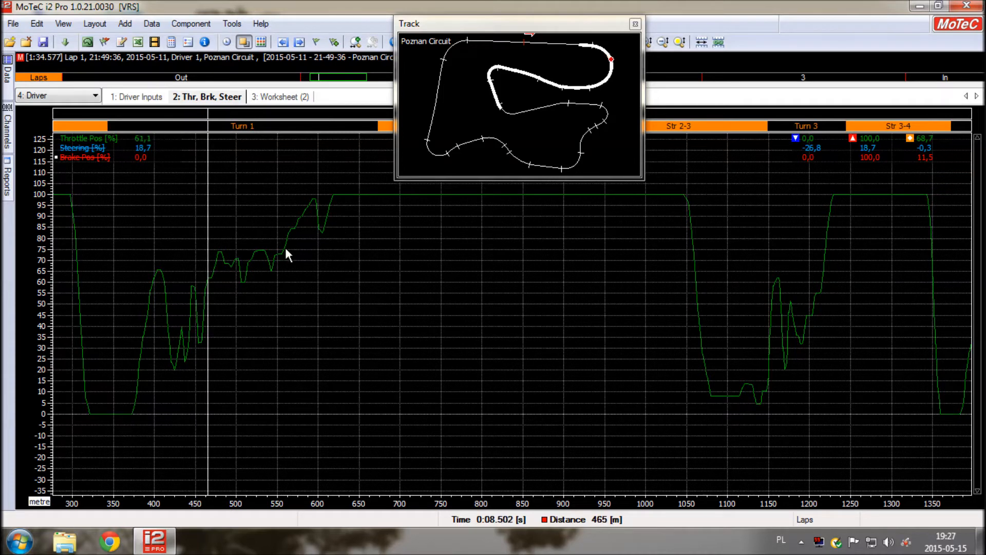
key(Right)
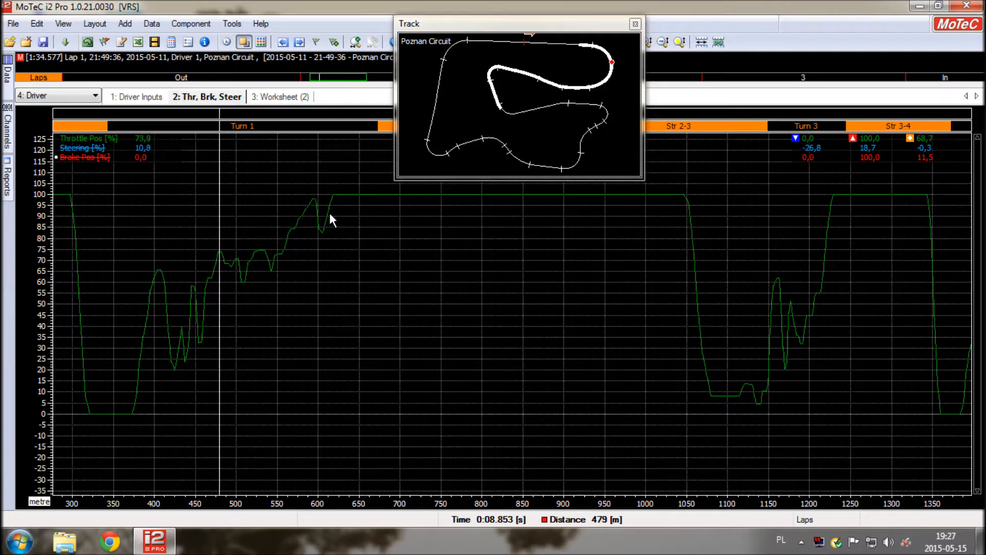
scroll(485, 249, down, 1)
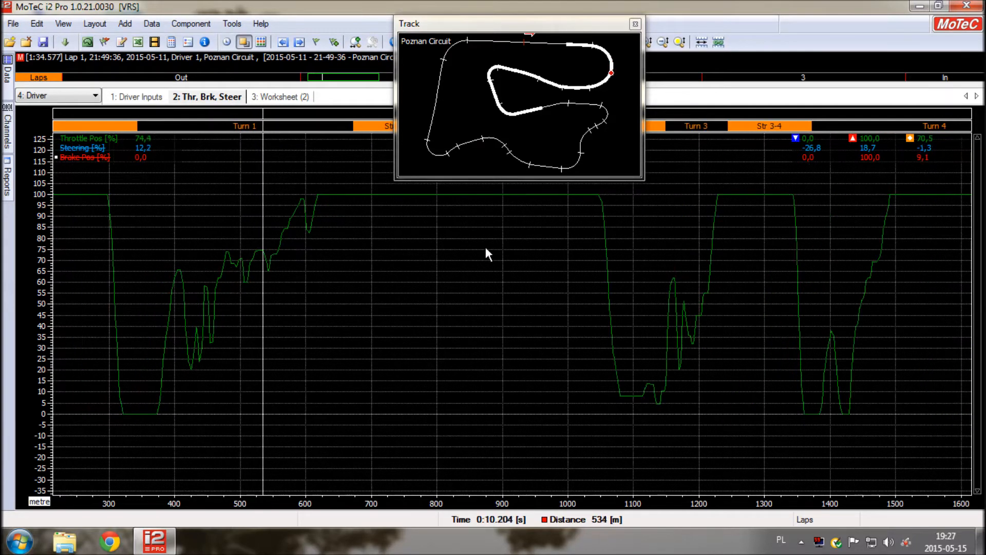
scroll(486, 249, down, 1)
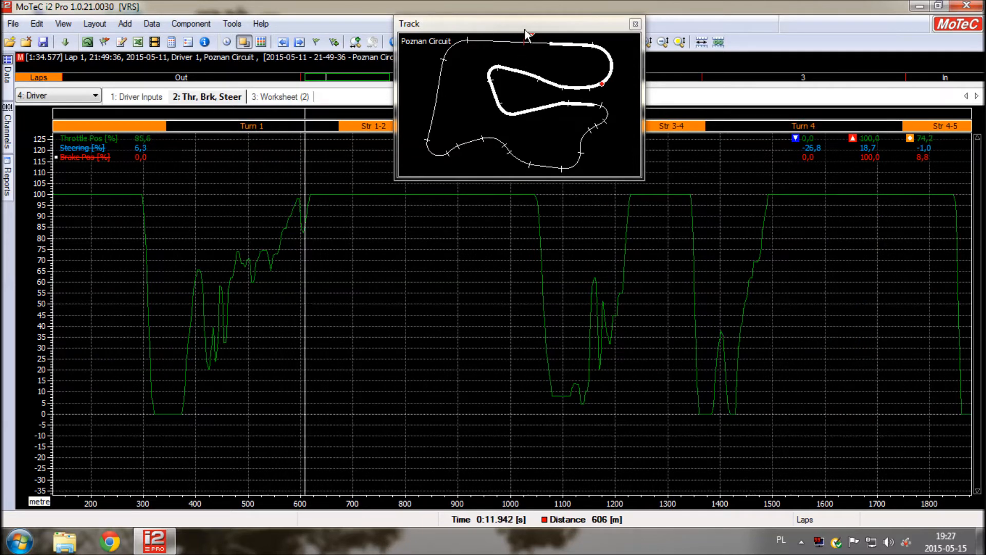
- Move the Track map clear of the middle of the graph and examine the throttle at about 1087 m, before Turn 3
drag(565, 25, 852, 14)
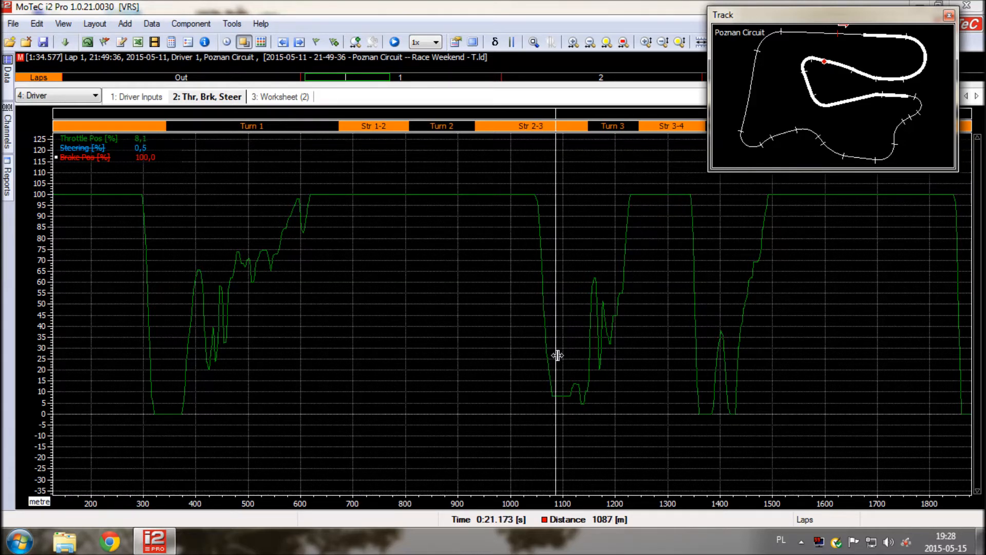
scroll(560, 372, up, 1)
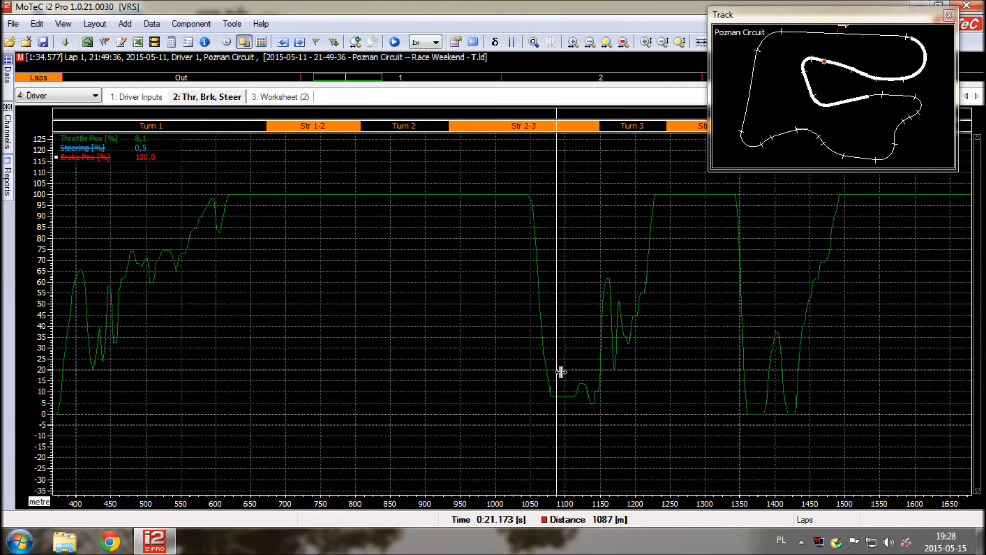
- Temporarily show the Brake Pos trace to compare braking with throttle before Turn 3, and hide it again
click(83, 158)
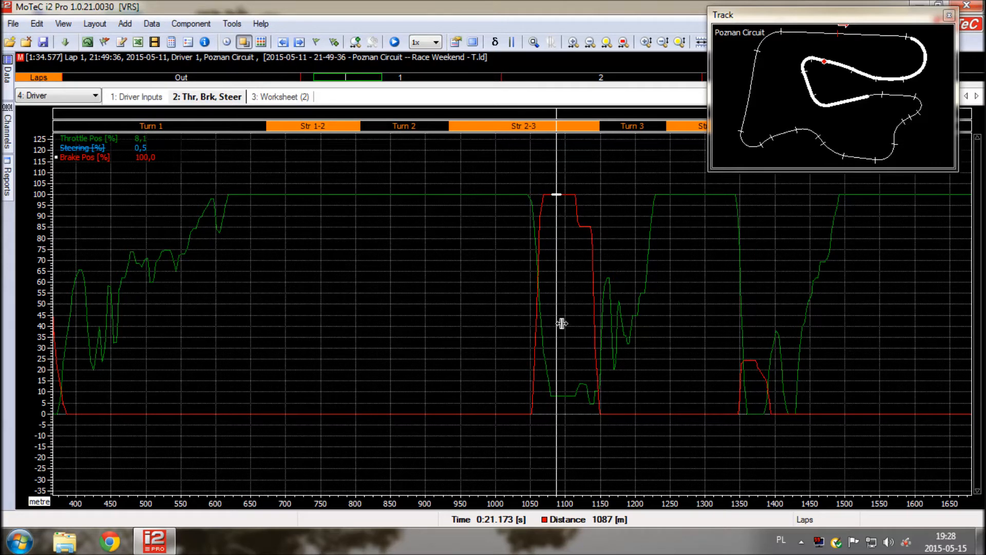
key(3)
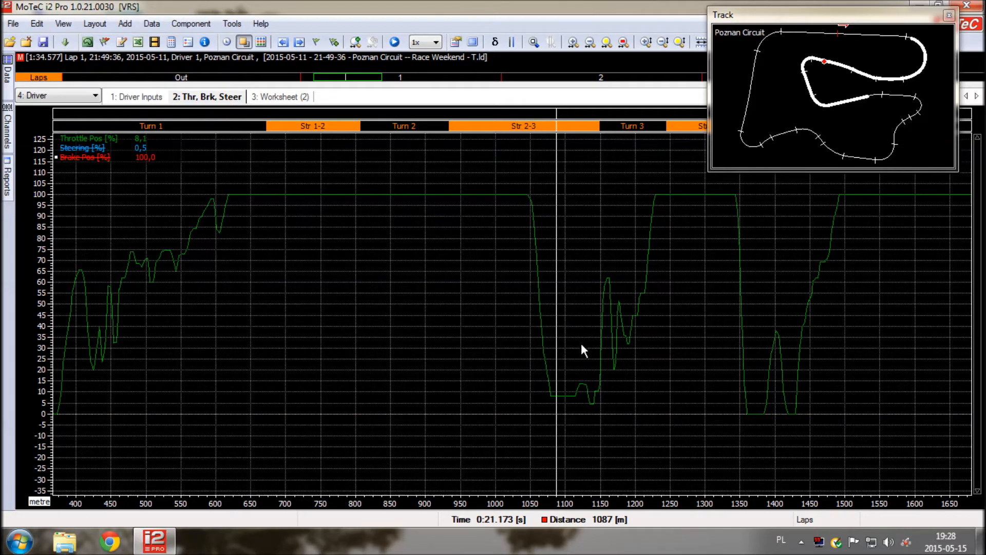
drag(561, 371, 562, 371)
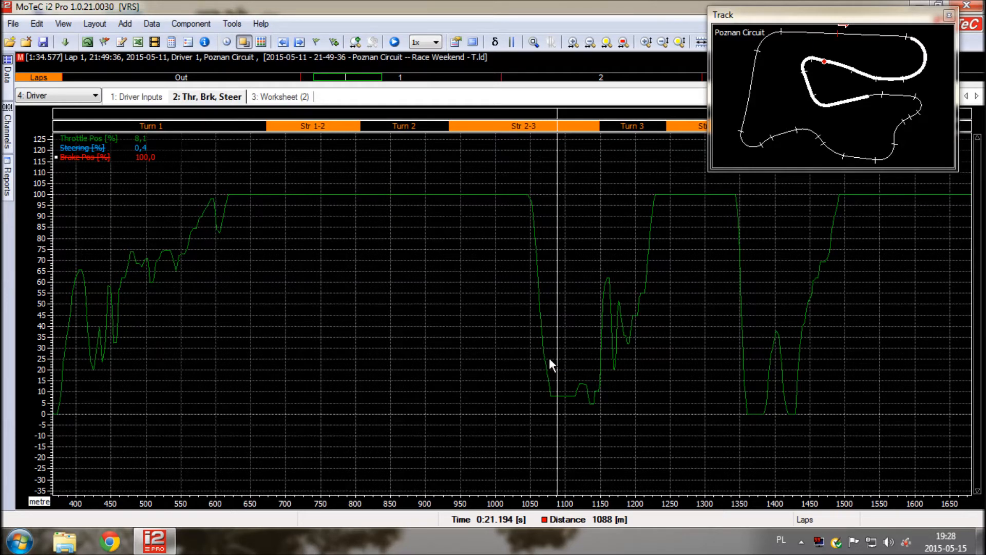
- Step the data cursor through the braking zone before Turn 3, to about 1148 m, to examine the residual throttle
key(Right)
key(Right)
key(Right)
key(Right)
key(Right)
key(Right)
key(Right)
key(Right)
key(Right)
key(Right)
key(Right)
key(Right)
key(Right)
key(Right)
key(Right)
key(Right)
key(Right)
key(Right)
key(Right)
key(Right)
key(Right)
key(Right)
key(Right)
key(Right)
key(Right)
key(Right)
key(Right)
key(Right)
key(Right)
key(Right)
key(Right)
key(Right)
key(Right)
key(Right)
key(Right)
key(Right)
key(Right)
key(Right)
key(Right)
key(Right)
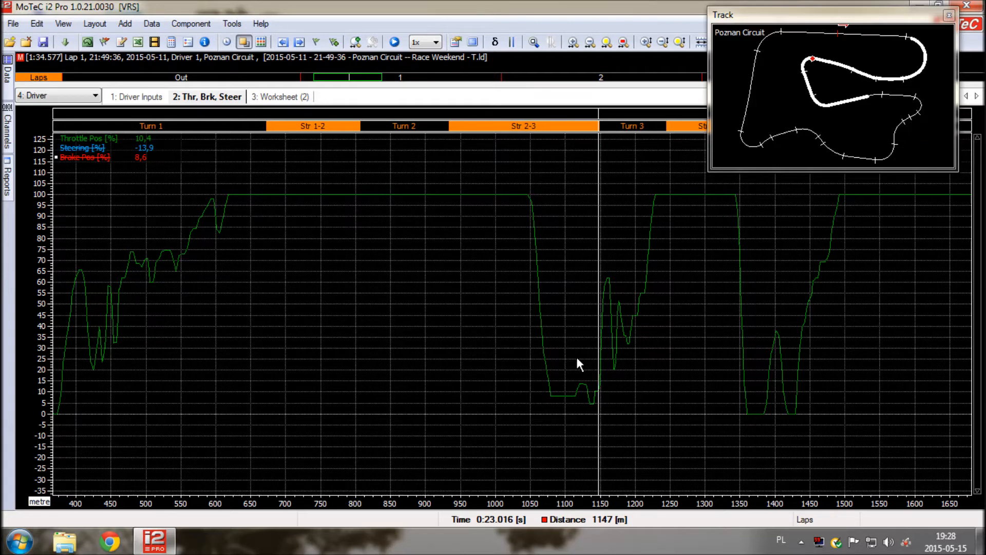
key(Right)
key(Down)
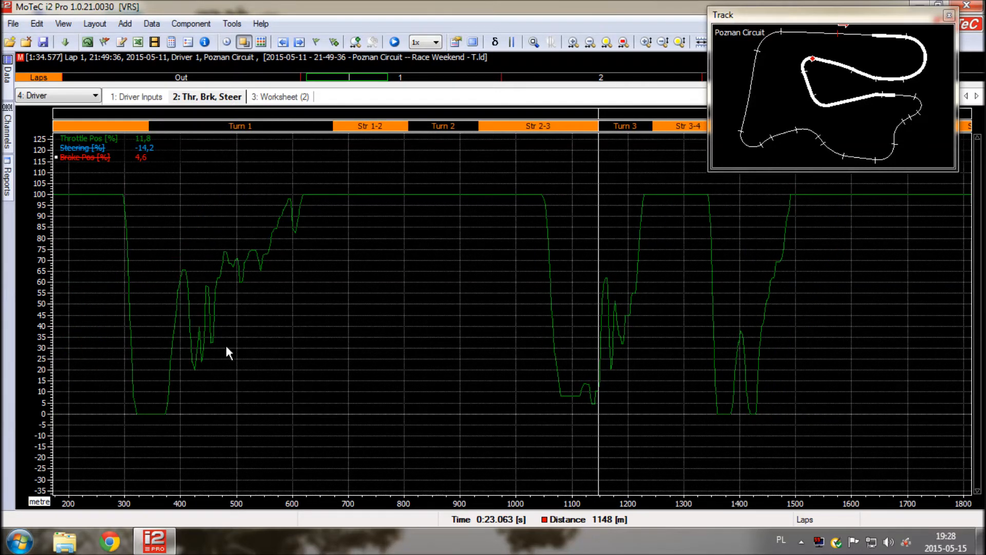
- Compare the first throttle peaks in Turns 3 and 1, and return the data cursor to about 1141 m
drag(610, 278, 629, 275)
click(607, 280)
click(184, 273)
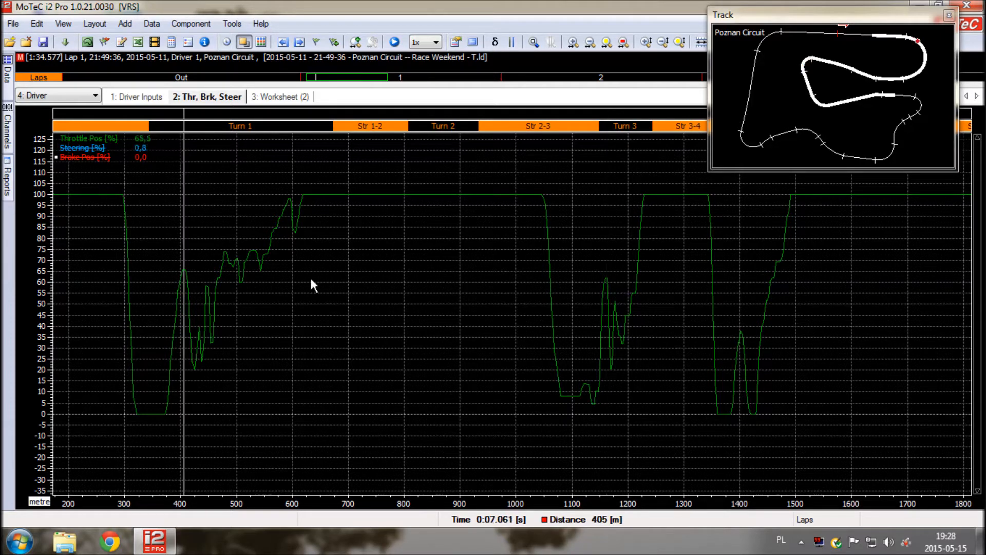
click(596, 401)
click(596, 411)
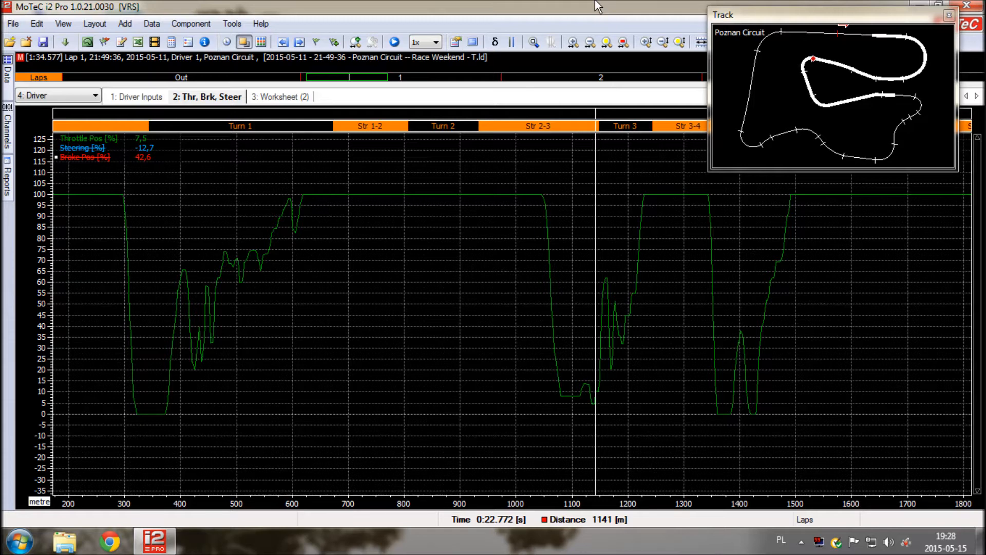
- Show the Steering trace together with the throttle trace
click(84, 150)
click(85, 152)
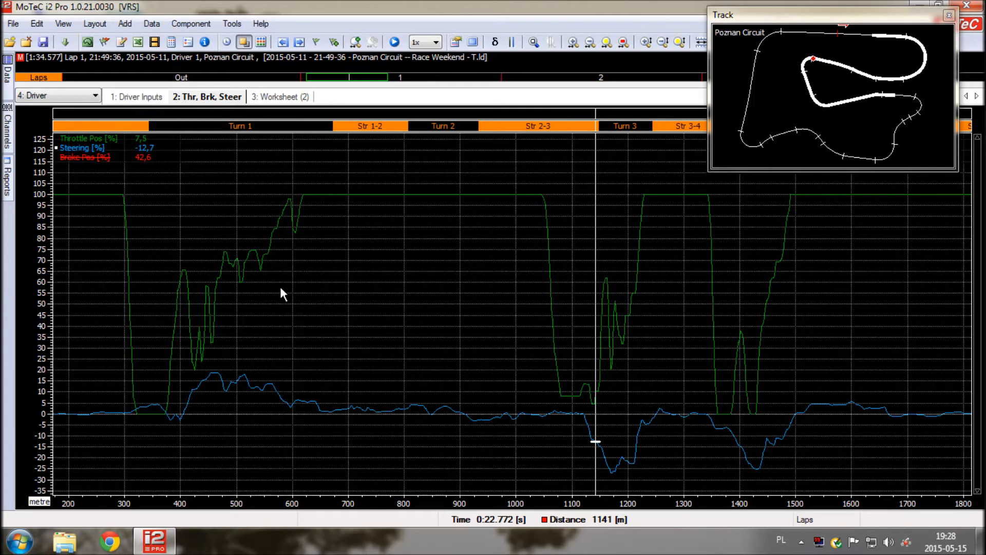
- Place the data cursor at about 1128 m before Turn 3, cycling through the cursor display styles
double_click(594, 429)
click(593, 442)
key(c)
key(c)
key(c)
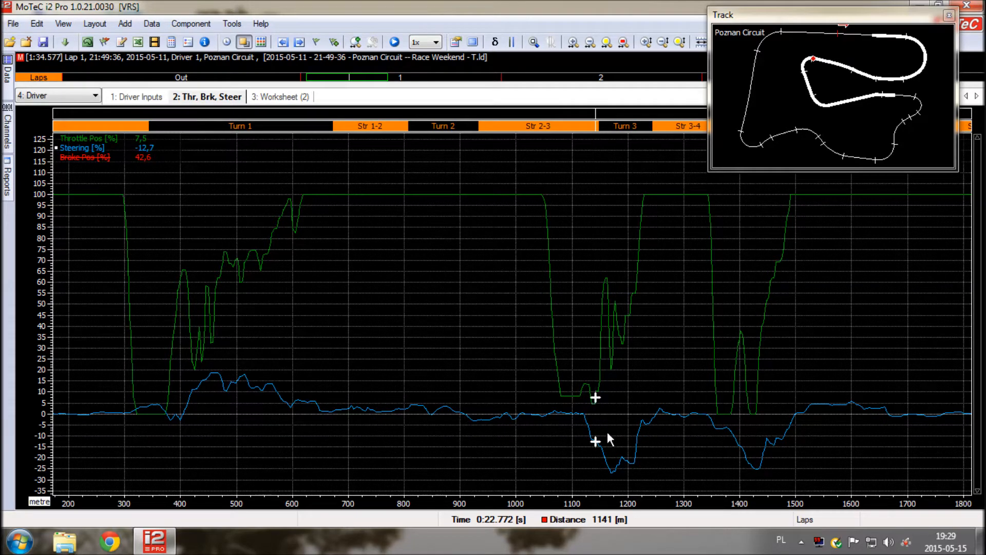
click(588, 437)
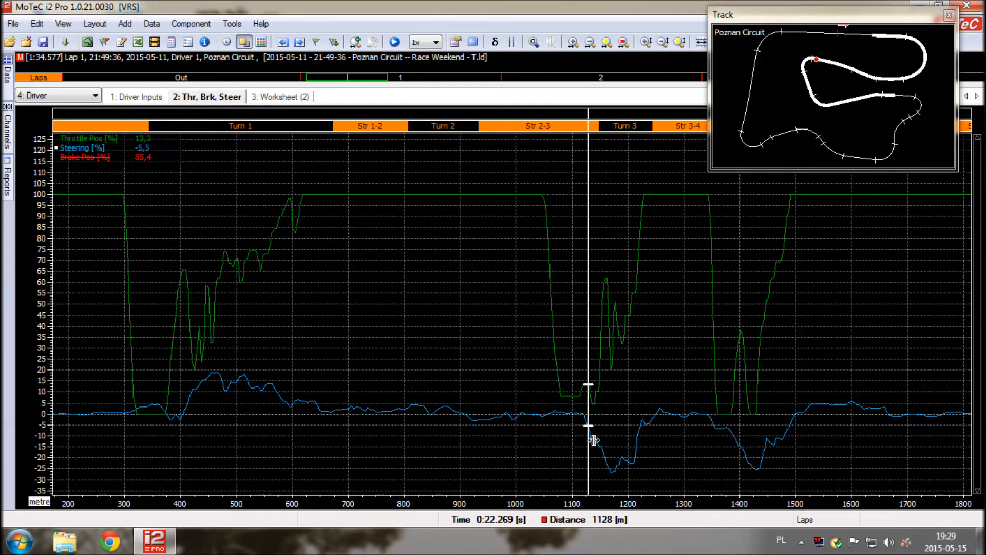
key(c)
key(c)
key(c)
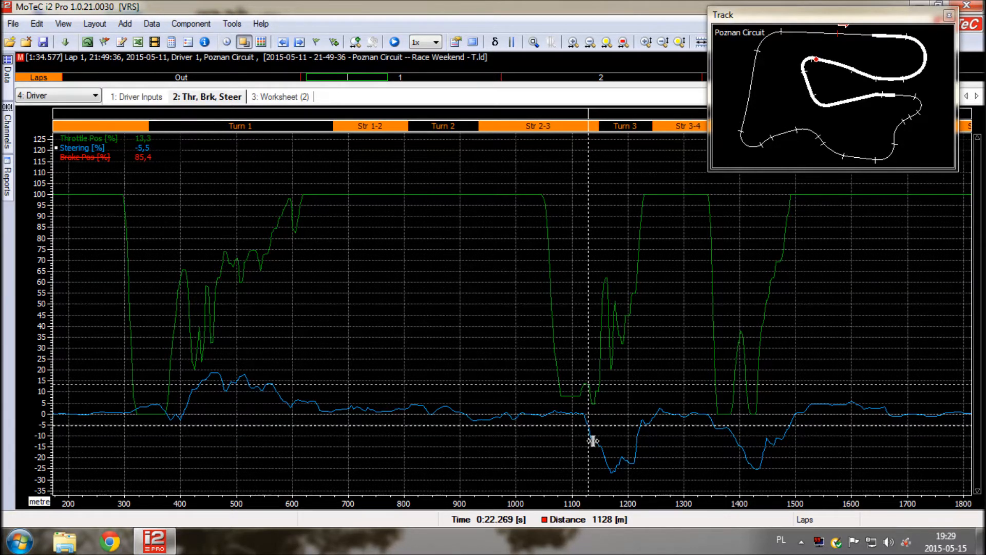
- Step the data cursor to about 1148 m to compare the residual throttle with the initial steering into Turn 3
key(Right)
key(Right)
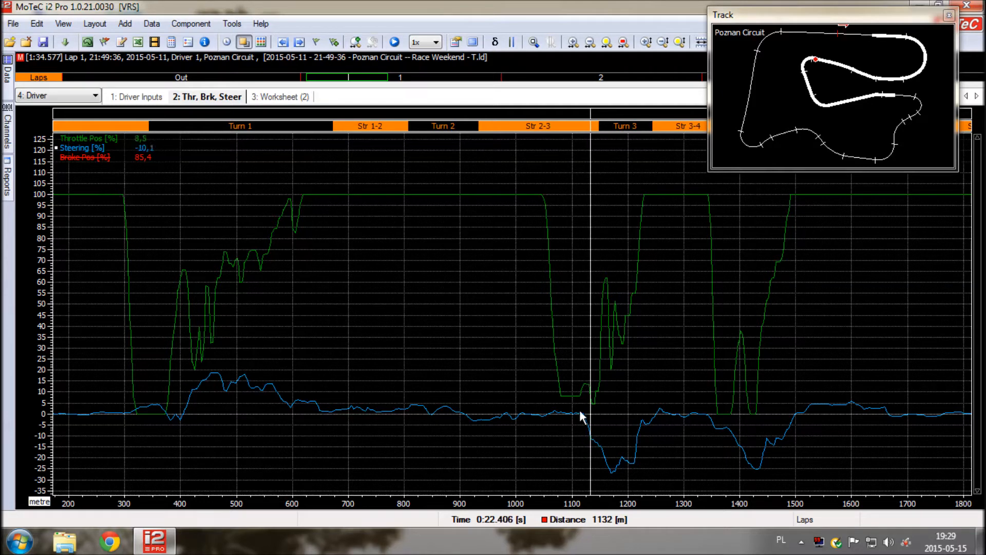
key(Right)
key(Right)
key(Right)
key(Right)
key(Right)
key(Right)
key(Right)
key(Right)
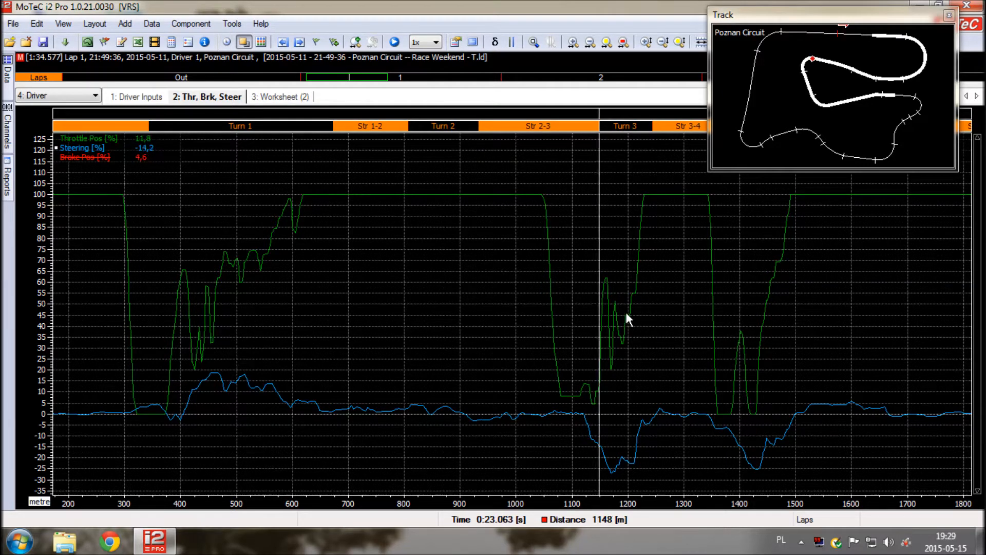
- Step the data cursor to about 1165 m to examine the first throttle application against steering in Turn 3
key(Right)
key(Right)
key(Right)
key(Right)
key(Right)
key(Right)
key(Right)
key(Right)
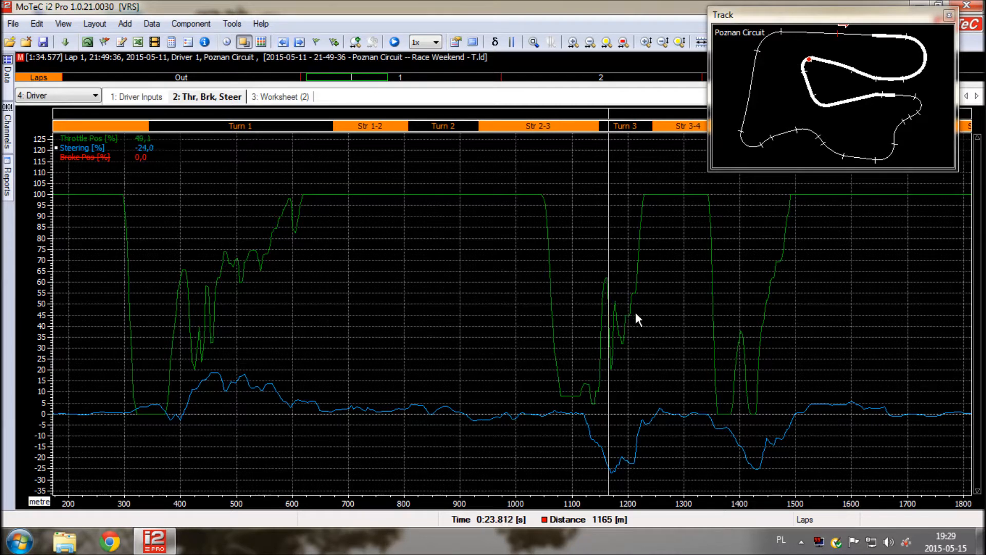
- Examine the throttle lifts and steering corrections in mid-Turn 3 up to about 1189 m in a closer view
scroll(642, 328, up, 3)
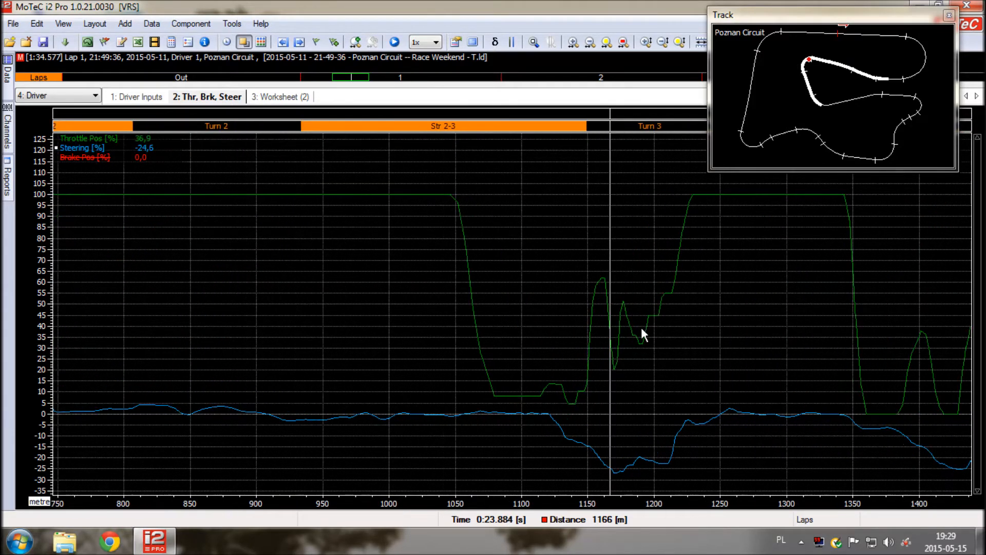
key(Right)
key(Right)
key(Right)
key(Right)
key(Right)
key(Right)
key(Right)
key(Left)
key(Left)
key(Left)
key(Right)
key(Right)
key(Right)
key(Right)
key(Right)
key(Right)
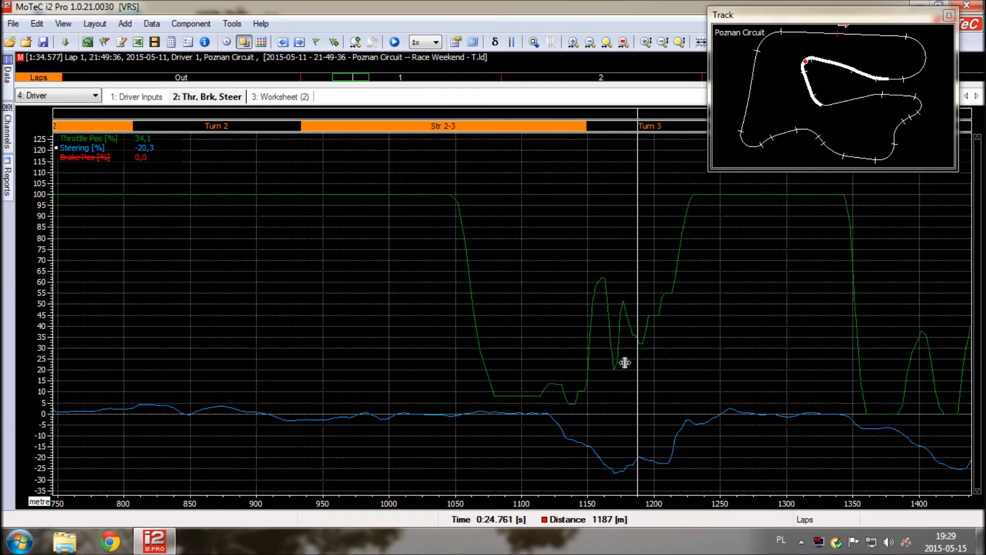
key(Right)
key(Right)
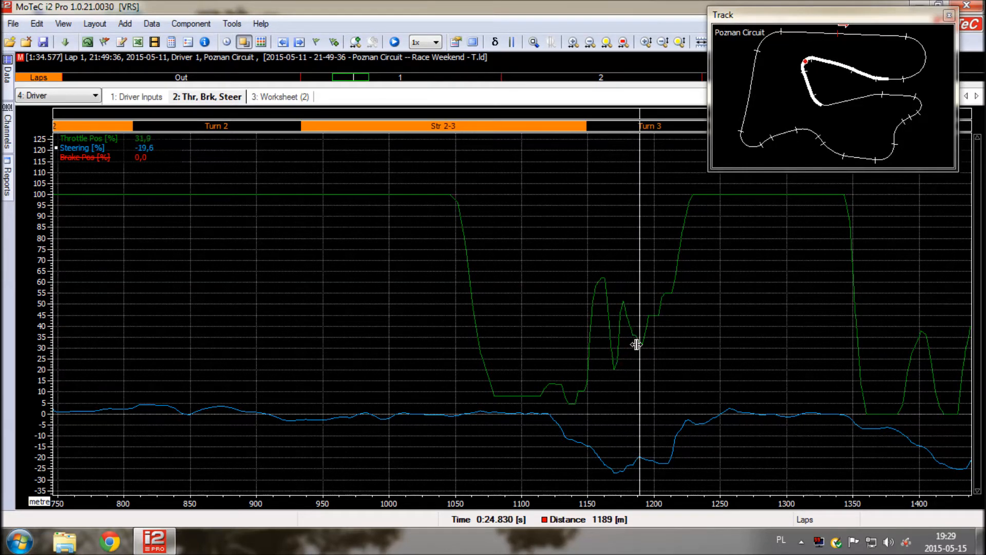
- Step the data cursor to about 1227 m to follow throttle and steering through the exit of Turn 3
key(Right)
key(Right)
key(Right)
key(Right)
key(Right)
key(Right)
key(Right)
key(Right)
key(Right)
key(Right)
key(Right)
key(Right)
key(Right)
key(Right)
key(Right)
key(Right)
key(Right)
key(Right)
key(Right)
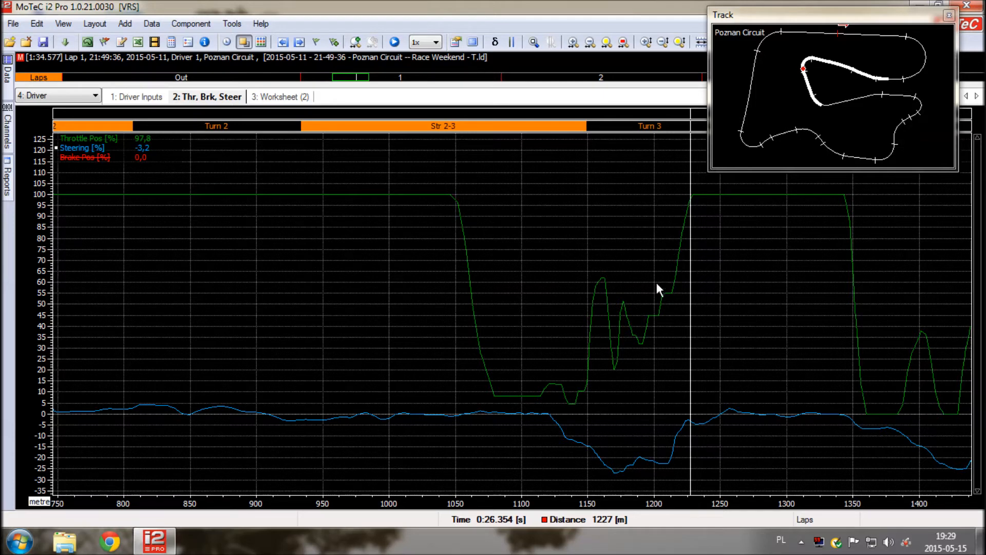
- Compare the two throttle plateaus in Turn 3, at about 1209 m and 1199 m
click(654, 312)
click(665, 295)
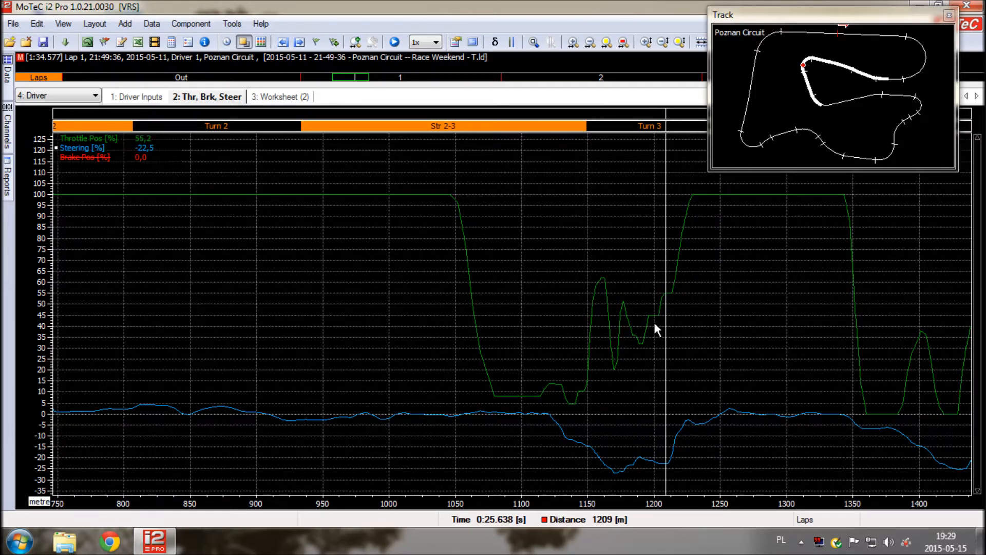
drag(650, 319, 653, 332)
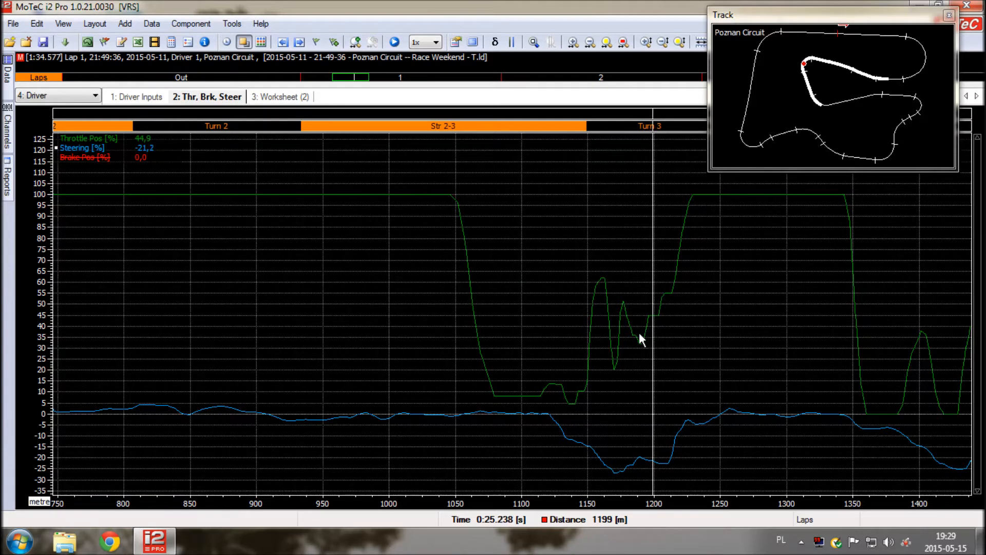
key(Right)
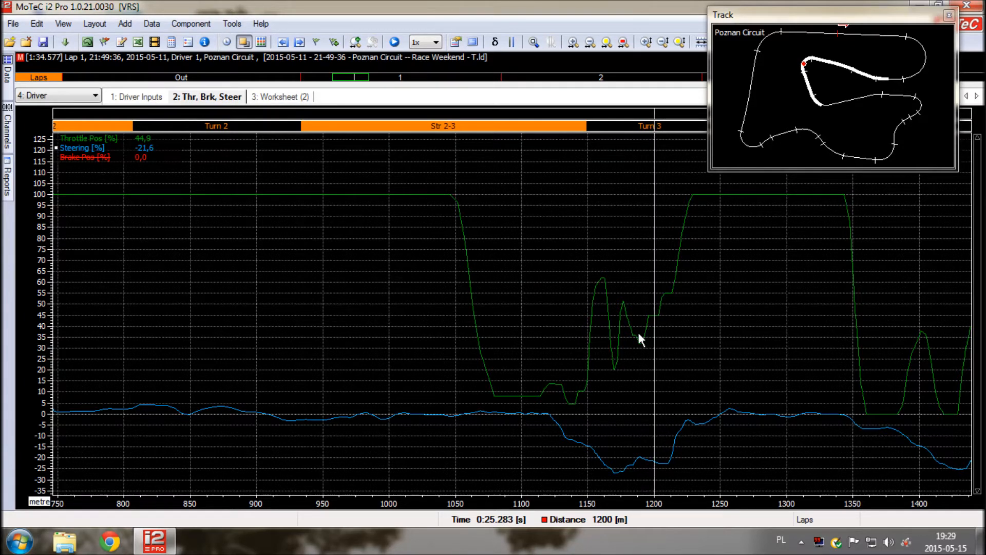
key(Left)
key(Left)
key(Left)
key(Left)
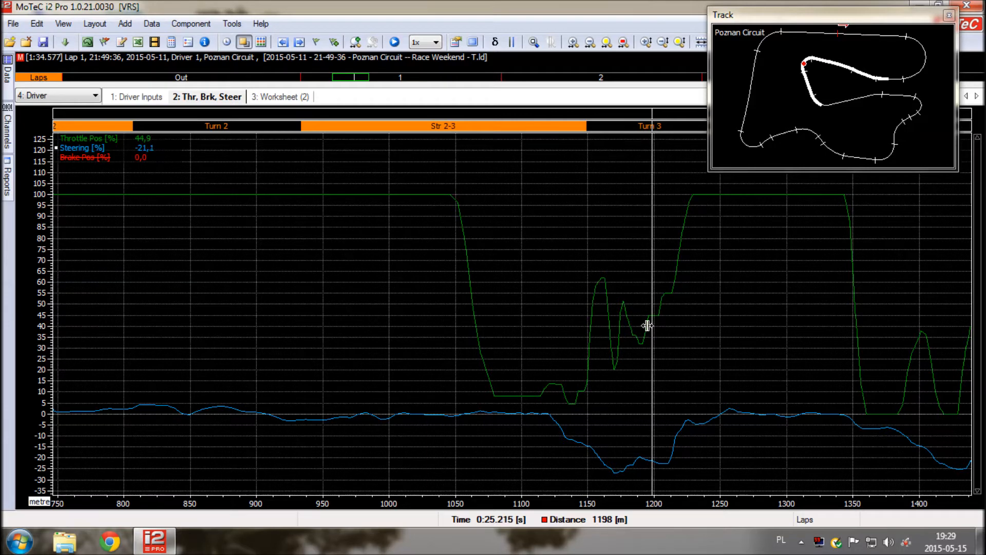
key(Left)
- Step the data cursor forward along the first throttle plateau in Turn 3 to its end at about 1203 m
key(Right)
key(Right)
key(Right)
key(Right)
key(Right)
key(Right)
key(Right)
key(Right)
key(Right)
key(Right)
key(Right)
key(Right)
key(Right)
key(Right)
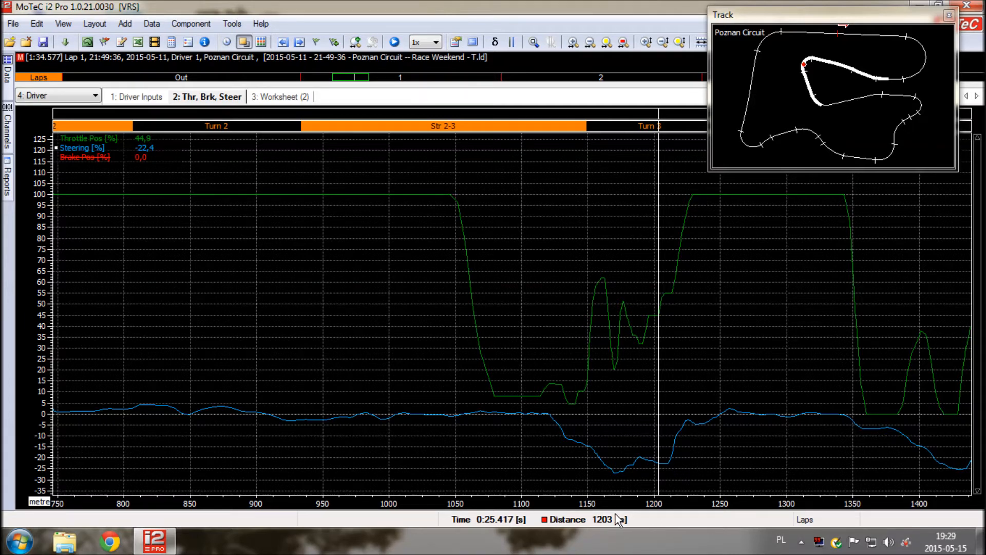
- Step the data cursor back to the start of the first throttle plateau in Turn 3, at about 1196 m
key(Left)
key(Left)
key(Left)
key(Left)
key(Left)
key(Left)
key(Left)
key(Left)
key(Left)
key(Left)
key(Left)
key(Left)
key(Left)
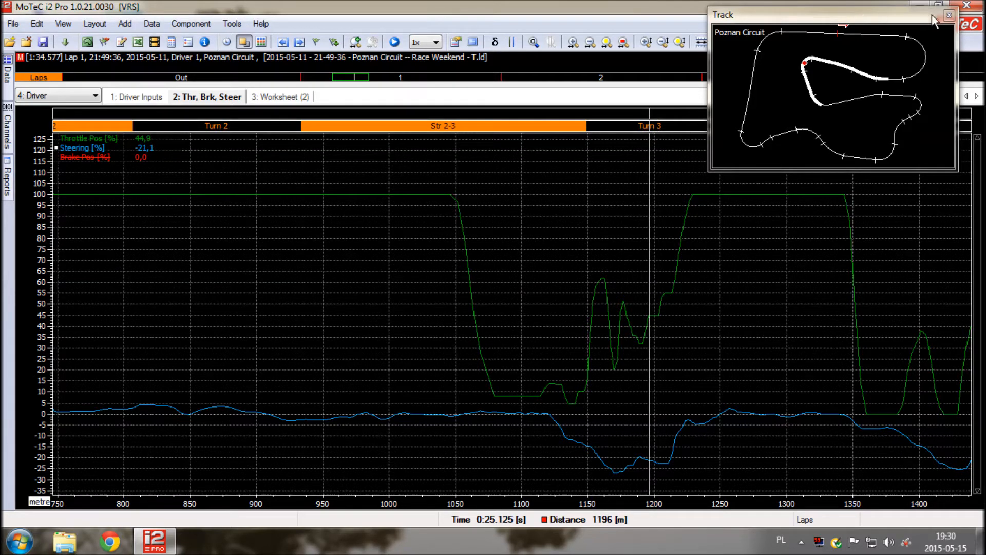
- Move the track map off the chart's statistics and inspect the Turn 3 exit at about 1211 m and 1225 m
drag(818, 21, 462, 5)
drag(640, 220, 668, 269)
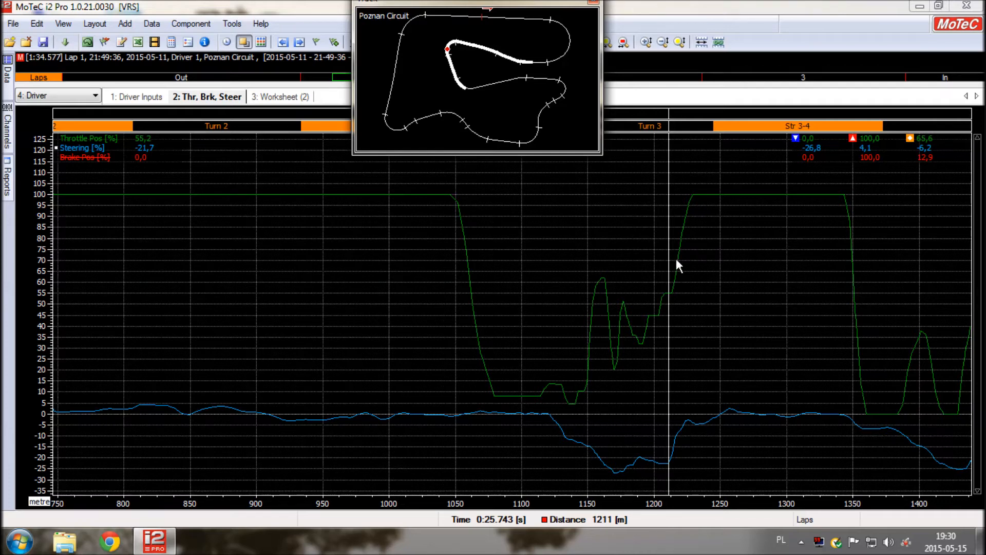
mouse_move(687, 221)
mouse_down()
mouse_move(671, 248)
mouse_move(688, 222)
mouse_up()
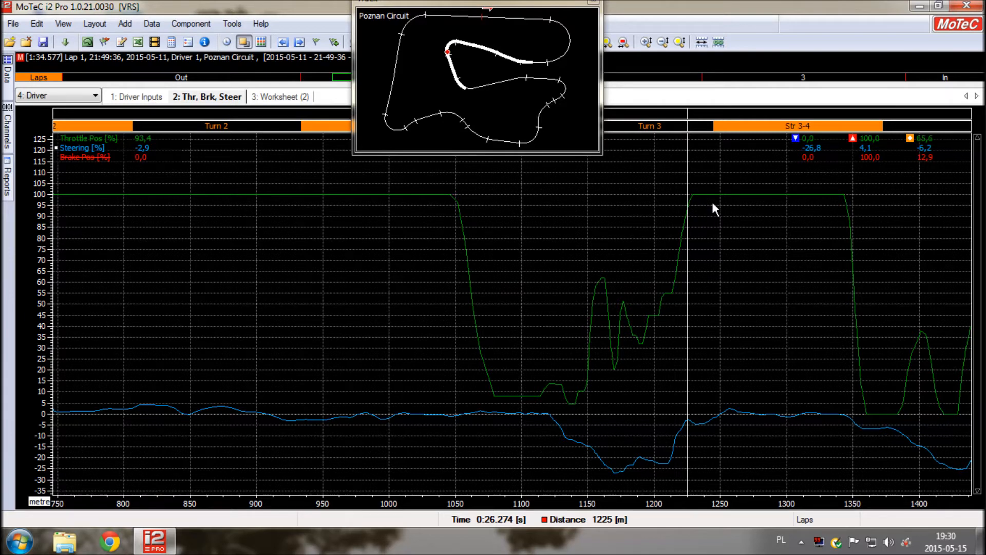
- Play the data cursor along Str 3-4 to about 1347 m, moving the track map clear of the section names
scroll(719, 208, down, 1)
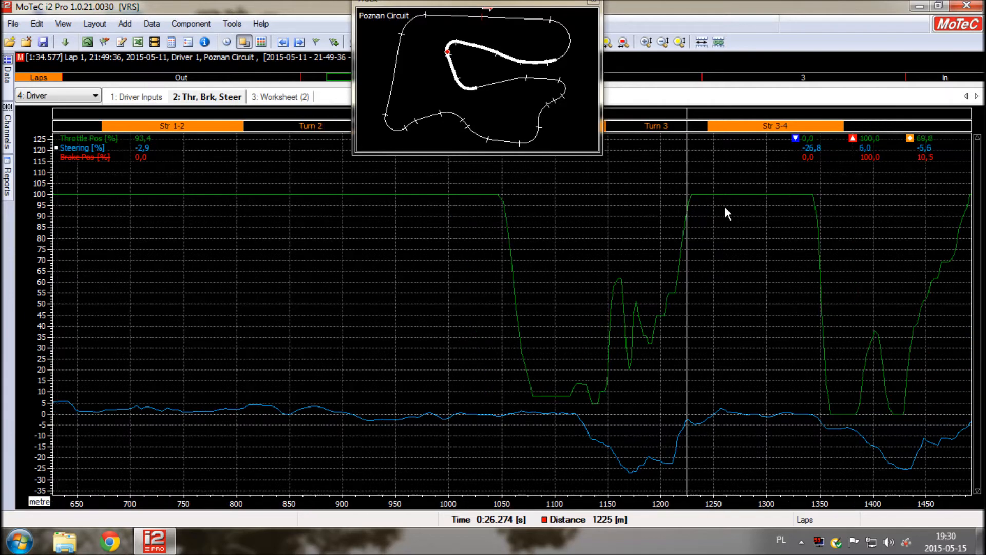
key(space)
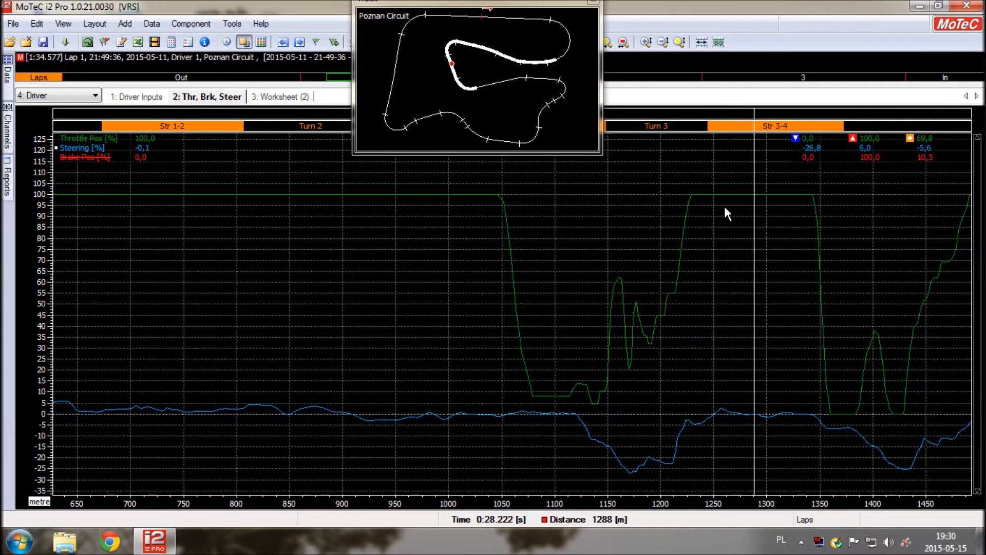
key(space)
drag(537, 2, 433, 206)
click(659, 130)
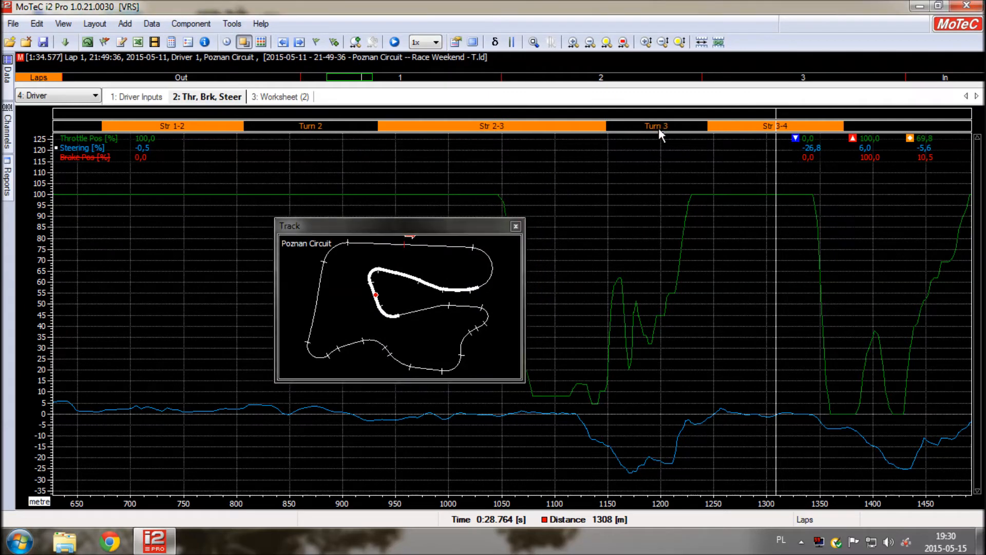
key(space)
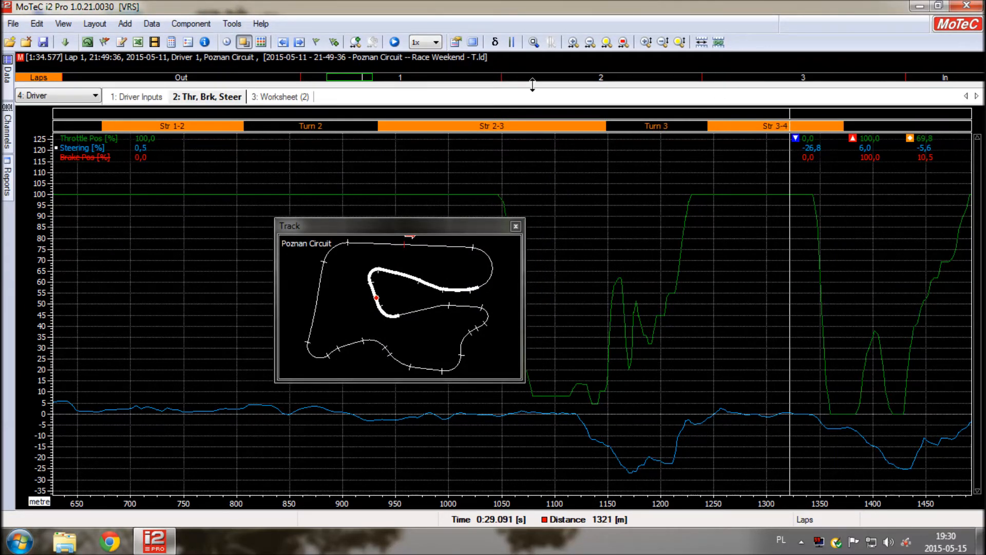
drag(349, 82, 358, 83)
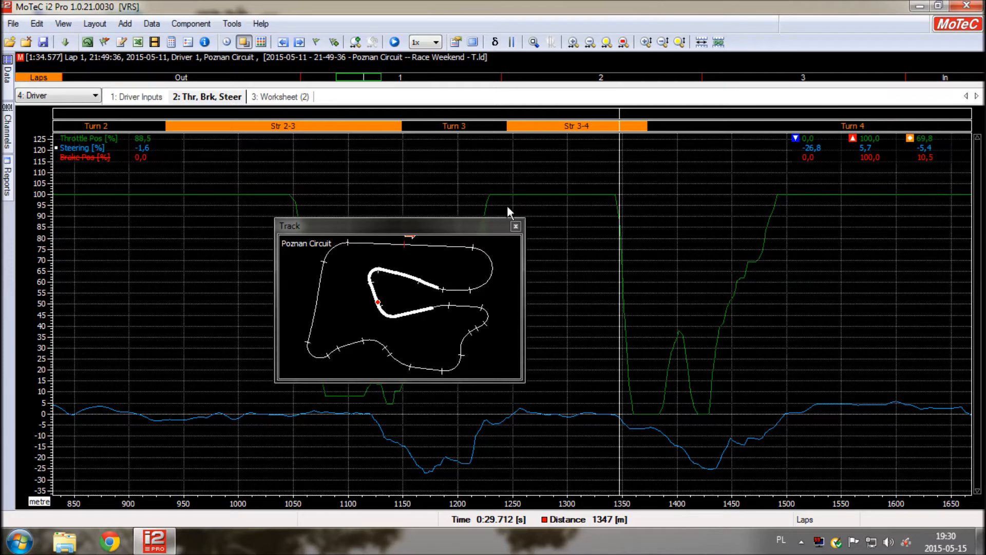
- Close the track map, compare Turn 4 with the earlier corners, and put the data cursor at about 1397 m
click(516, 226)
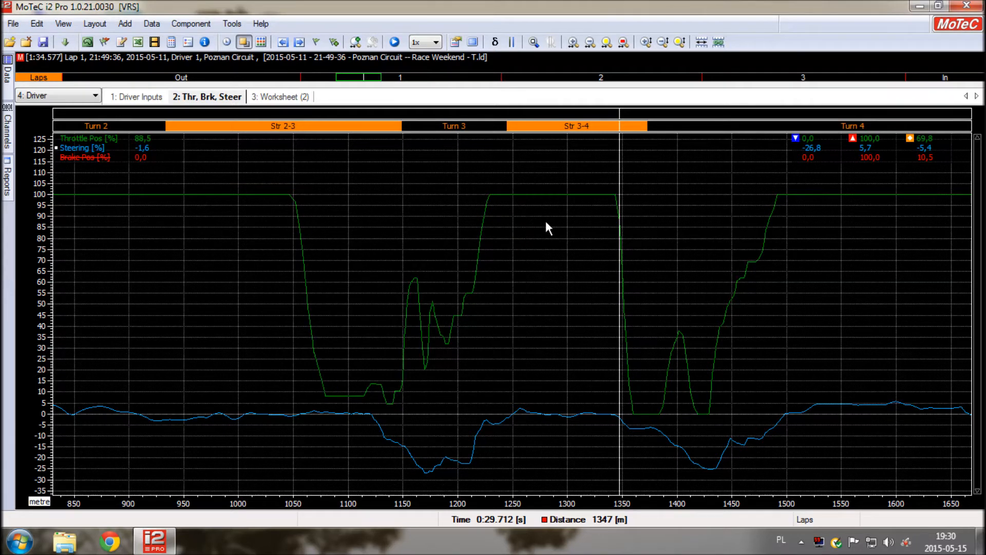
scroll(555, 222, down, 2)
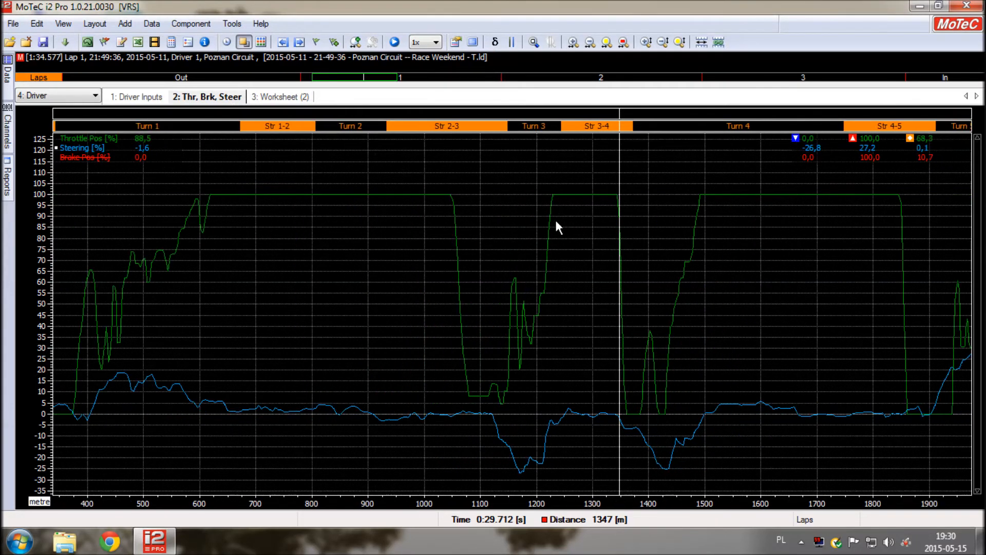
scroll(555, 218, down, 1)
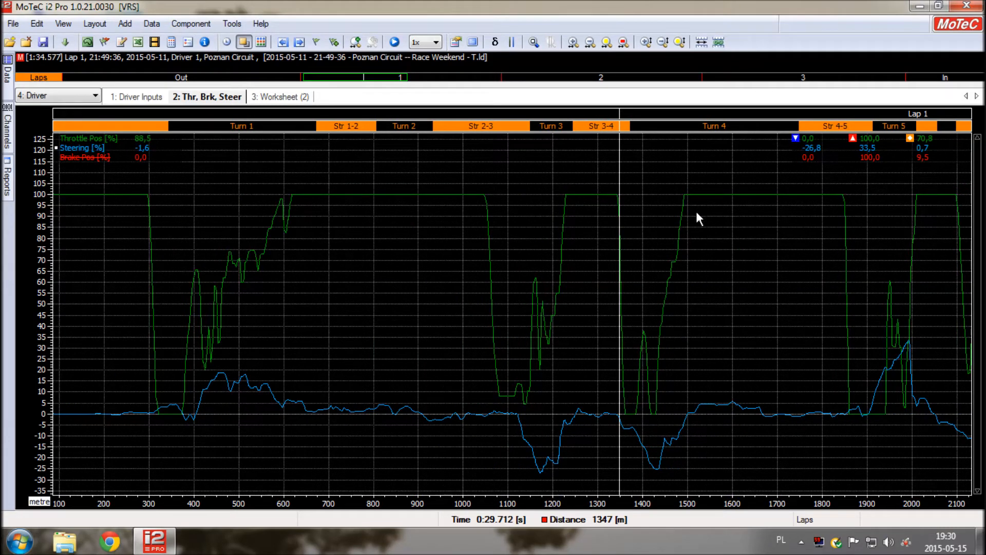
scroll(647, 334, up, 1)
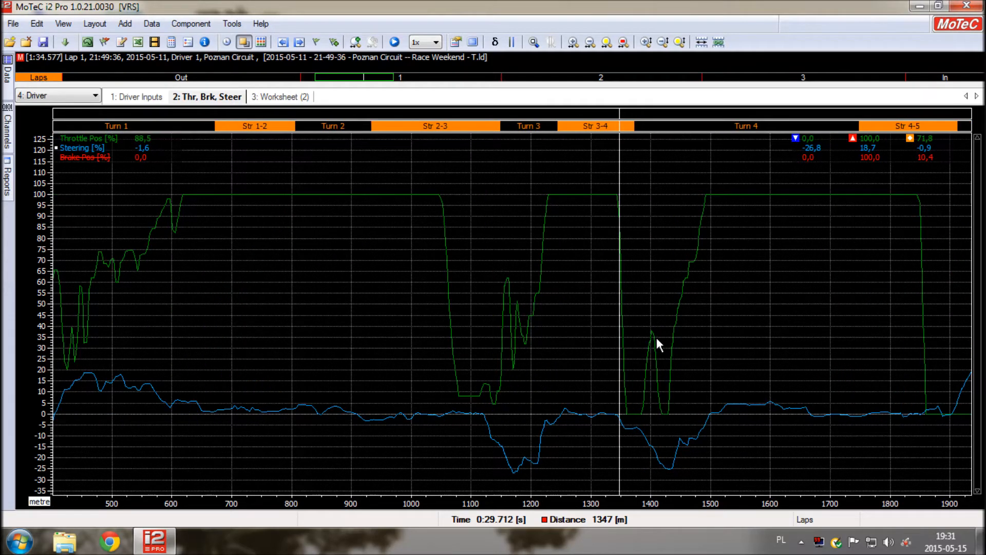
scroll(659, 339, up, 1)
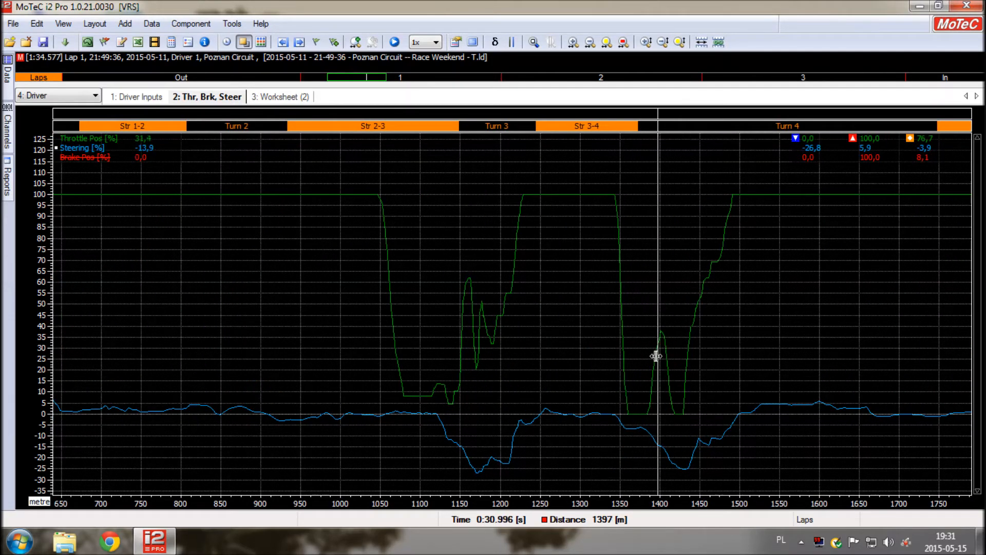
- Reopen the track map above the traces and inspect Turn 4's throttle at about 1445 m, 1505 m and 1400 m
key(ctrl+t)
drag(447, 227, 399, 21)
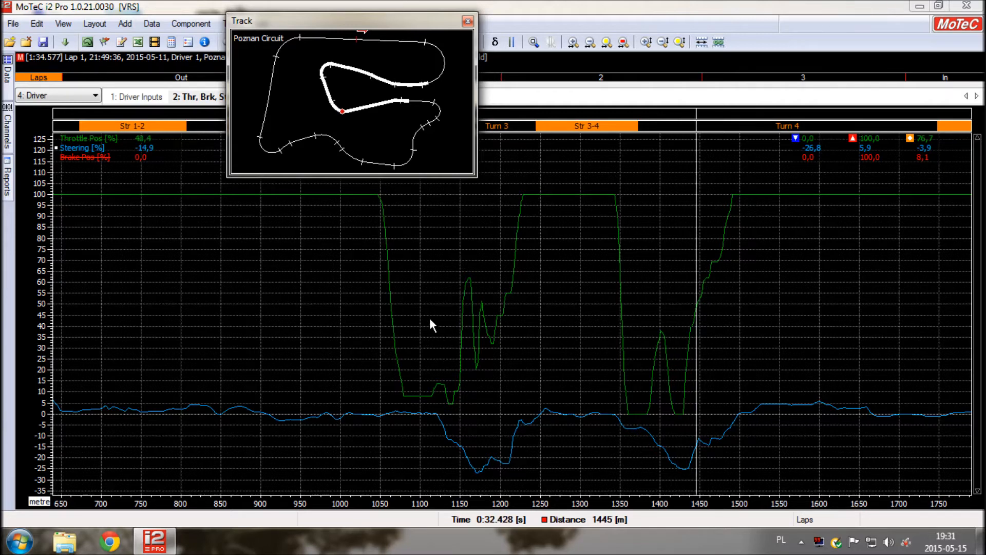
drag(696, 221, 722, 197)
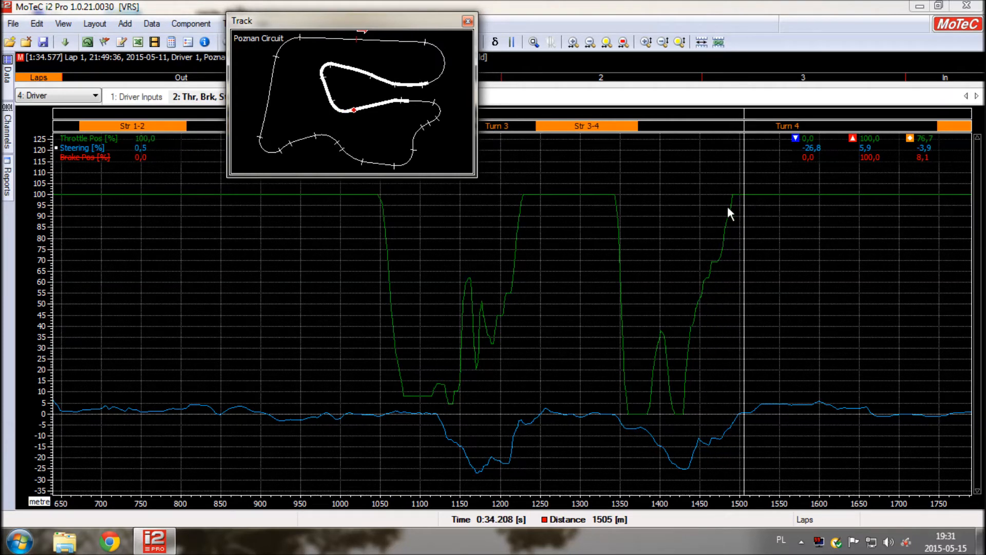
click(663, 333)
drag(662, 335, 660, 335)
mouse_move(660, 333)
mouse_down()
mouse_move(651, 328)
mouse_move(659, 328)
mouse_up()
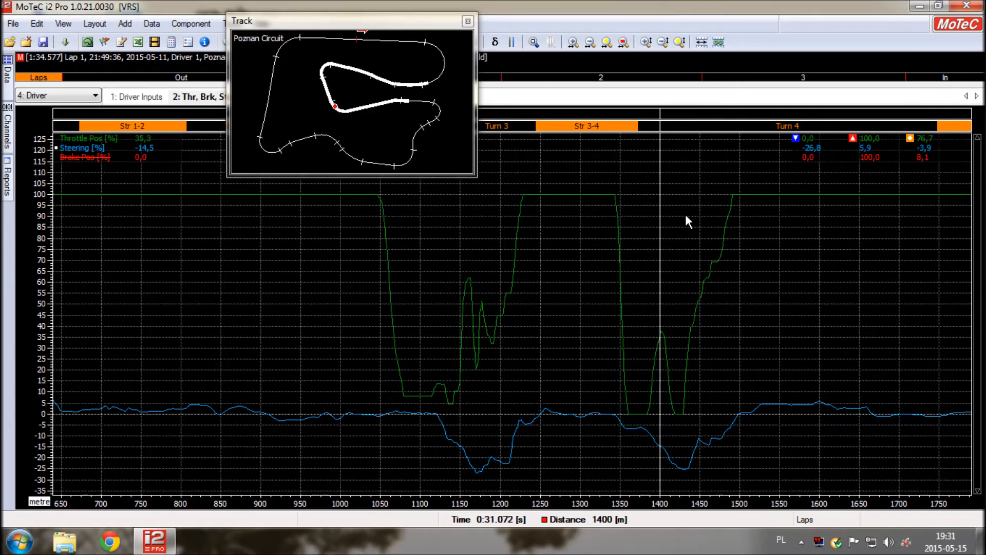
- Widen the chart to show Lap 1 from the start line through Turn 12, moving the track map off the lap overview
scroll(682, 213, down, 3)
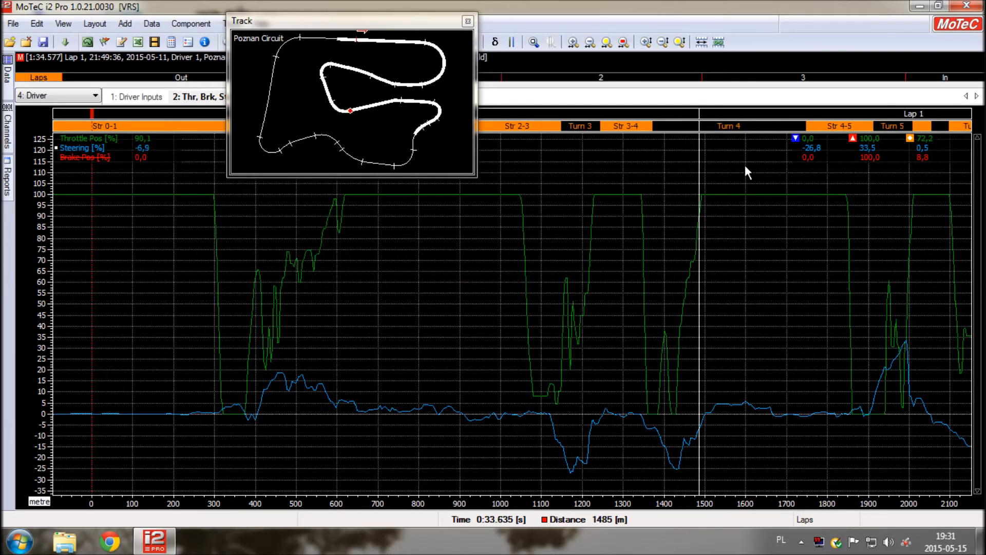
scroll(757, 212, down, 2)
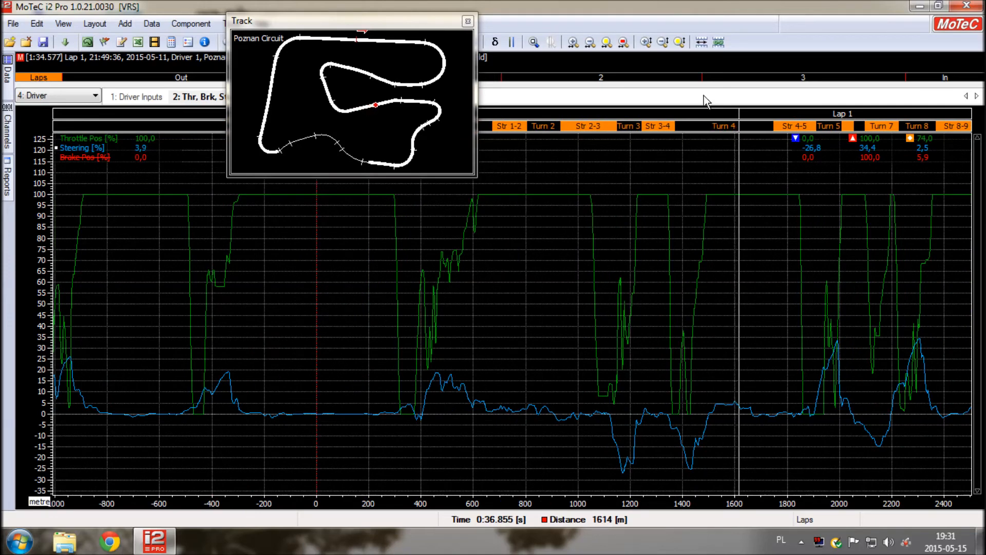
drag(381, 20, 279, 146)
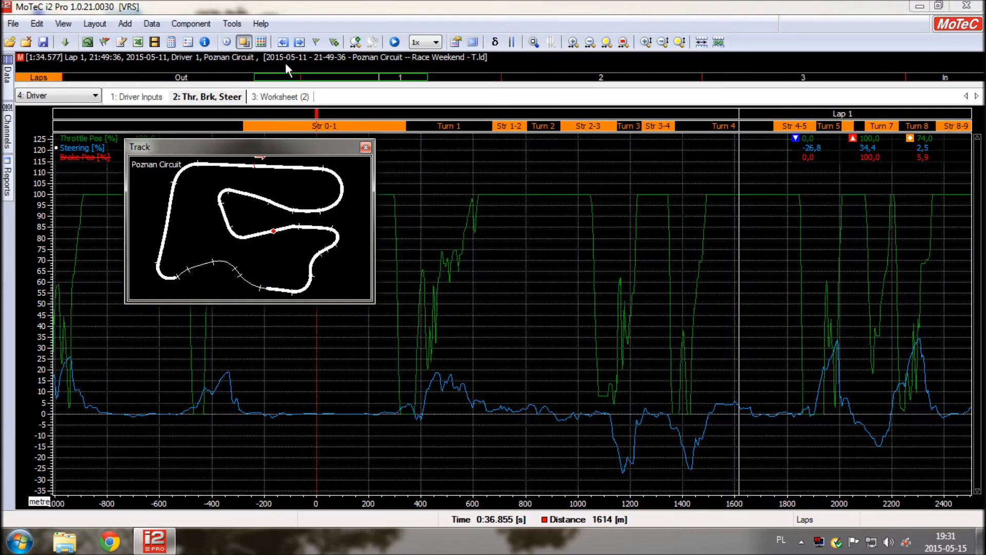
click(297, 76)
drag(296, 76, 328, 77)
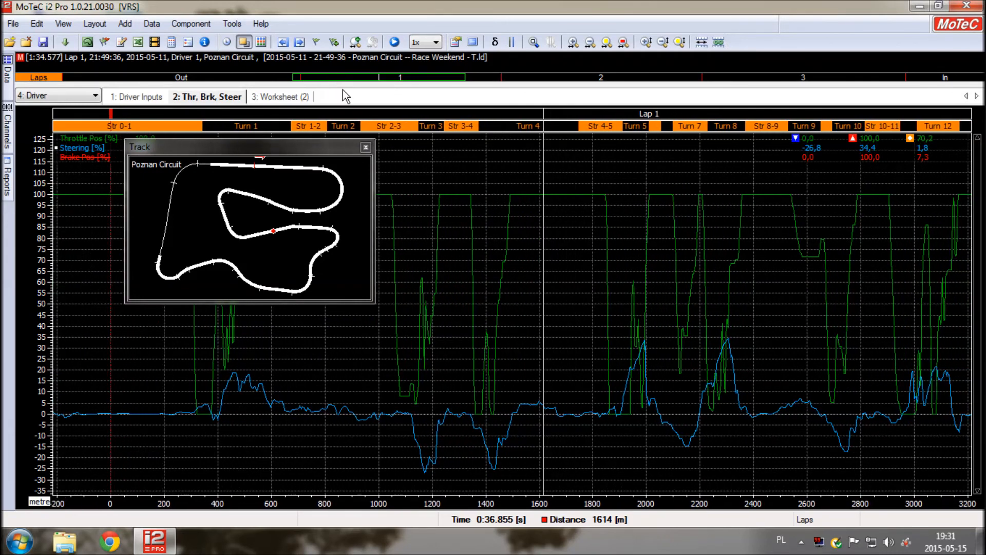
- Focus the chart on the middle of Lap 1 and step the data cursor through Turn 5 to about 2008 m
drag(422, 78, 440, 80)
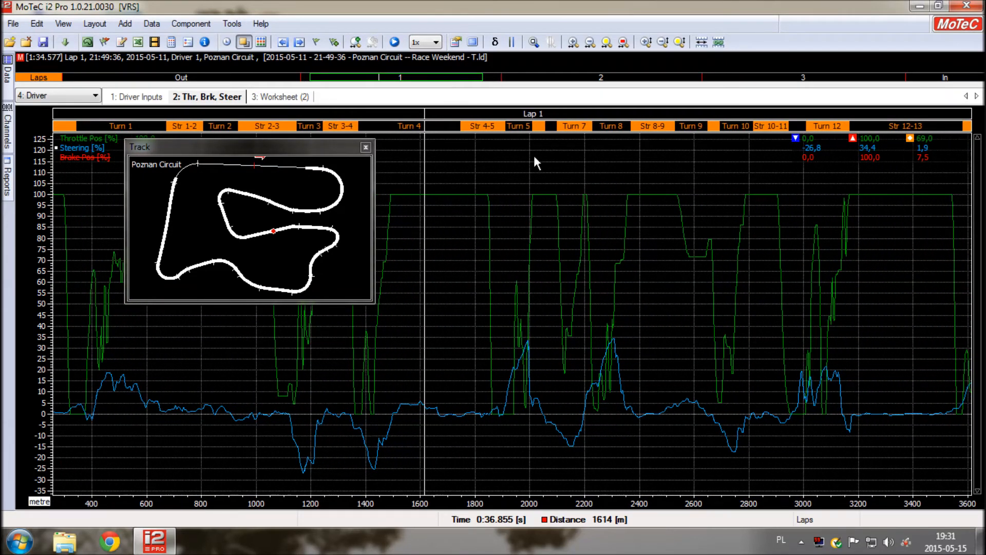
scroll(543, 250, up, 1)
scroll(544, 251, up, 1)
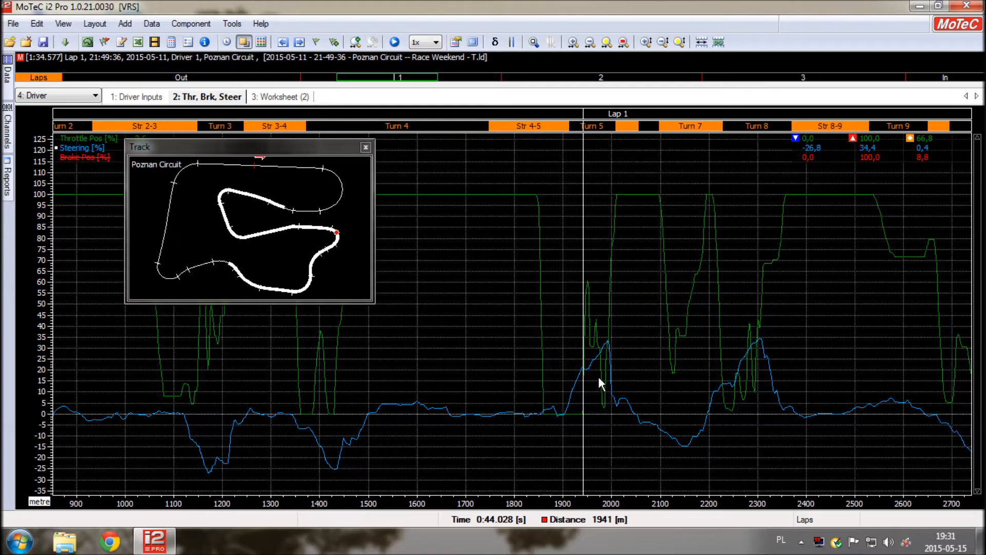
key(Right)
key(Right)
key(Right)
key(Right)
key(Right)
key(Right)
key(Right)
key(Right)
key(Right)
key(Right)
key(Right)
key(Right)
key(Right)
key(Right)
key(Right)
key(Right)
key(Right)
key(Right)
key(Right)
key(Right)
key(Right)
key(Right)
key(Right)
key(Right)
key(Right)
key(Right)
key(Right)
key(Right)
key(Right)
key(Right)
key(Right)
key(Right)
key(Right)
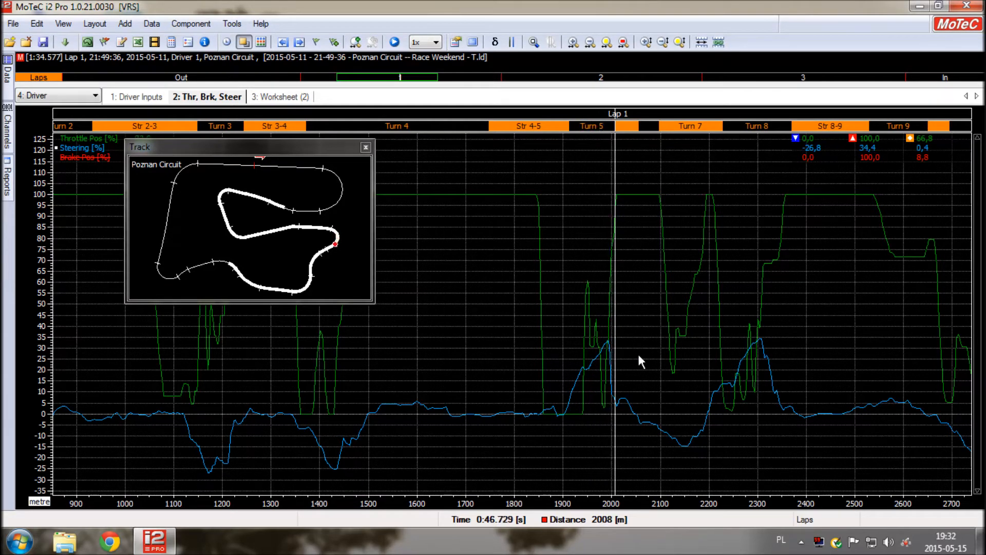
- Advance the data cursor into Turn 7 at about 2131 m, widening the chart to show the surrounding corners
scroll(662, 341, down, 2)
key(Right)
key(Right)
key(Right)
key(Right)
key(Right)
key(Right)
key(Right)
key(Right)
key(Right)
key(Right)
key(Right)
key(Right)
key(Right)
key(Right)
key(Right)
key(Right)
key(Right)
key(Right)
key(Right)
key(Right)
scroll(661, 340, down, 3)
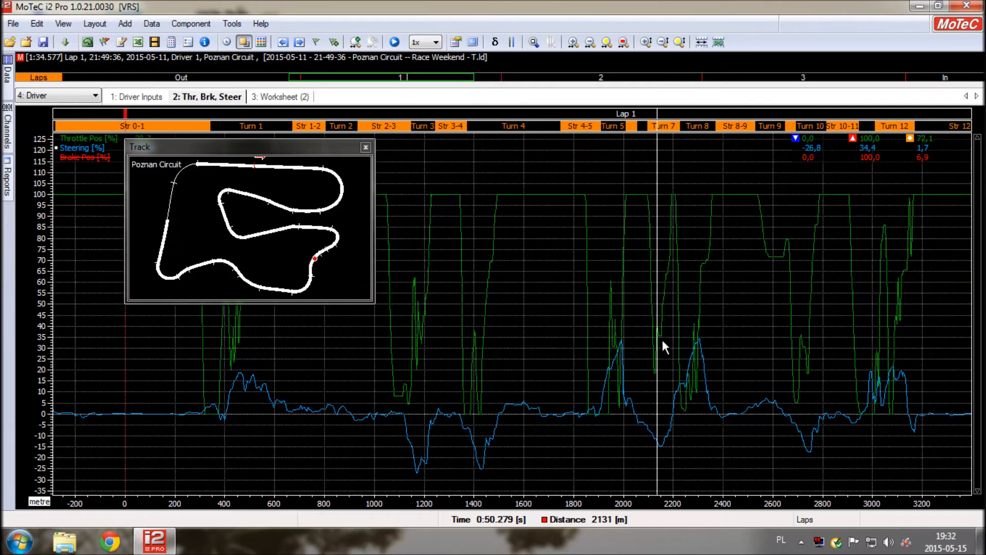
- Follow the traces with the data cursor through Turn 8 to about 2349 m
key(Right)
key(Right)
key(Right)
key(Right)
key(Right)
key(Right)
key(Right)
key(Right)
key(Right)
key(Right)
key(Right)
key(Right)
key(Right)
key(Right)
key(Right)
key(Right)
key(Right)
key(Right)
key(Right)
key(Right)
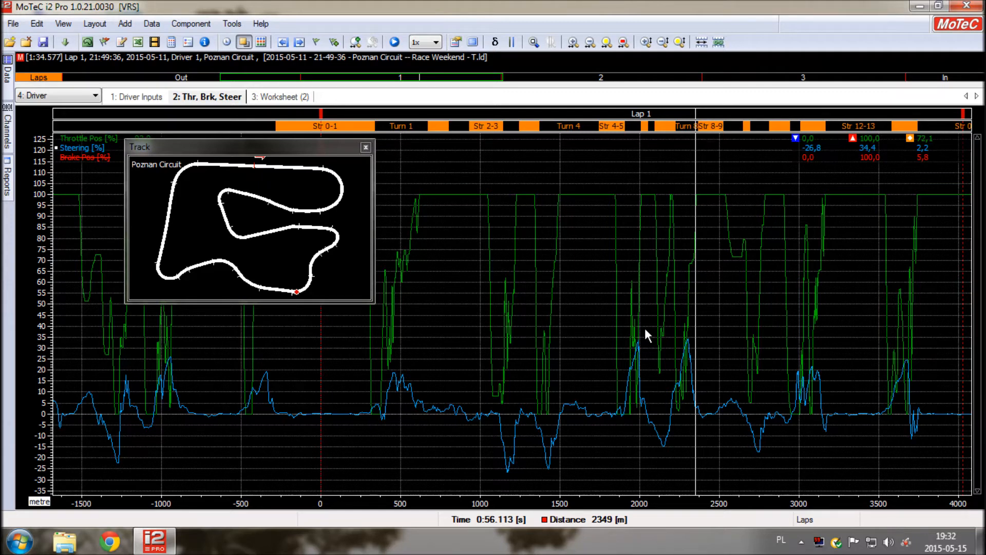
- Close the track map and load the "Second stint with telemetry analysis" log file in addition to the first stint
click(365, 148)
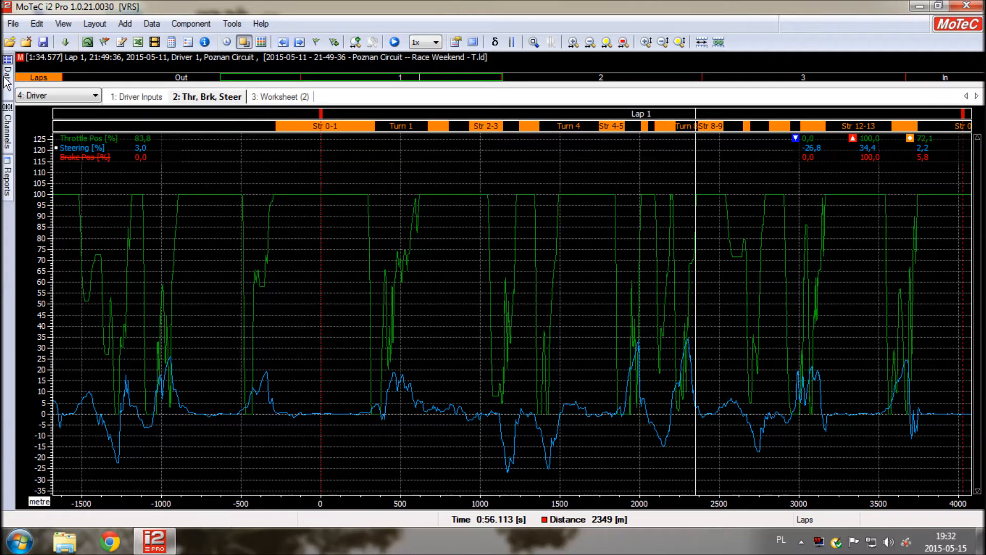
click(9, 42)
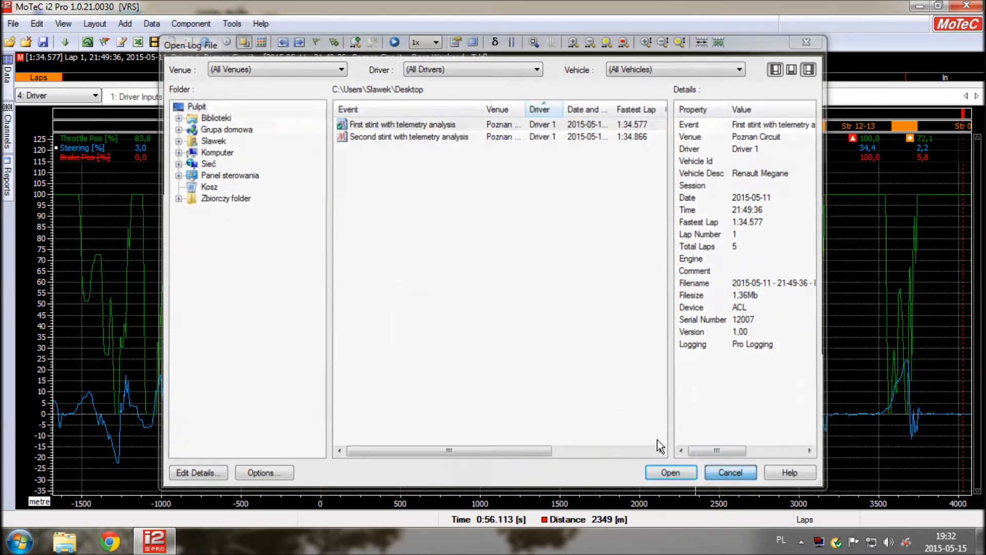
click(670, 474)
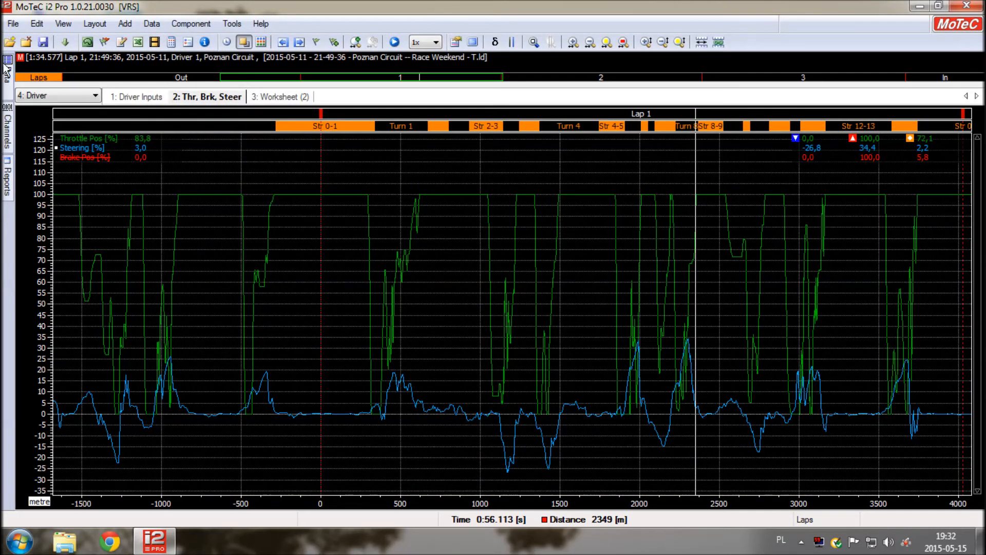
mouse_move(7, 66)
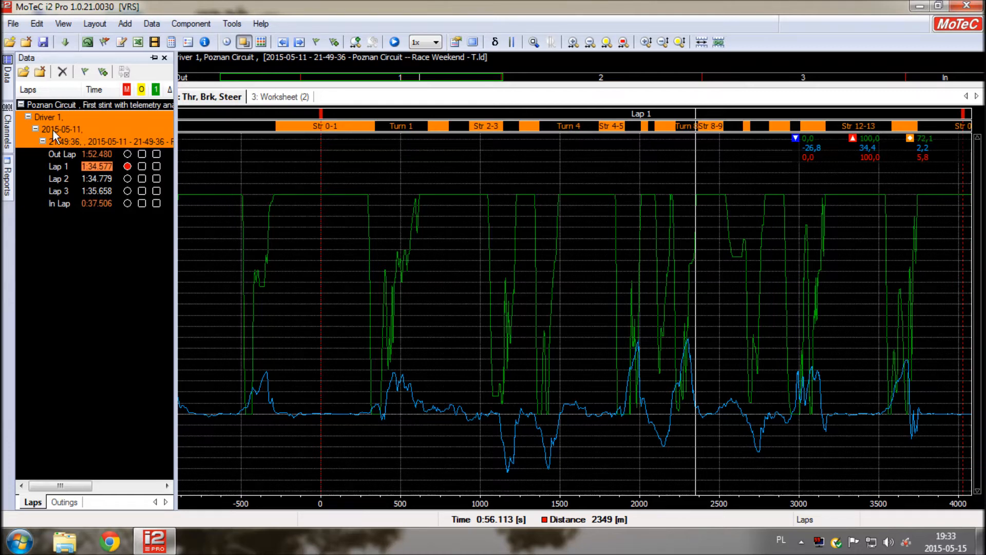
click(23, 72)
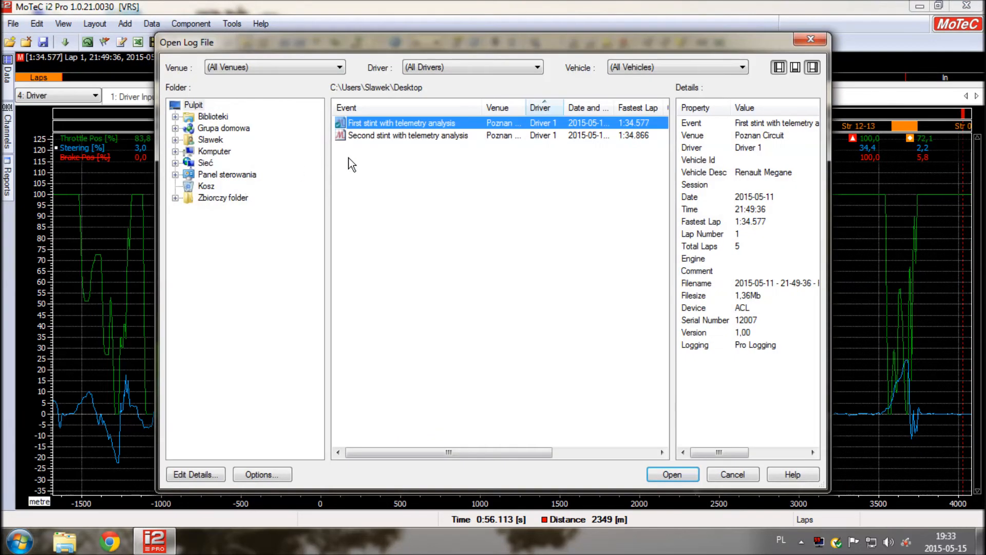
click(411, 137)
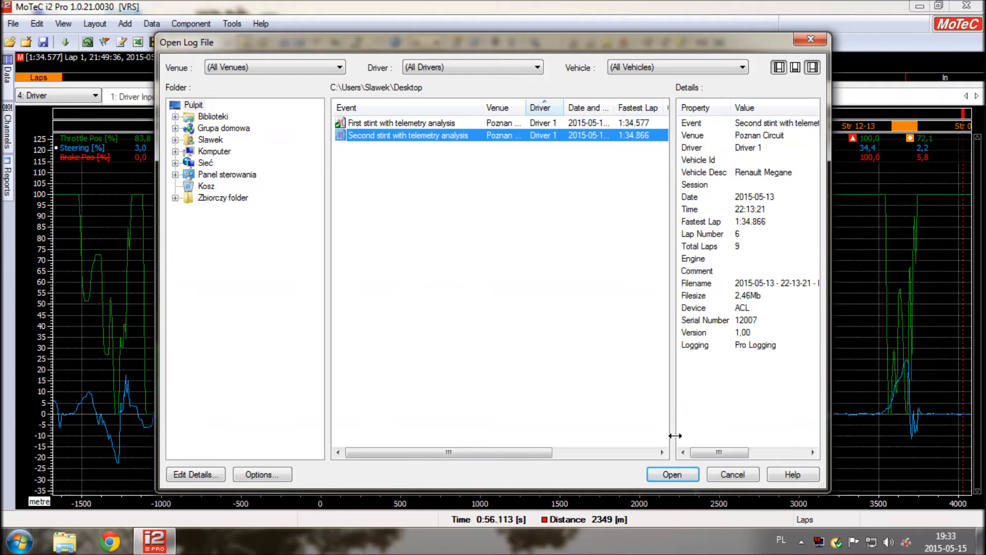
click(666, 475)
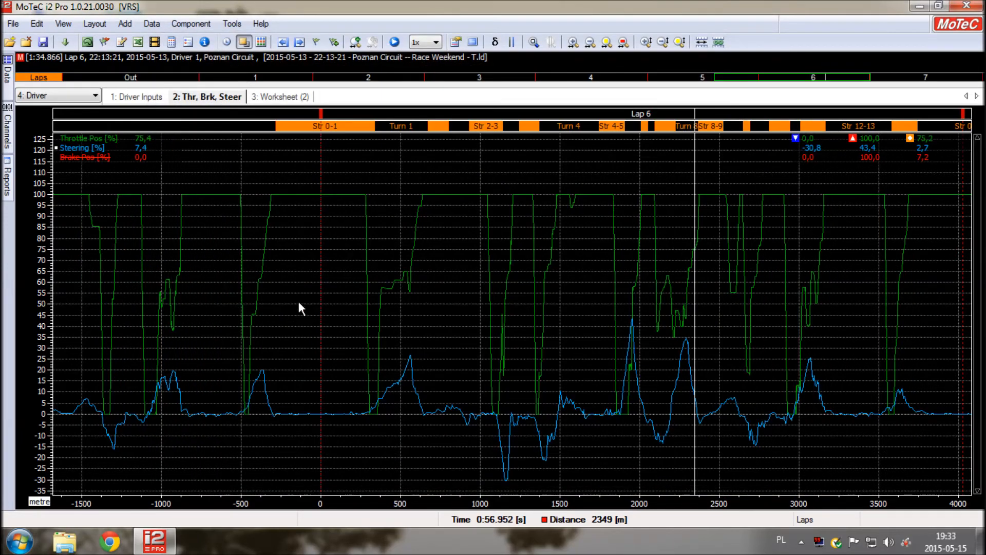
- Overlay the first stint's Lap 1 on the second stint's Lap 6 and put the data cursor at about 136 m
mouse_move(11, 92)
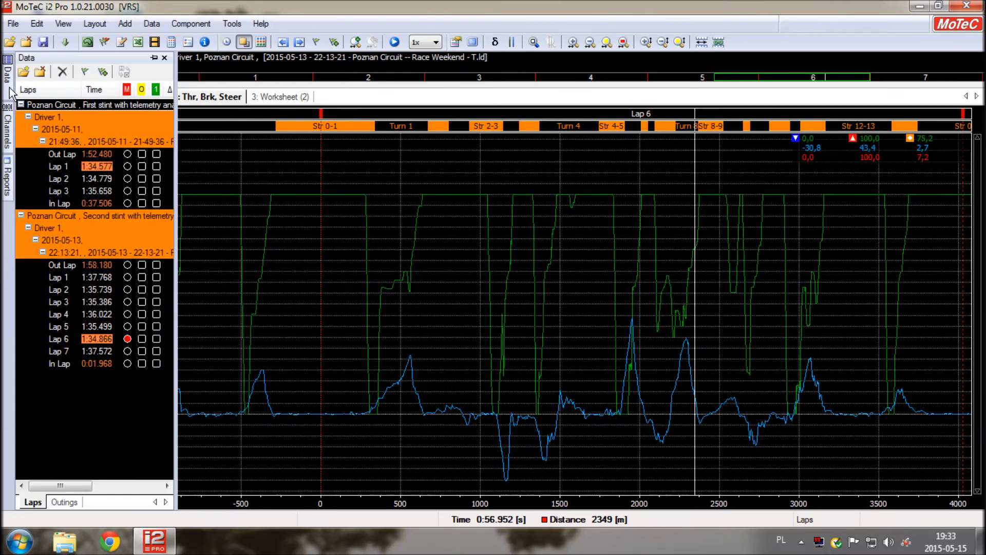
click(142, 166)
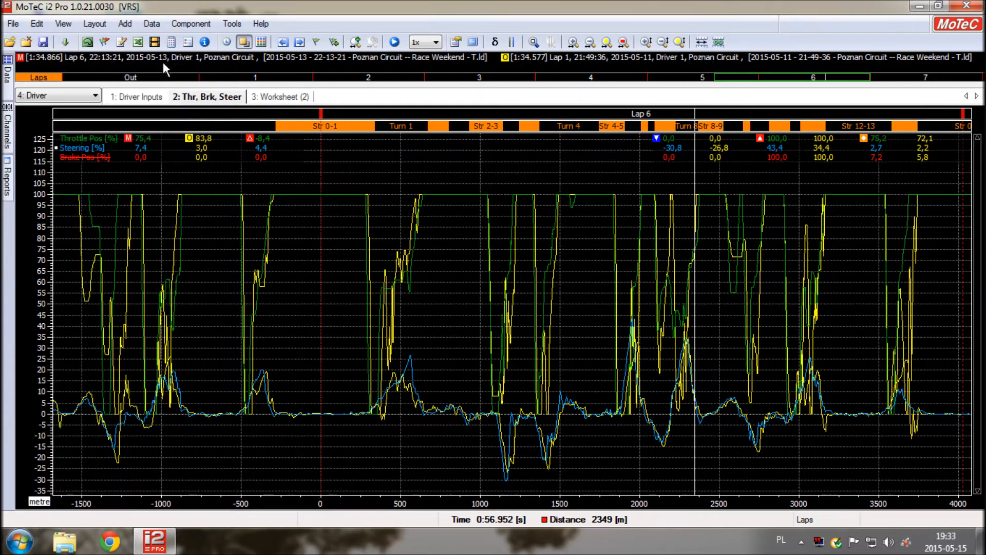
click(343, 245)
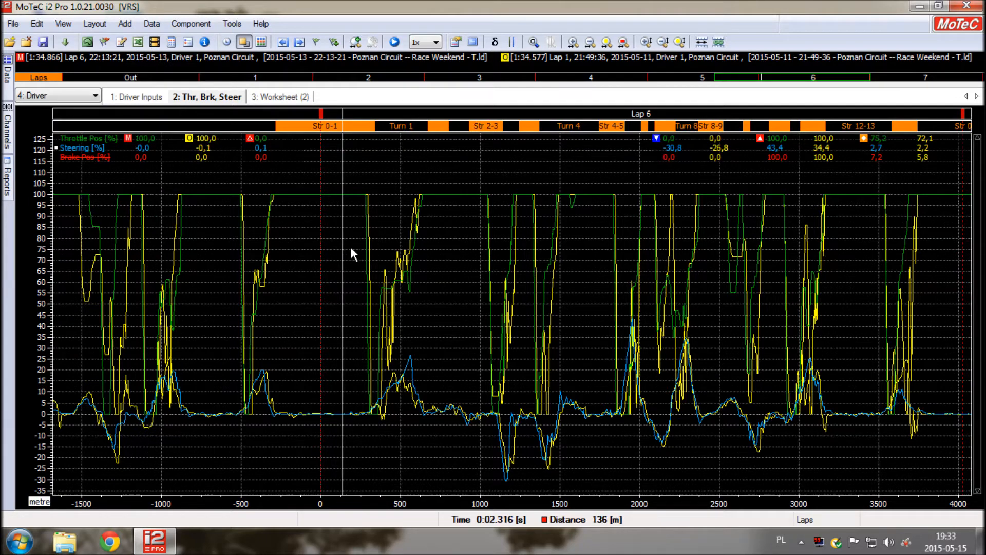
key(F8)
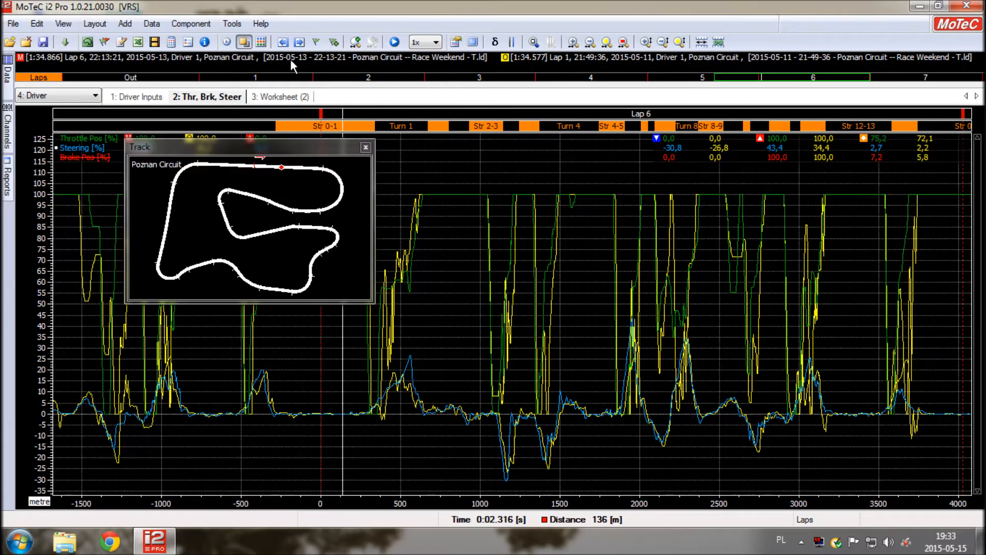
click(366, 147)
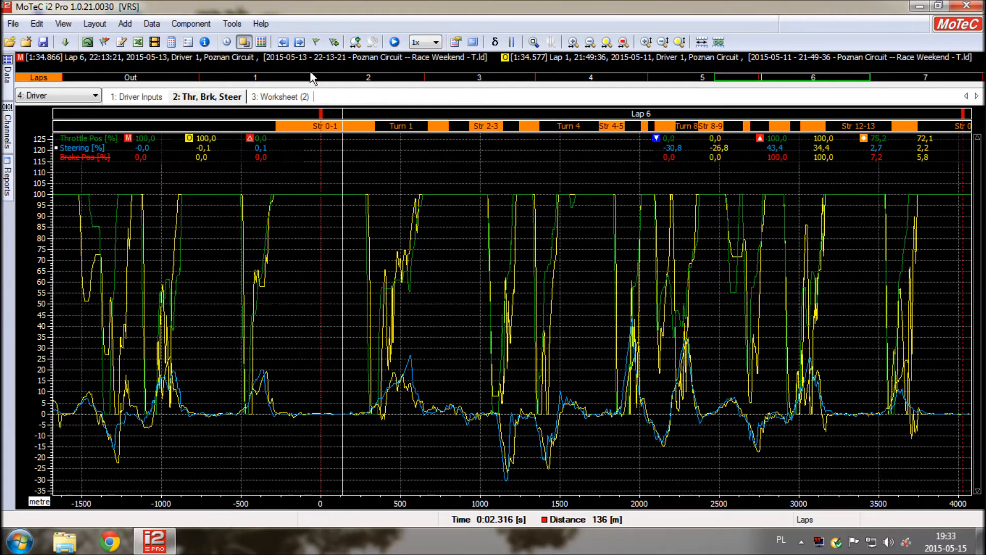
- Colour the traces by lap and hide the Steering trace so only throttle is compared
click(262, 46)
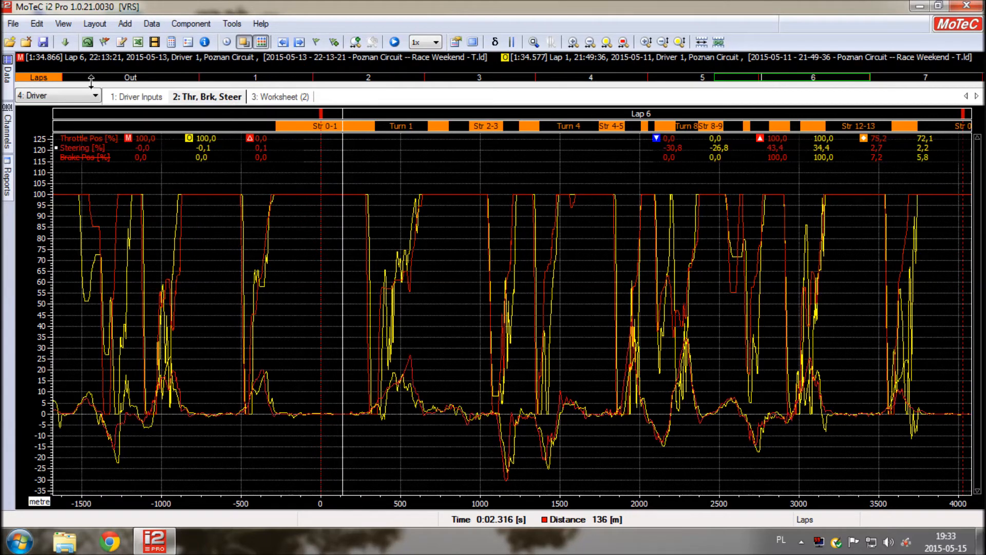
click(9, 82)
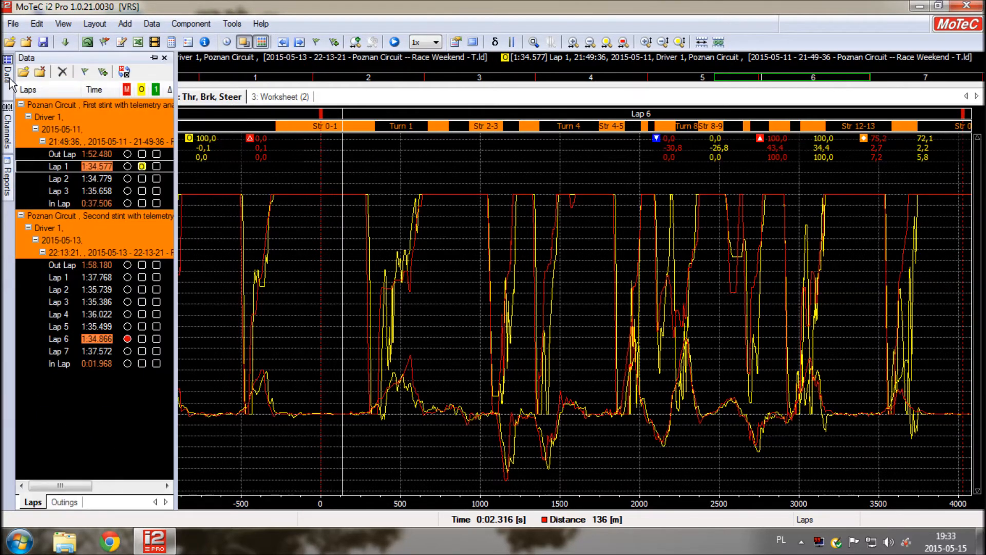
click(164, 57)
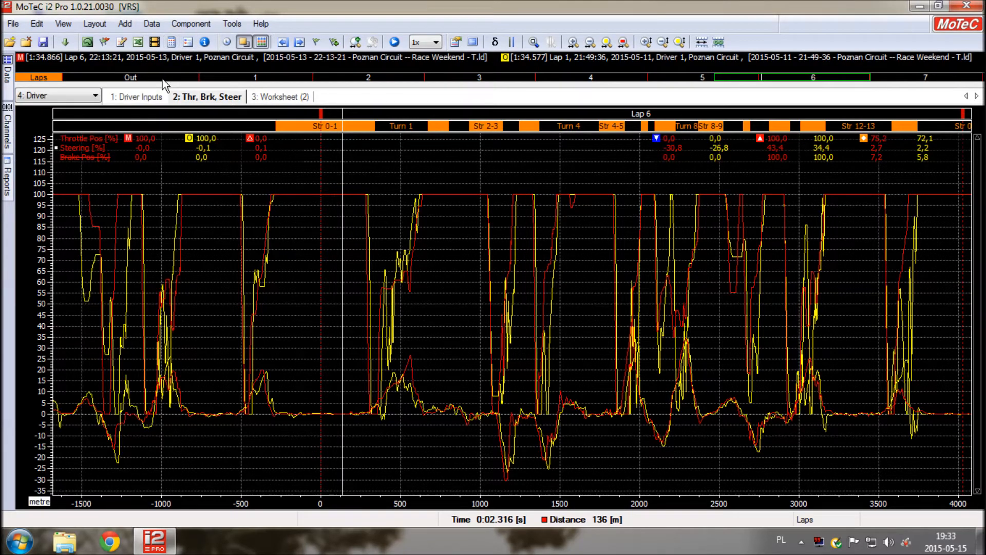
click(92, 150)
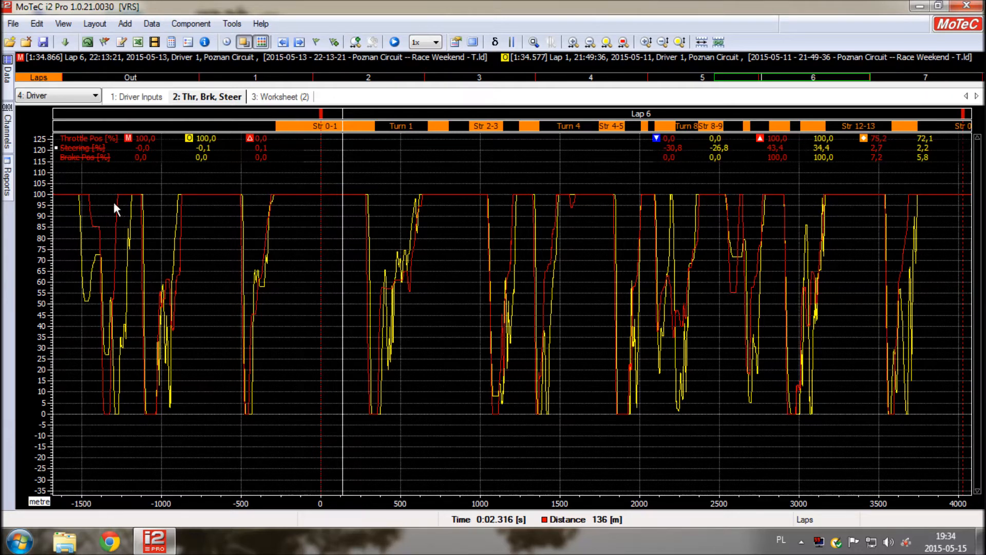
- Compare the throttle before the start line at about -1505 m and -1578 m, briefly checking the track map
click(81, 214)
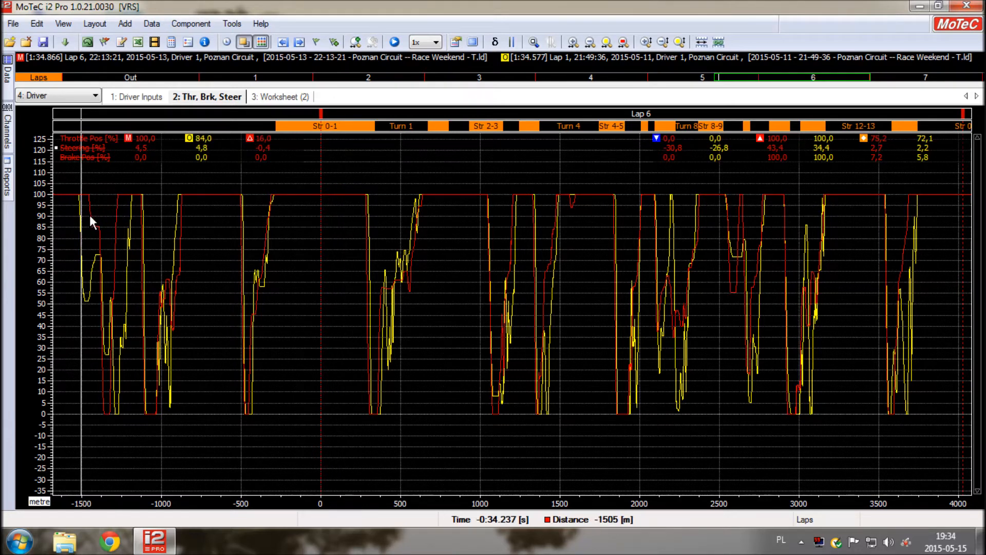
key(t)
click(69, 211)
click(365, 147)
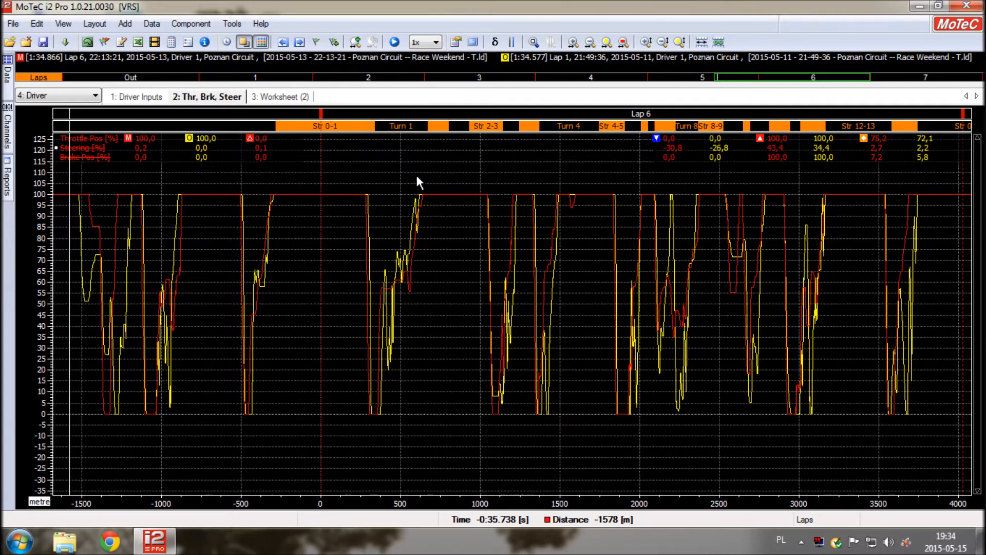
- Reselect the second stint's Lap 6 as the main lap and overlay the first stint's Lap 1 again
mouse_move(6, 91)
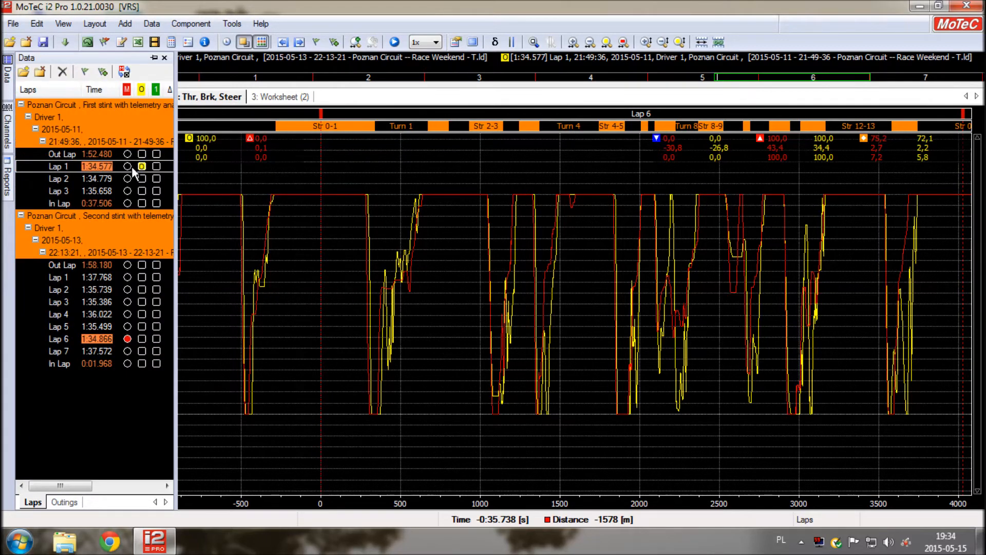
click(128, 166)
click(127, 339)
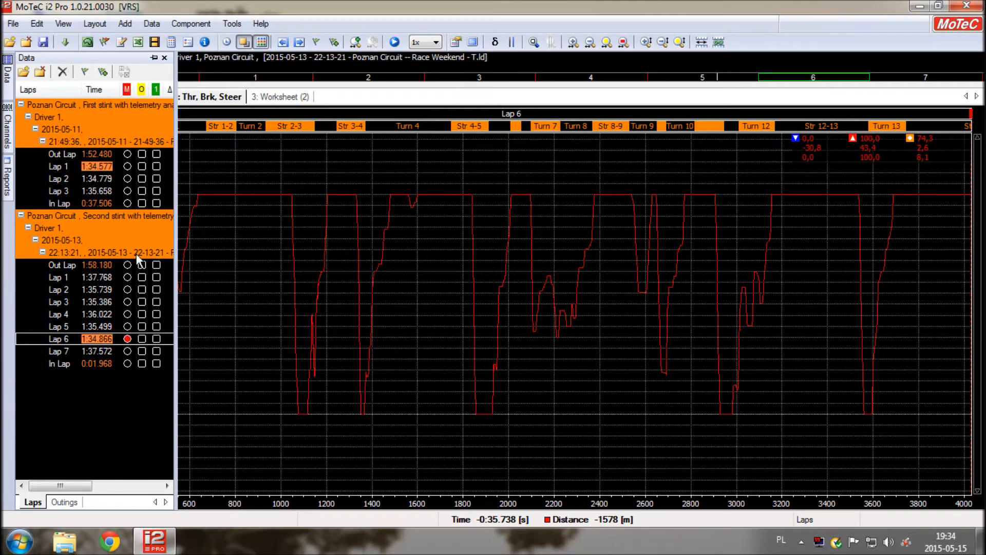
click(142, 166)
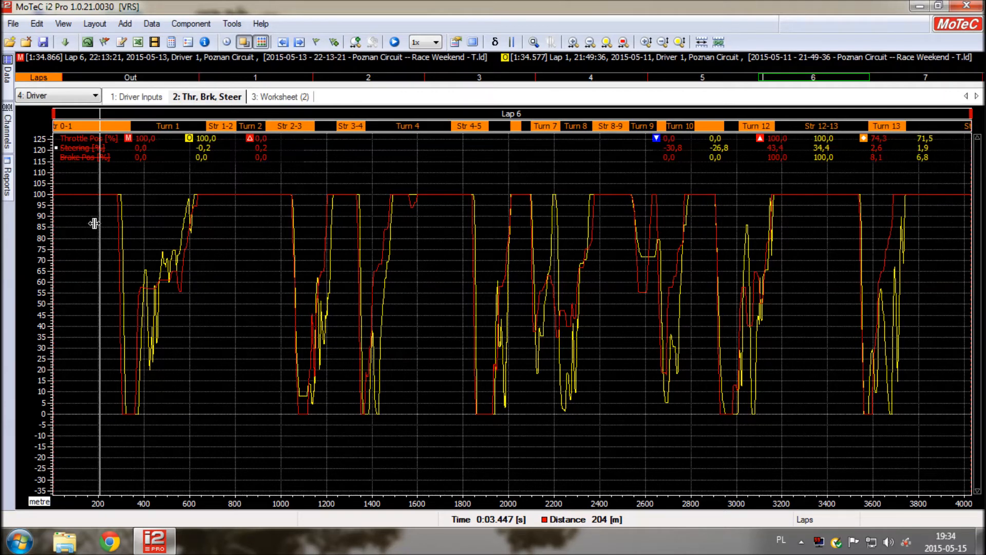
- Reopen the track map and place it above the chart, clear of the throttle traces
key(ctrl+t)
drag(224, 146, 263, 20)
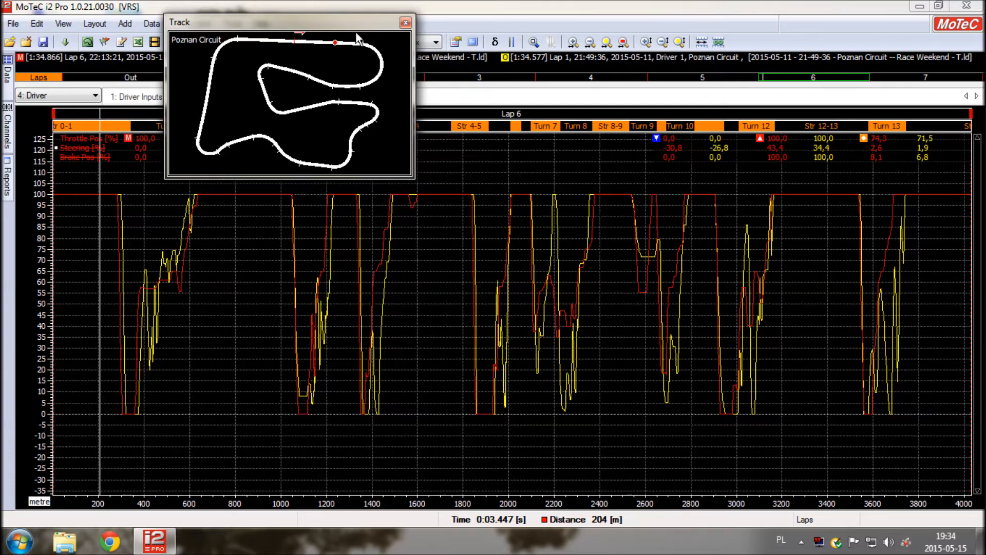
drag(395, 20, 491, 6)
- Compare both laps' throttle through Turn 1 with the data cursor at about 484 m and 559 m
click(162, 282)
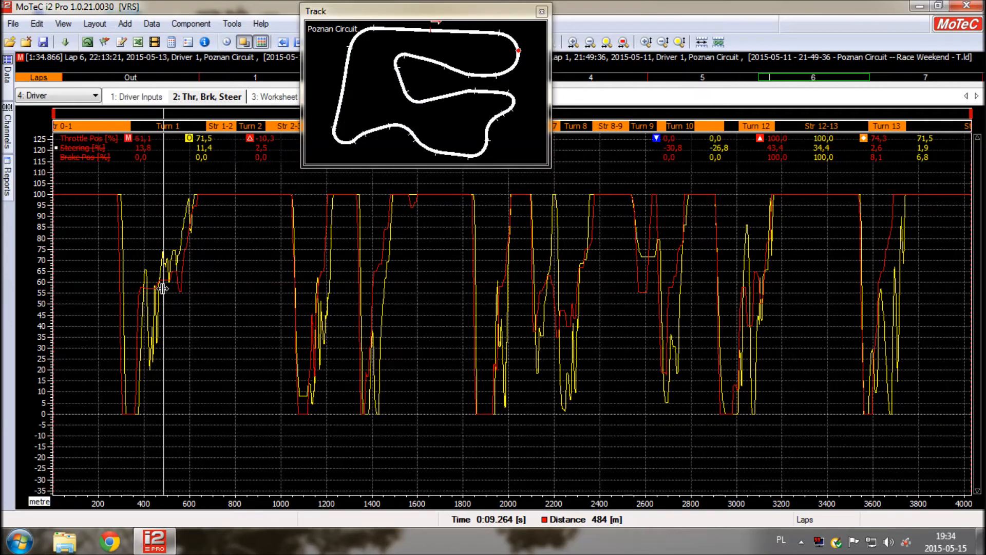
scroll(163, 280, up, 3)
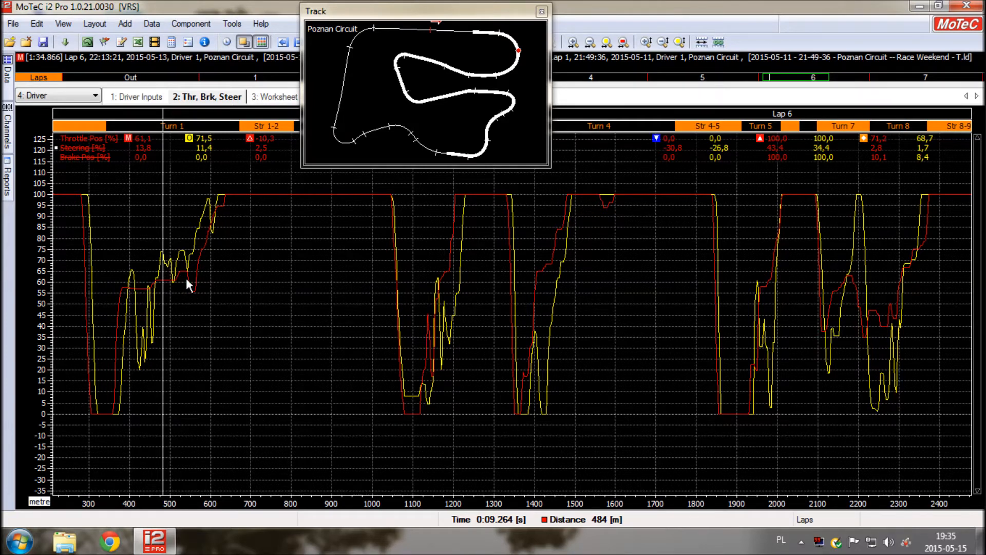
click(194, 289)
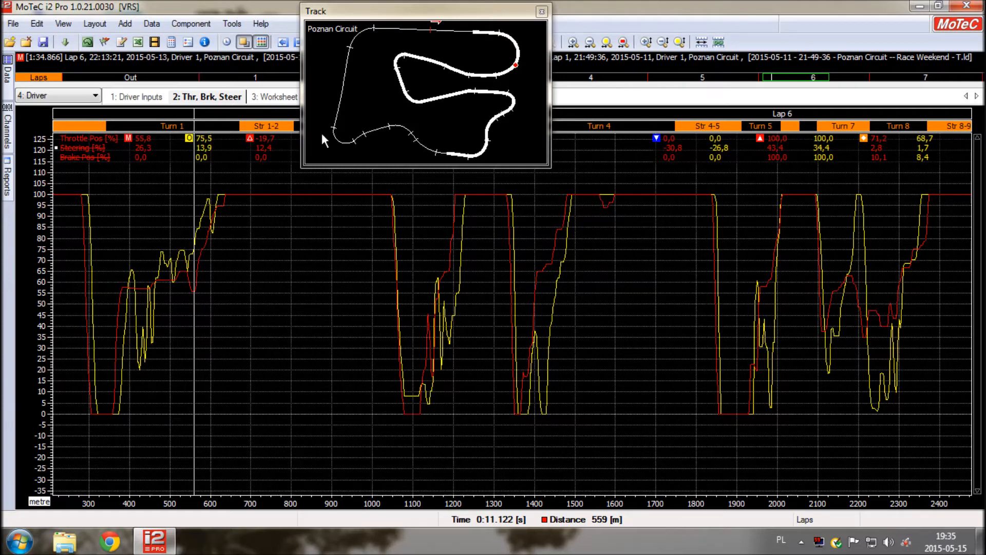
- Move the track map off the Turn 3 section name and compare both laps' throttle there, with the cursor at about 1172 m
drag(516, 12, 477, 23)
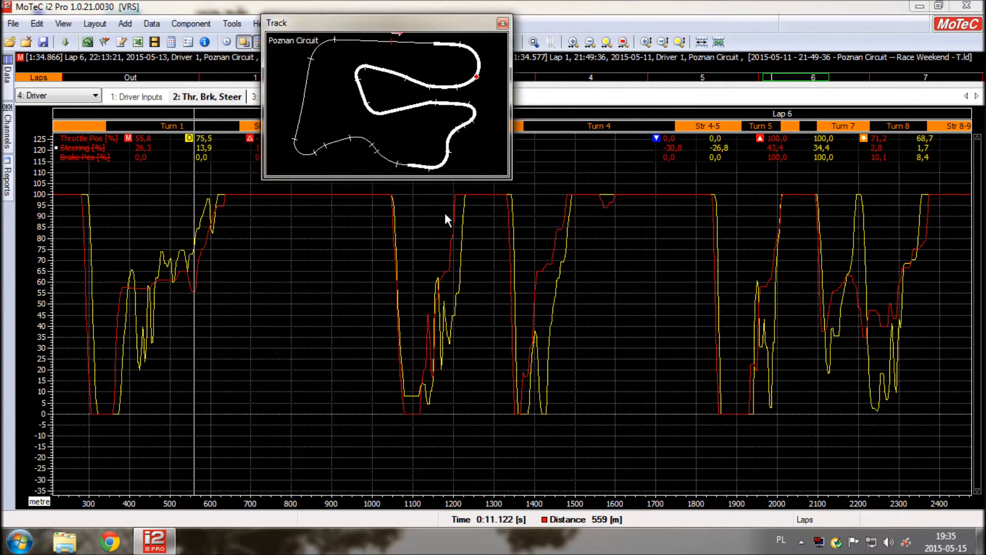
drag(432, 21, 226, 16)
click(441, 178)
scroll(470, 183, up, 2)
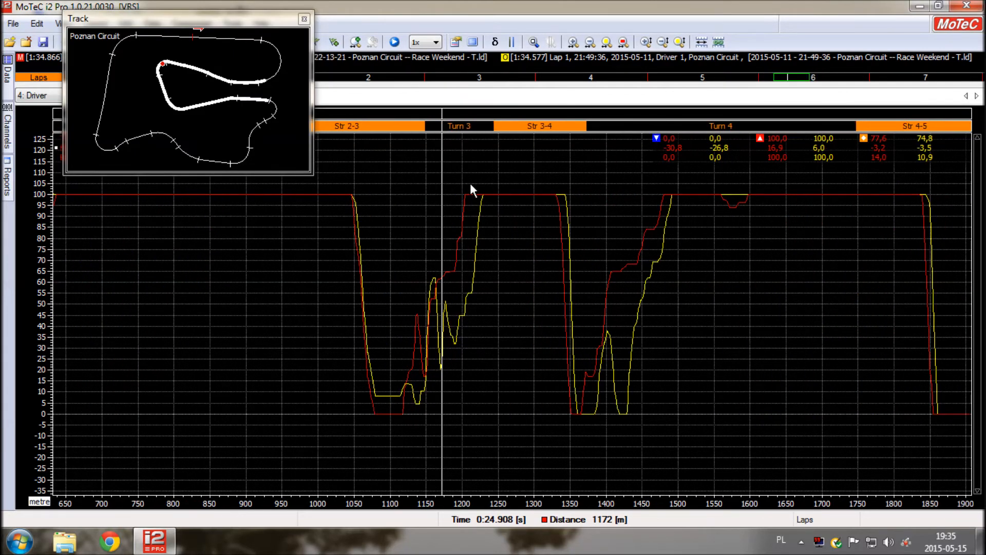
scroll(471, 184, up, 3)
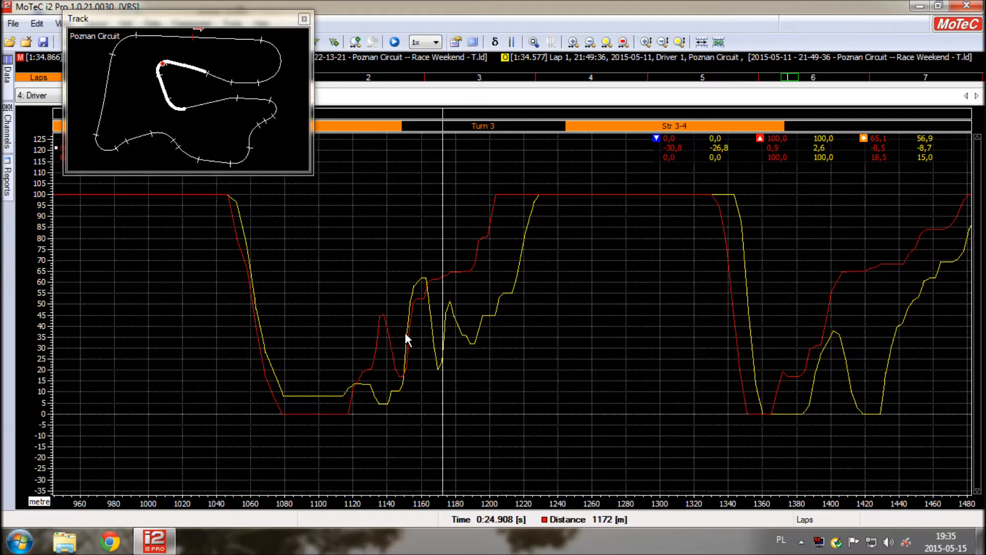
scroll(404, 339, up, 2)
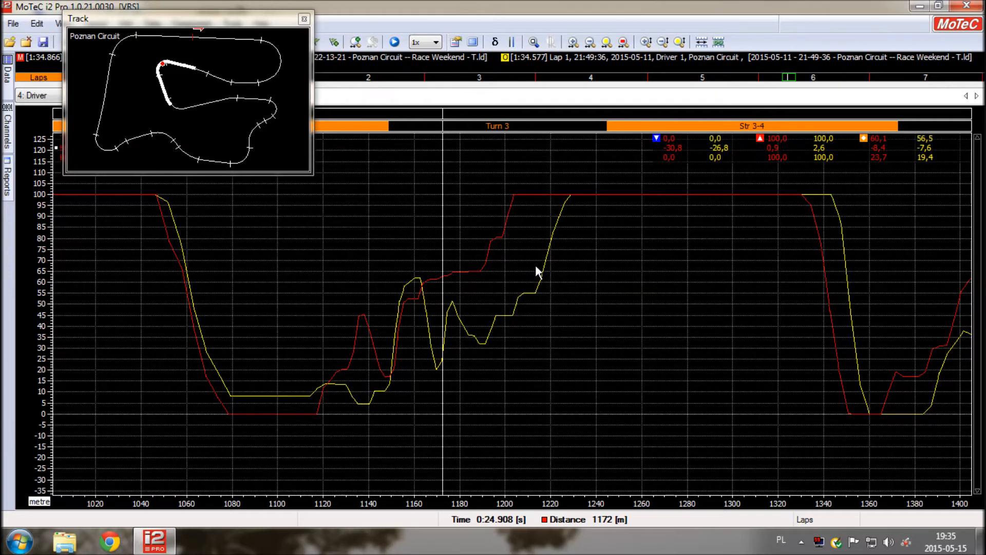
scroll(538, 263, down, 1)
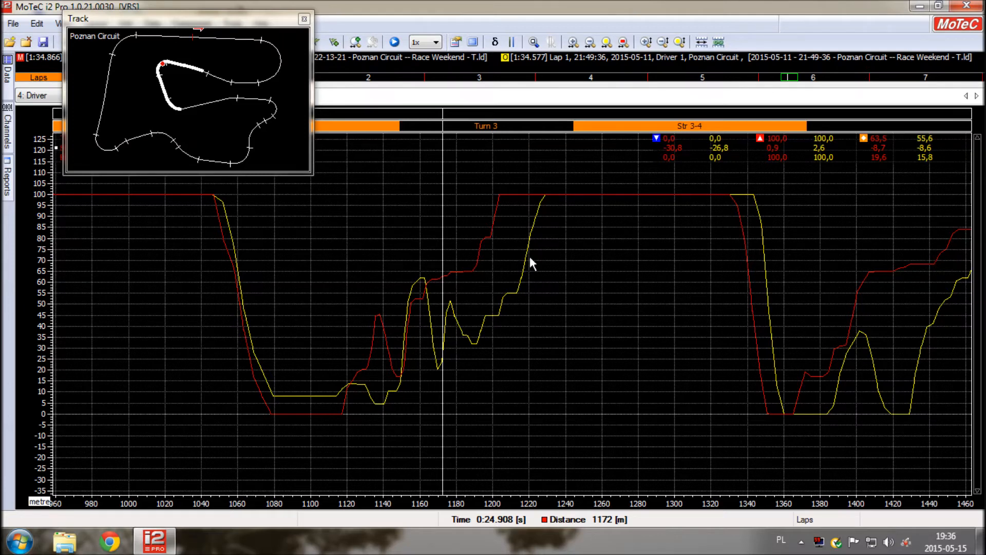
- Compare both laps' throttle through the first part of Turn 4, advancing the data cursor from about 1397 m to 1437 m
scroll(565, 260, down, 1)
scroll(574, 254, down, 1)
scroll(575, 255, down, 1)
click(651, 269)
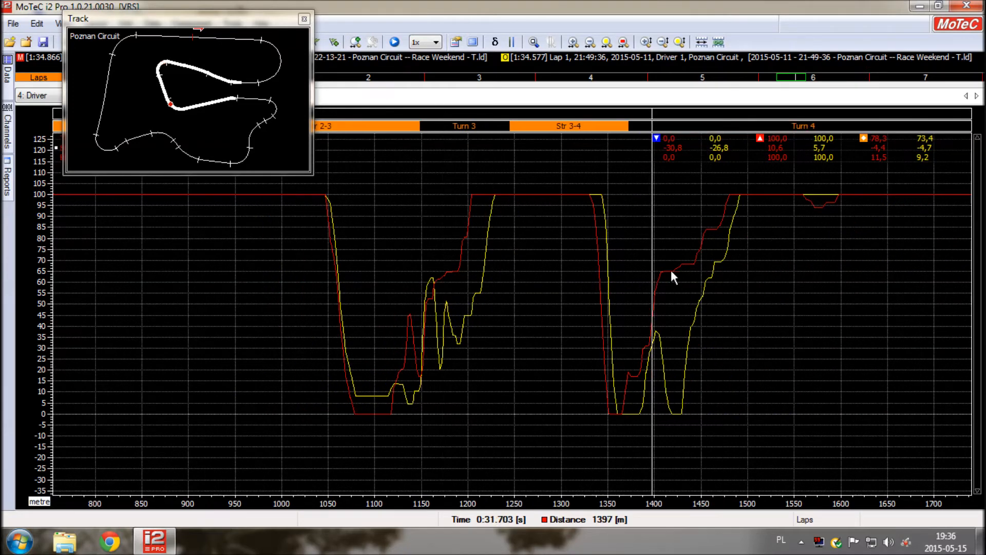
key(Right)
key(Right)
key(Right)
key(Right)
key(Right)
key(Right)
key(Right)
key(Right)
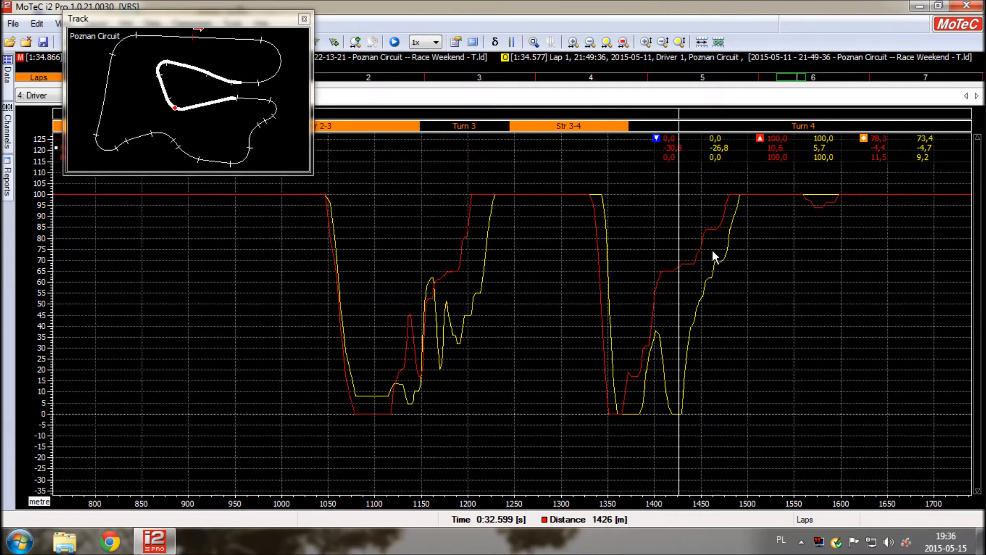
key(Right)
key(Right)
key(Right)
key(Right)
scroll(719, 270, up, 2)
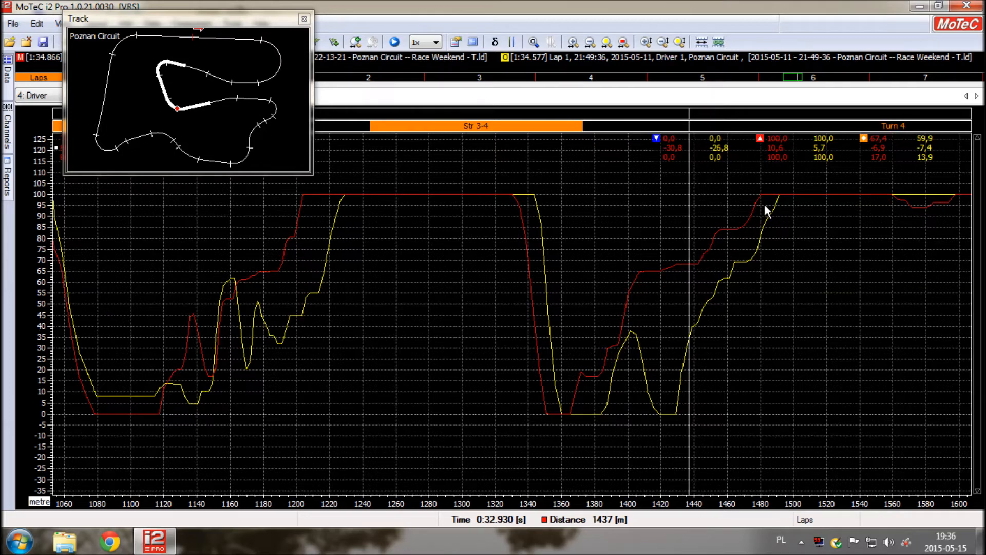
scroll(722, 286, down, 2)
scroll(724, 285, down, 2)
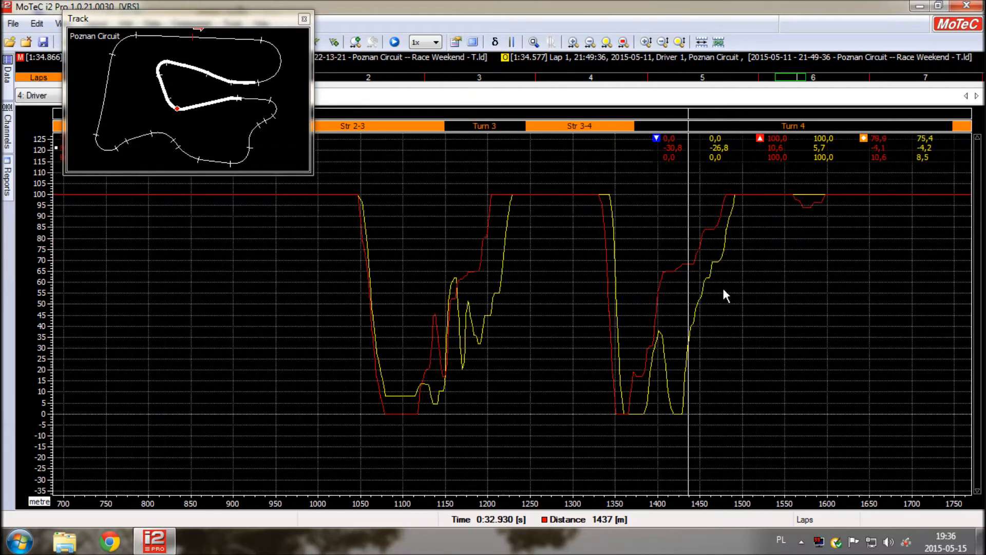
- Examine the throttle difference between the laps late in Turn 4, moving the data cursor between about 1572 m and 1582 m
scroll(725, 286, down, 1)
drag(788, 78, 795, 85)
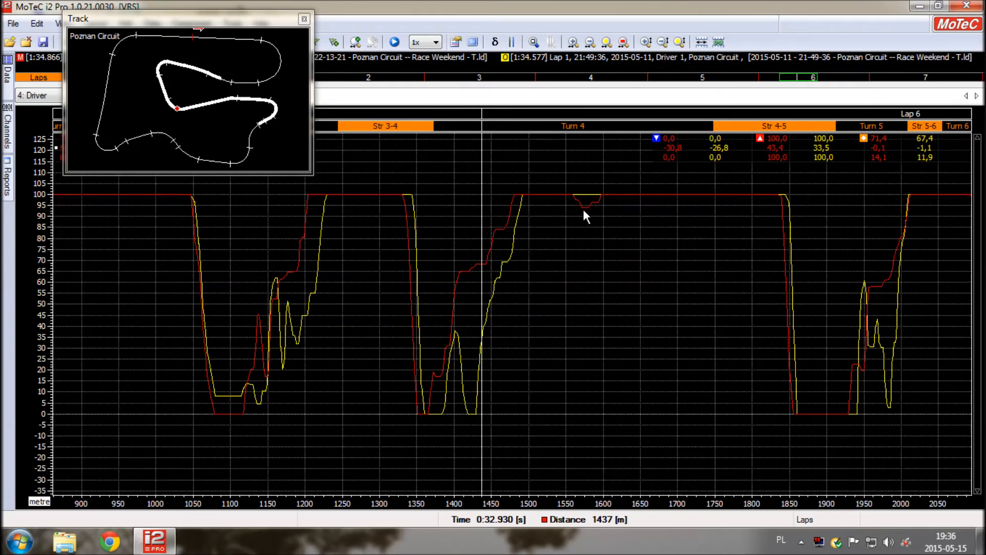
scroll(583, 209, up, 1)
click(615, 196)
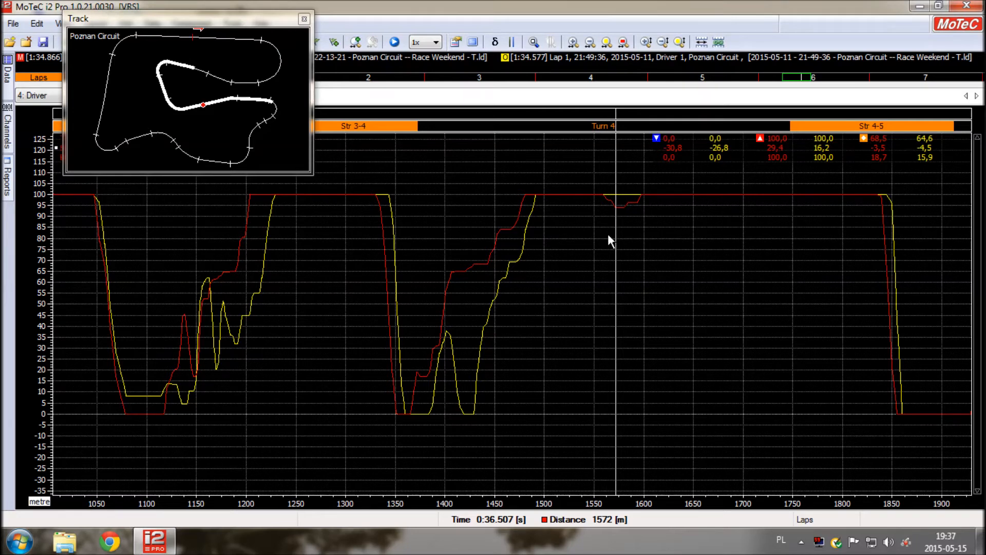
key(Right)
key(Right)
key(Right)
key(Right)
key(Right)
key(Right)
key(Right)
key(Right)
key(Right)
key(Right)
key(Right)
key(Right)
key(Right)
key(Right)
key(Right)
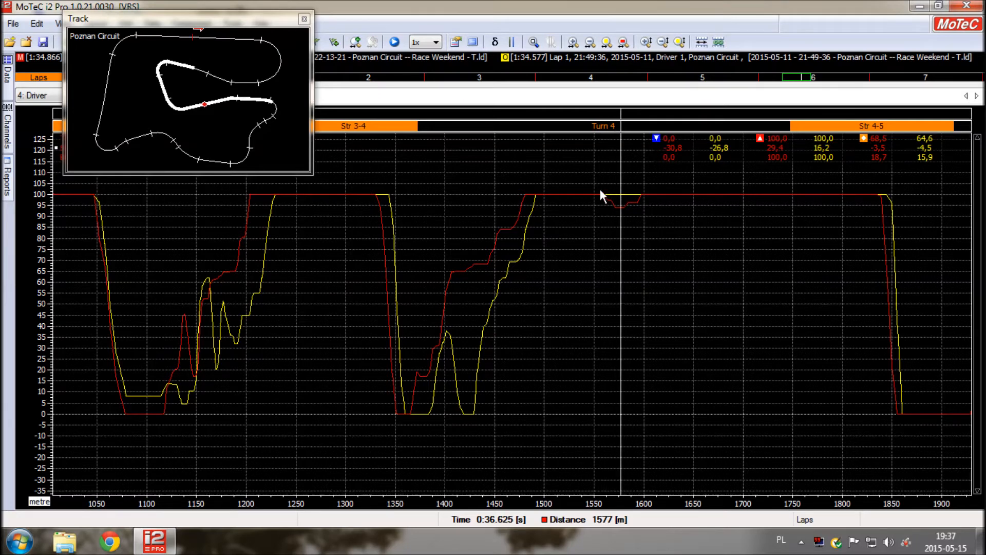
drag(609, 197, 620, 201)
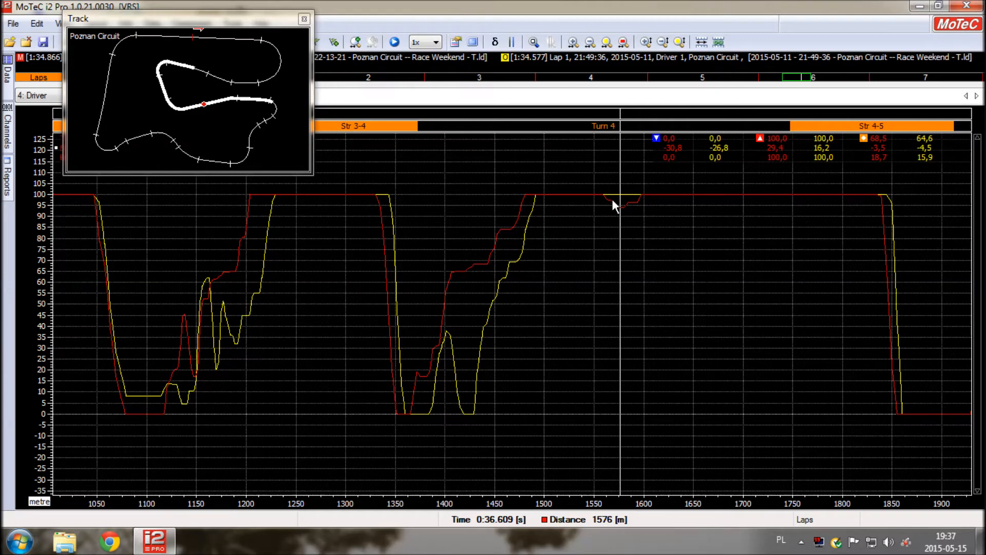
key(Right)
key(Right)
key(Right)
key(Right)
key(Right)
key(Right)
key(Right)
key(Right)
key(Right)
key(Right)
key(Right)
key(Right)
key(Right)
key(Right)
key(Right)
key(Right)
key(Right)
key(Right)
key(Right)
key(Right)
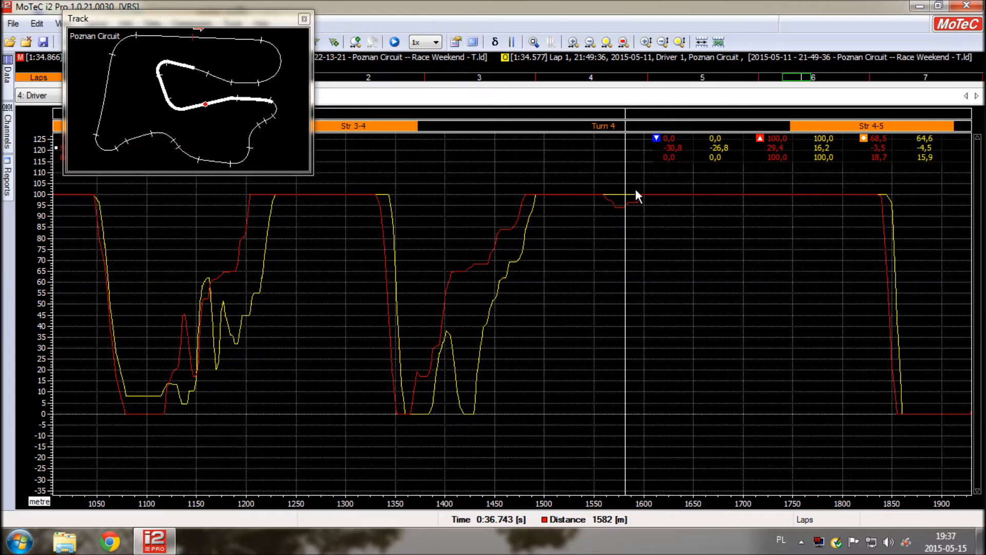
- Follow both throttle traces through the rest of Turn 4, advancing the data cursor past about 1647 m
scroll(732, 215, down, 2)
scroll(731, 214, down, 2)
key(Right)
key(Right)
key(Right)
key(Right)
key(Right)
key(Right)
key(Right)
key(Right)
key(Right)
key(Right)
key(Right)
key(Right)
key(Right)
key(Right)
key(Right)
key(Right)
key(Right)
key(Right)
key(Right)
key(Right)
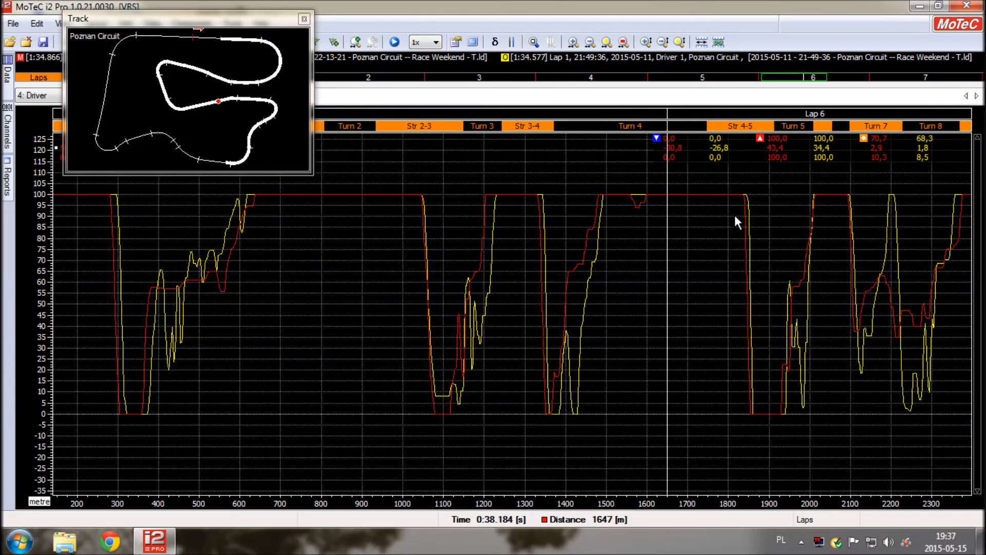
- Compare both laps' throttle through Turn 5 with the data cursor at about 1930 m, 1952 m and 1979 m
drag(797, 77, 818, 77)
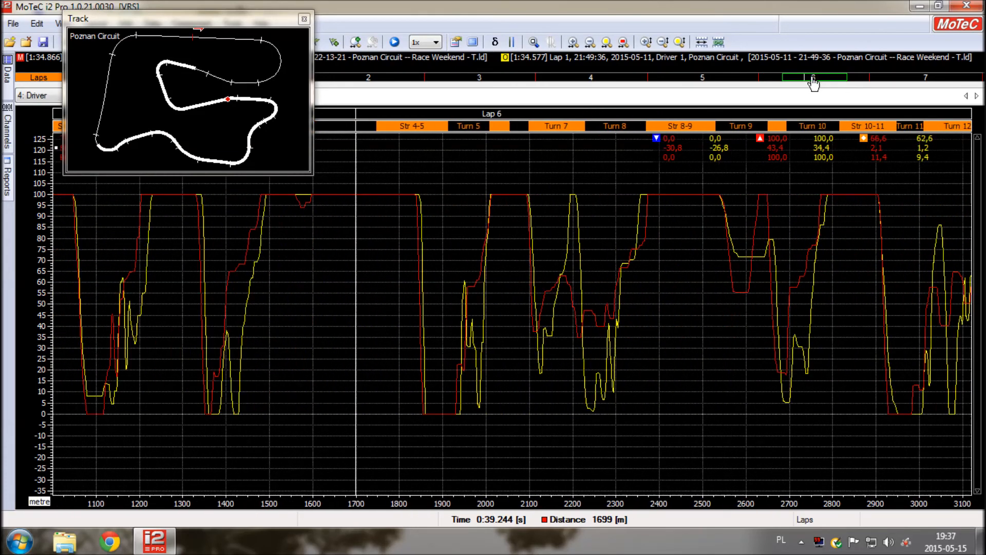
scroll(445, 251, up, 3)
click(488, 271)
scroll(569, 254, up, 2)
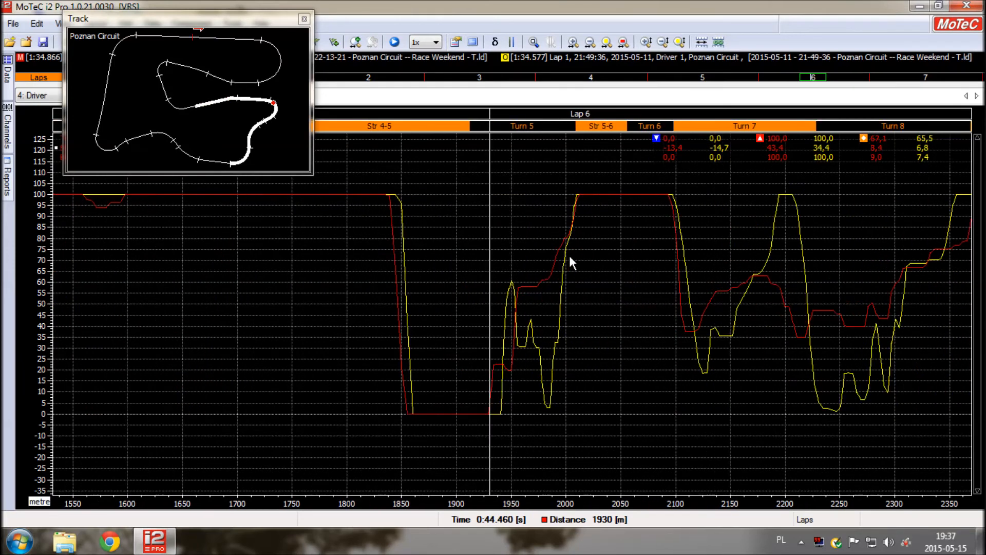
key(Right)
key(Right)
key(Right)
key(Right)
key(Right)
key(Right)
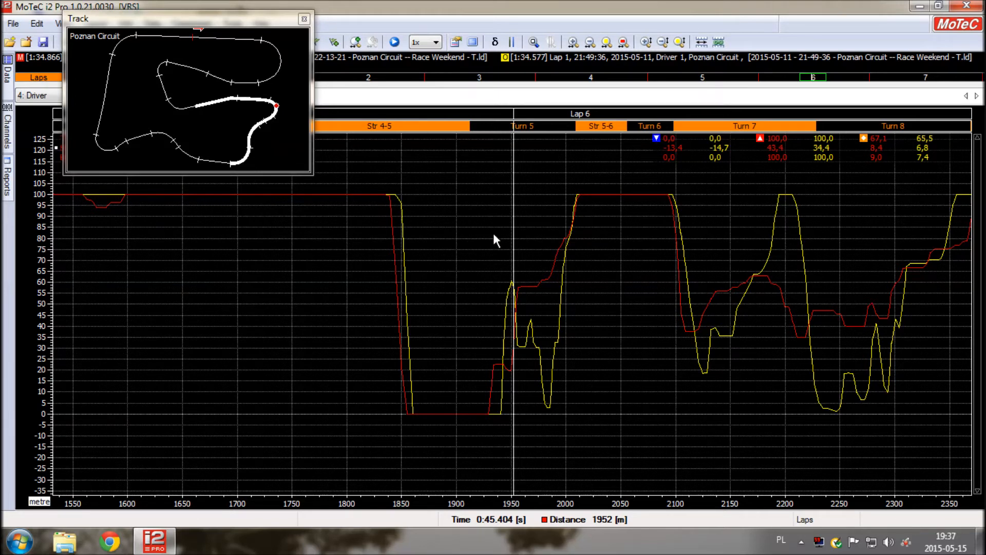
scroll(517, 337, up, 1)
scroll(521, 316, up, 1)
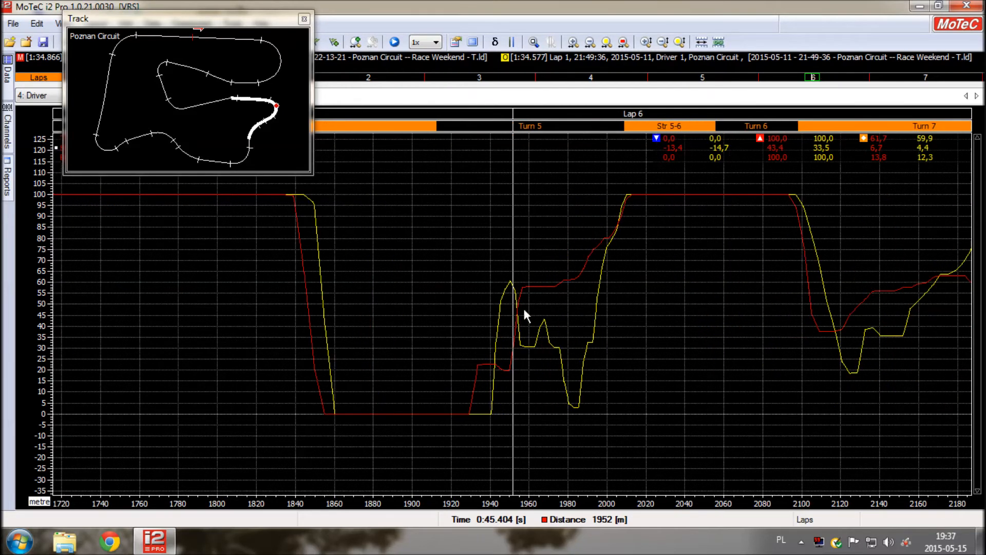
click(564, 275)
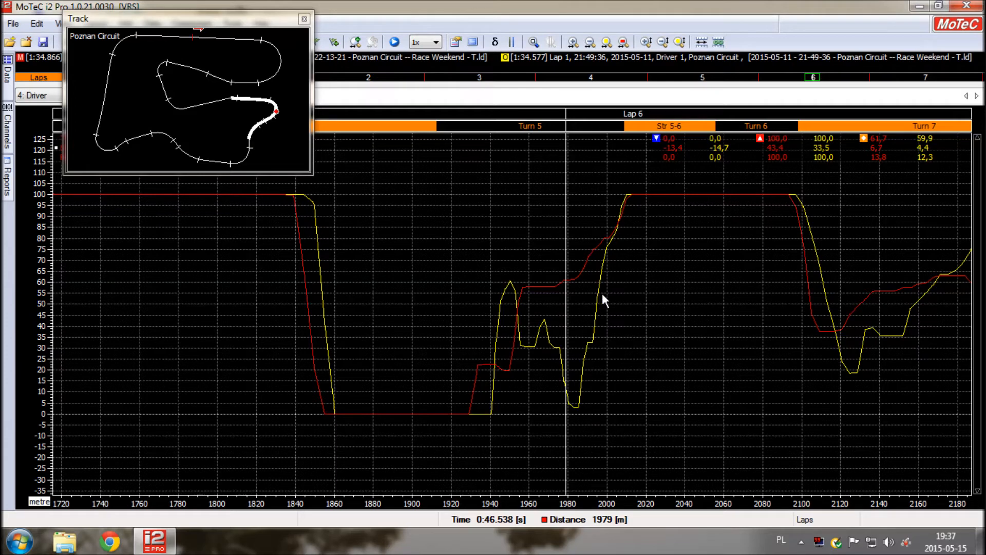
scroll(638, 292, down, 3)
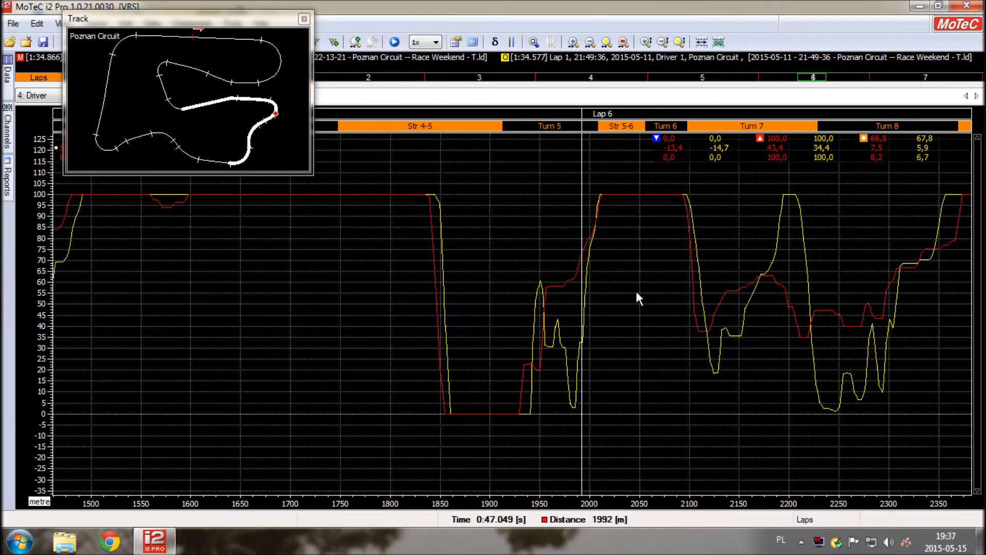
- Compare both laps' throttle through Turn 7, advancing the data cursor from about 2126 m to 2216 m
scroll(668, 287, down, 1)
scroll(683, 279, down, 1)
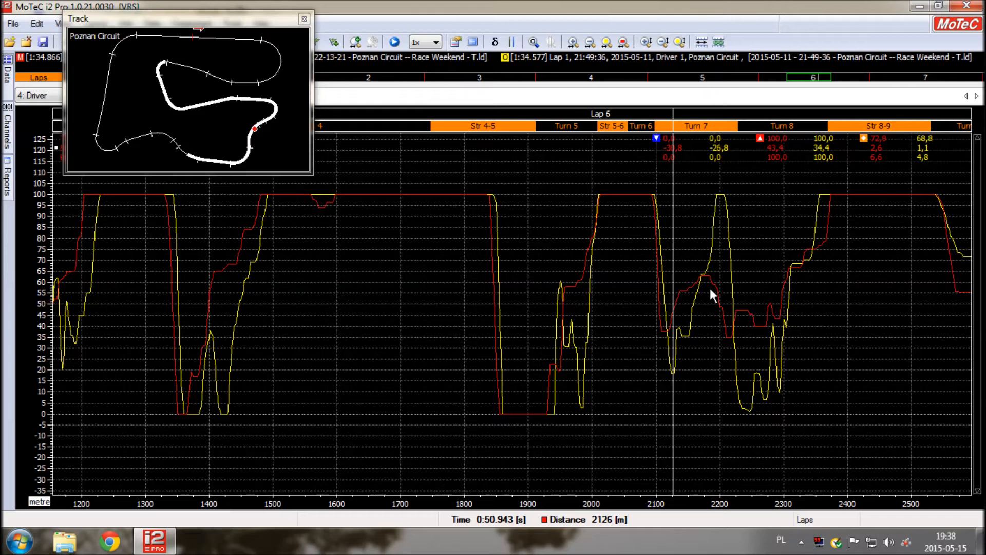
key(Right)
key(Right)
key(Right)
key(Right)
key(Right)
key(Right)
key(Right)
key(Right)
key(Right)
key(Right)
key(Right)
key(Right)
key(Right)
key(Right)
key(Right)
key(Right)
key(Right)
key(Right)
key(Right)
key(Right)
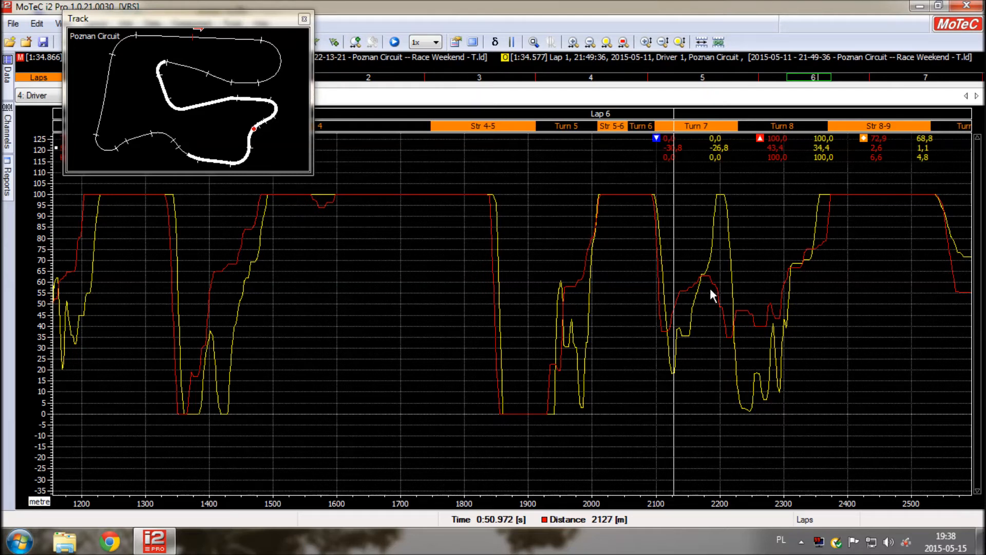
scroll(785, 264, down, 1)
scroll(785, 264, down, 1)
key(Right)
key(Right)
key(Right)
key(Right)
key(Right)
key(Right)
key(Right)
key(Right)
key(Right)
key(Right)
key(Right)
key(Right)
key(Right)
key(Right)
key(Right)
key(Right)
key(Right)
key(Right)
key(Right)
key(Right)
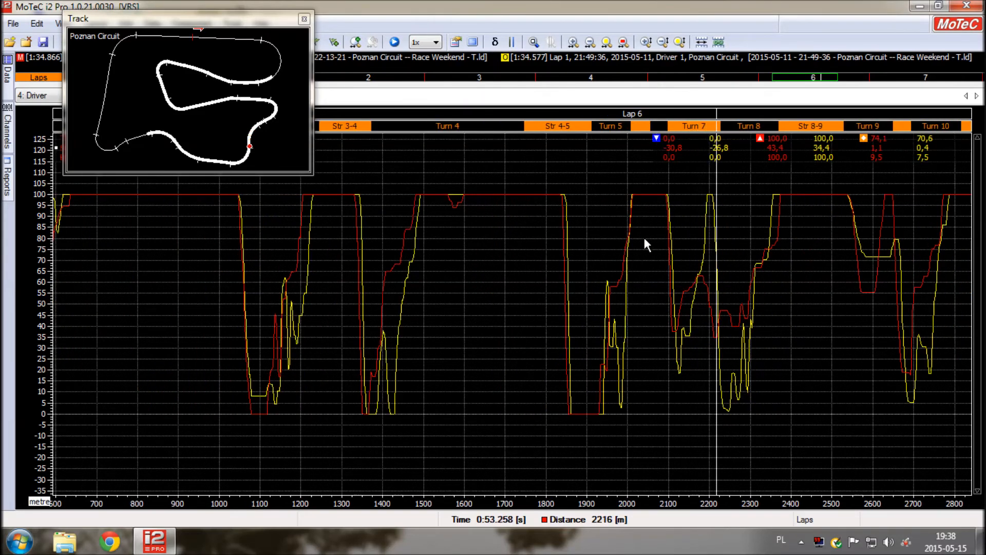
- Compare both laps' throttle through Turn 8, advancing the data cursor to about 2318 m
key(Right)
key(Right)
key(Right)
key(Right)
key(Right)
key(Right)
key(Right)
key(Right)
key(Right)
key(Right)
key(Right)
key(Right)
key(Right)
key(Right)
key(Right)
key(Right)
key(Right)
key(Right)
key(Right)
key(Right)
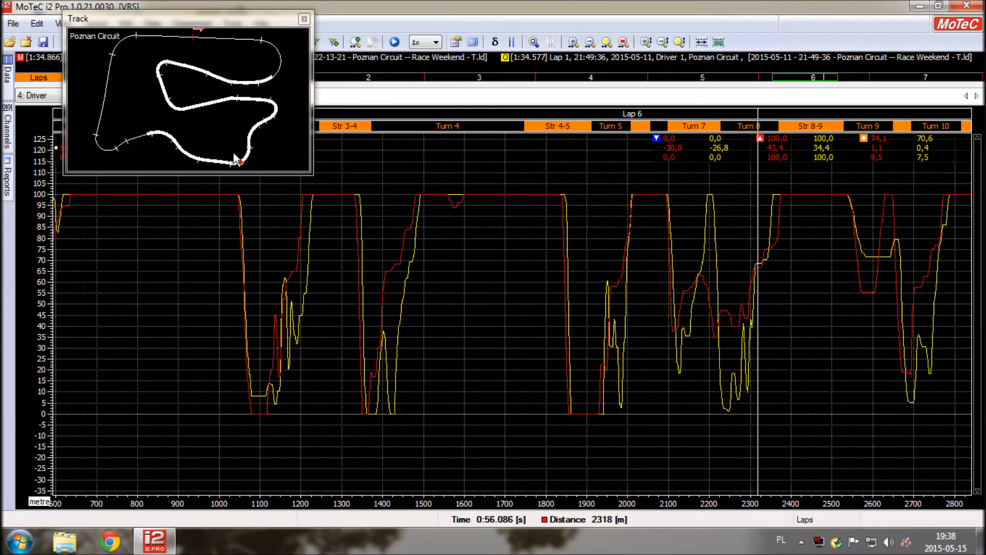
- Follow both throttle traces out of Turn 8 onto Str 8-9, advancing the data cursor to about 2416 m
key(Right)
key(Right)
key(Right)
key(Right)
key(Right)
key(Right)
key(Right)
key(Right)
key(Right)
key(Right)
key(Right)
key(Right)
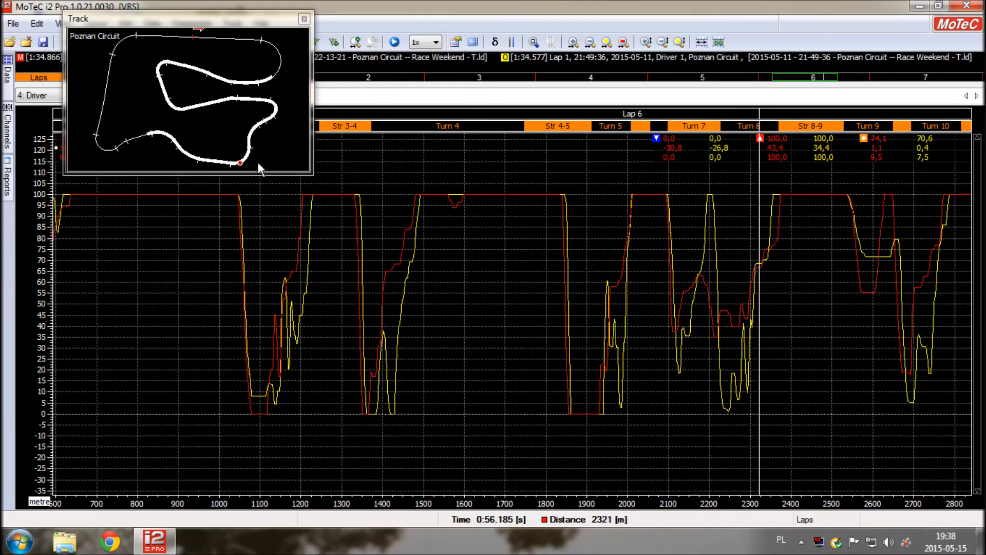
drag(801, 78, 821, 78)
key(Right)
key(Right)
key(Right)
key(Right)
key(Right)
key(Right)
key(Right)
key(Right)
key(Right)
key(Right)
key(Right)
key(Right)
key(Right)
key(Right)
key(Right)
key(Right)
key(Right)
key(Right)
key(Right)
key(Right)
scroll(375, 211, up, 2)
key(Right)
key(Right)
key(Right)
key(Right)
key(Right)
key(Right)
key(Right)
key(Right)
key(Right)
key(Right)
key(Right)
key(Right)
key(Right)
key(Right)
key(Right)
key(Right)
key(Right)
key(Right)
key(Right)
key(Right)
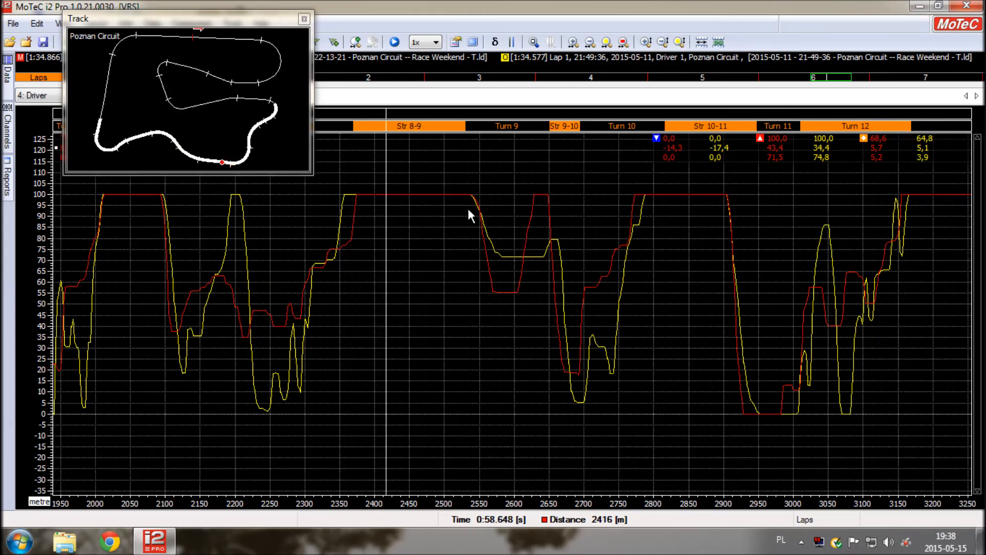
- Follow both throttle traces along Str 8-9 to the entry of Turn 9, advancing the data cursor to about 2529 m
key(Right)
key(Right)
key(Right)
key(Right)
key(Right)
key(Right)
key(Right)
key(Right)
key(Right)
key(Right)
key(Right)
key(Right)
key(Right)
key(Right)
key(Right)
key(Right)
key(Right)
key(Right)
key(Right)
key(Right)
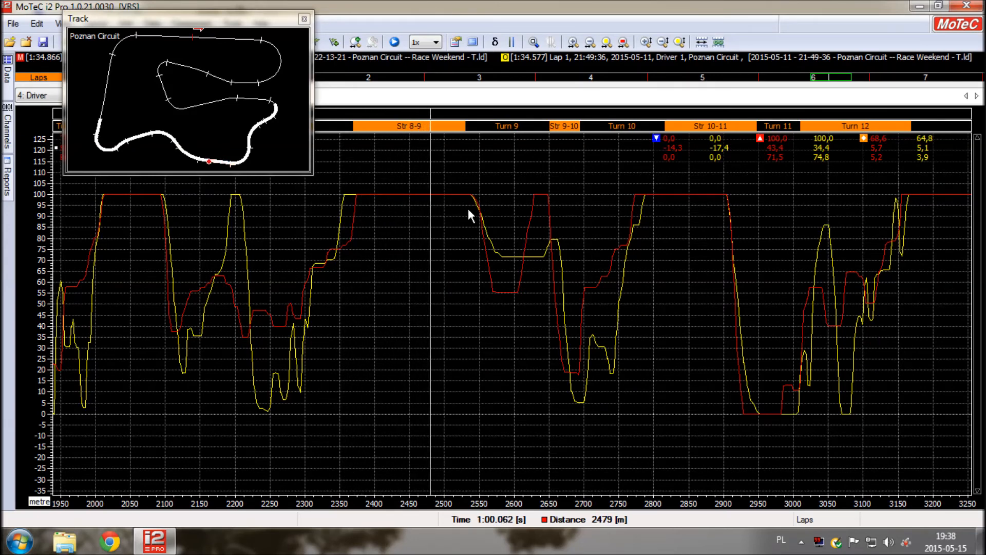
key(Right)
key(Right)
key(Right)
key(Right)
key(Right)
key(Right)
key(Right)
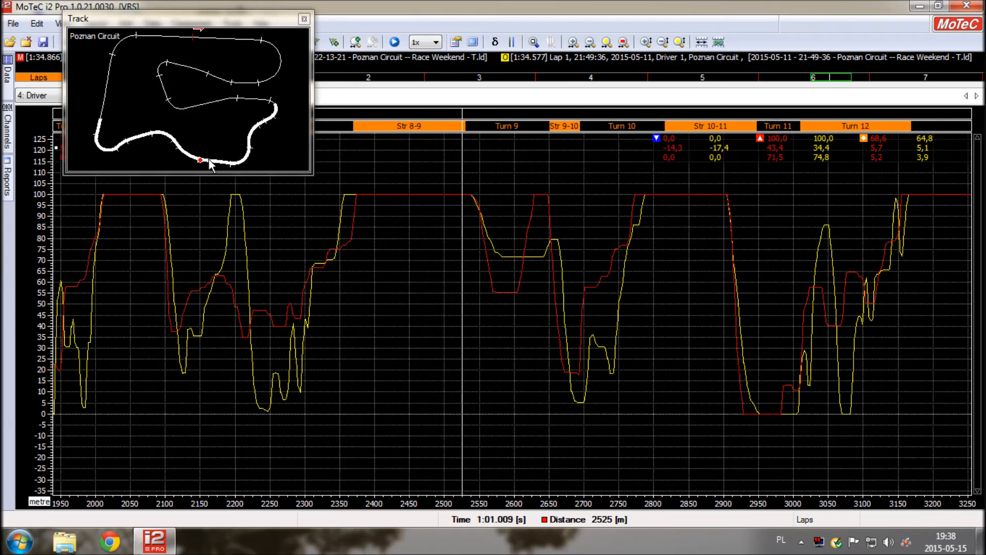
key(Right)
key(Right)
key(Right)
key(Right)
key(Right)
key(Right)
key(Right)
key(Right)
key(Right)
key(Right)
key(Right)
key(Right)
key(Right)
key(Right)
key(Right)
key(Right)
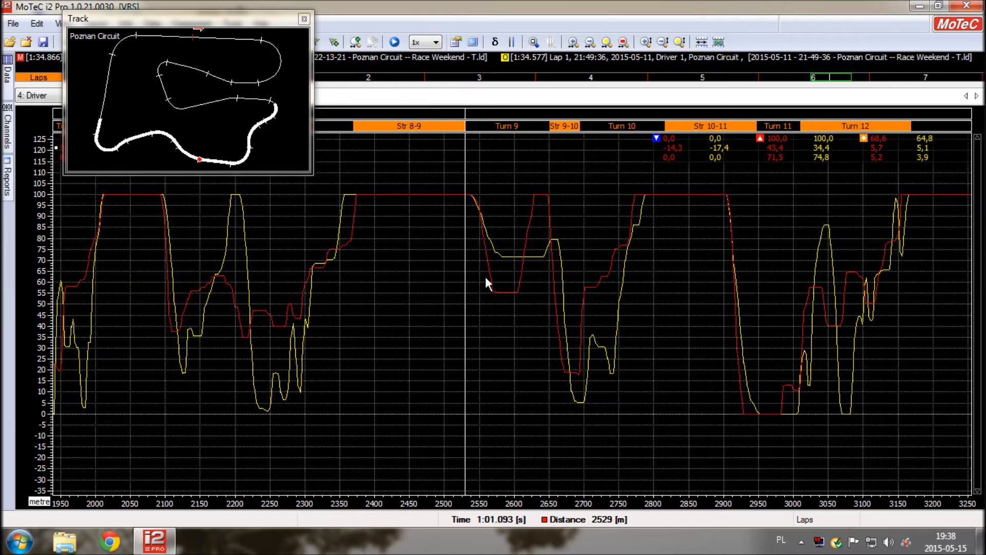
- Compare both laps' throttle through Turn 9, advancing the data cursor to about 2577 m and 2604 m
key(Right)
key(Right)
key(Right)
key(Right)
key(Right)
key(Right)
key(Right)
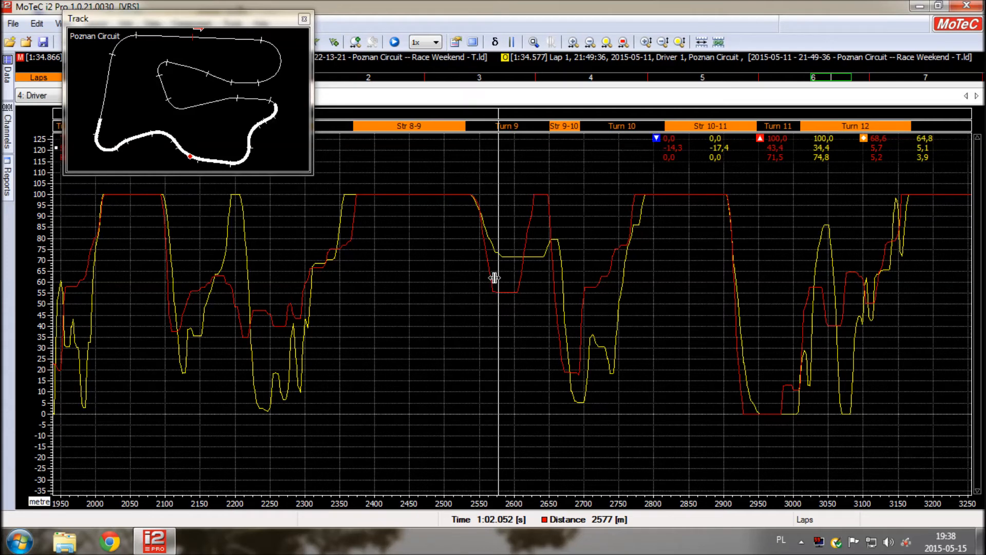
scroll(511, 291, up, 1)
click(524, 291)
mouse_move(525, 290)
mouse_down()
mouse_move(543, 287)
mouse_move(515, 289)
mouse_up()
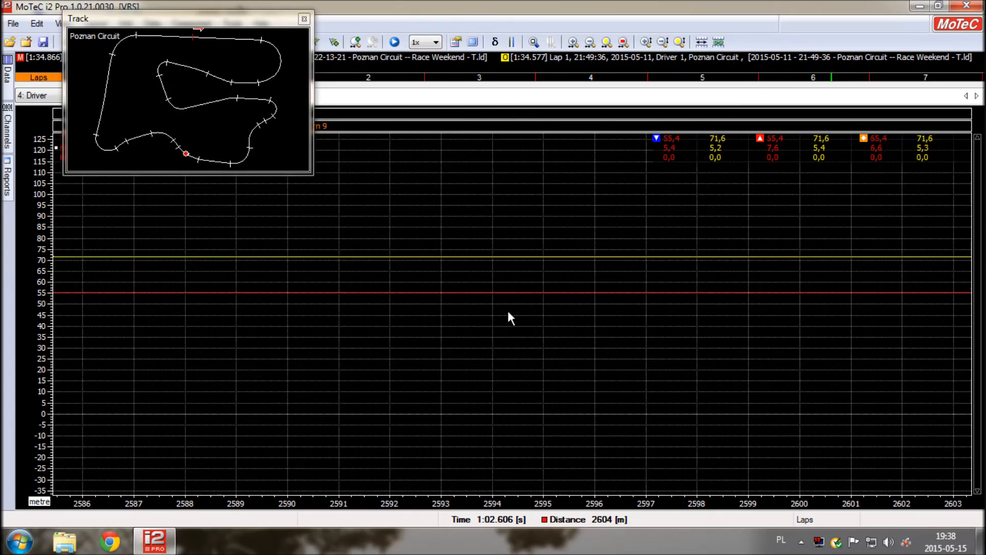
- Recheck both laps' throttle from Str 8-9 into Turn 9 with the data cursor at about 2461 m and 2574 m
scroll(579, 293, down, 4)
scroll(588, 286, down, 1)
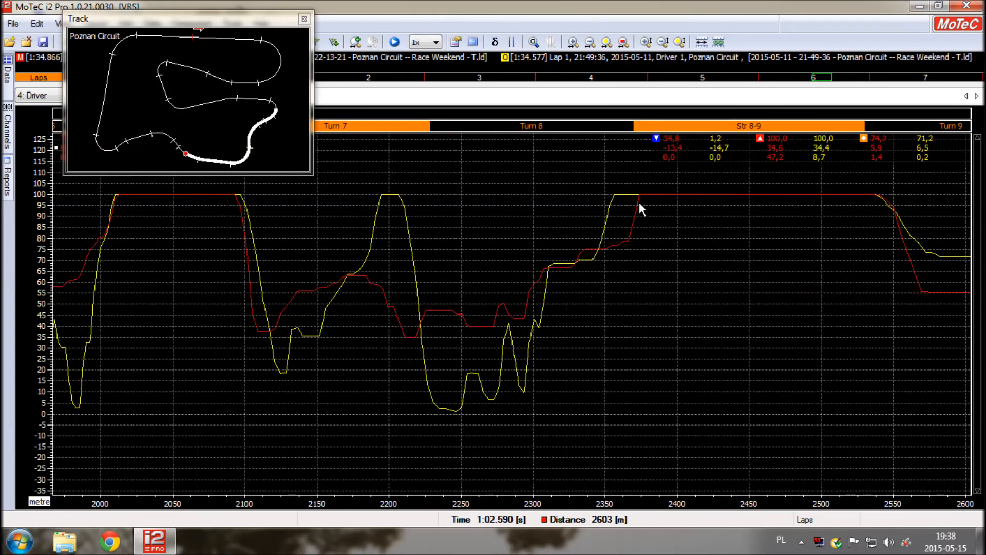
scroll(730, 197, down, 1)
drag(821, 77, 827, 77)
click(609, 192)
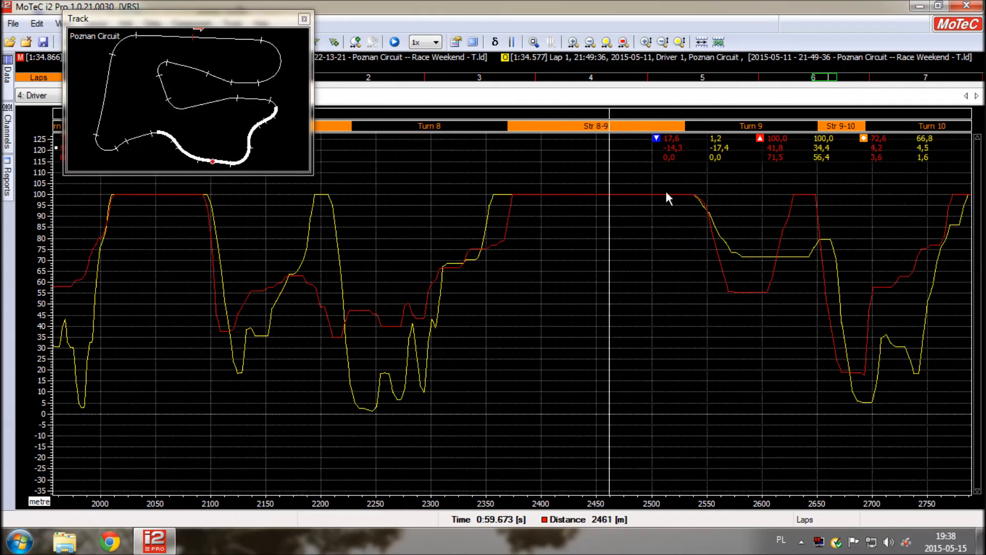
scroll(690, 245, down, 2)
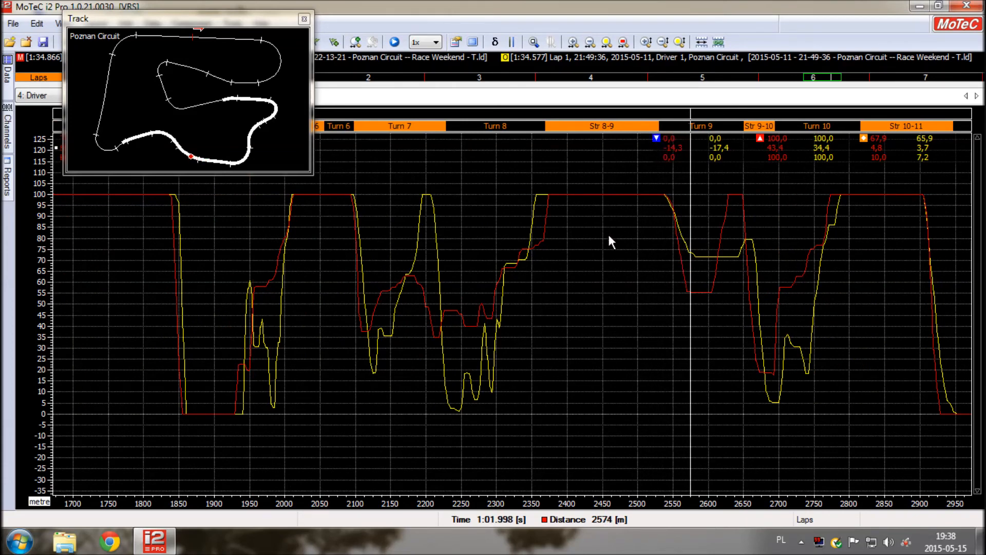
- Compare both laps' throttle through Turn 10, advancing the data cursor from about 2686 m to 2740 m
click(769, 341)
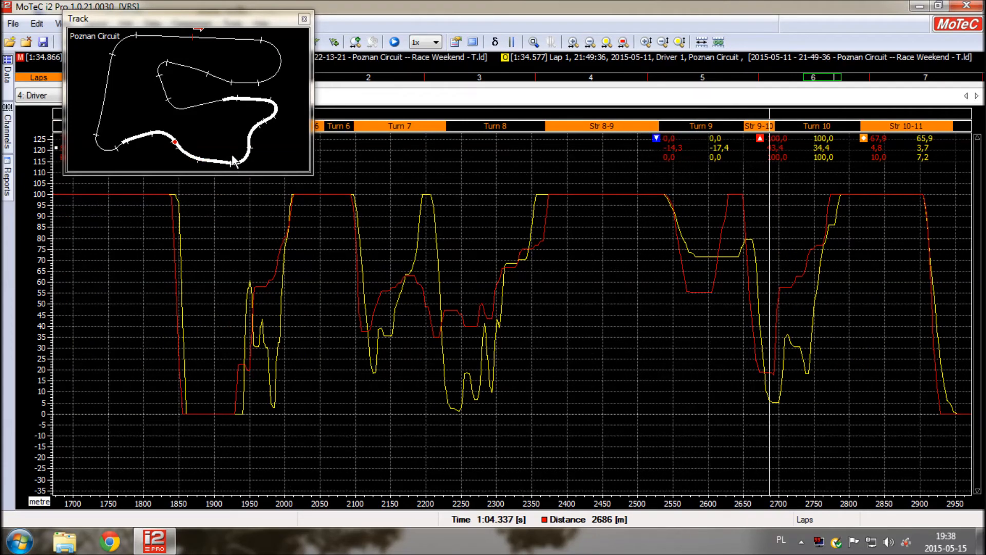
key(Right)
key(Right)
key(Right)
key(Right)
key(Right)
key(Right)
key(Right)
key(Right)
key(Right)
key(Right)
key(Right)
key(Right)
key(Right)
key(Right)
key(Right)
key(Right)
key(Right)
key(Right)
key(Right)
key(Right)
key(Right)
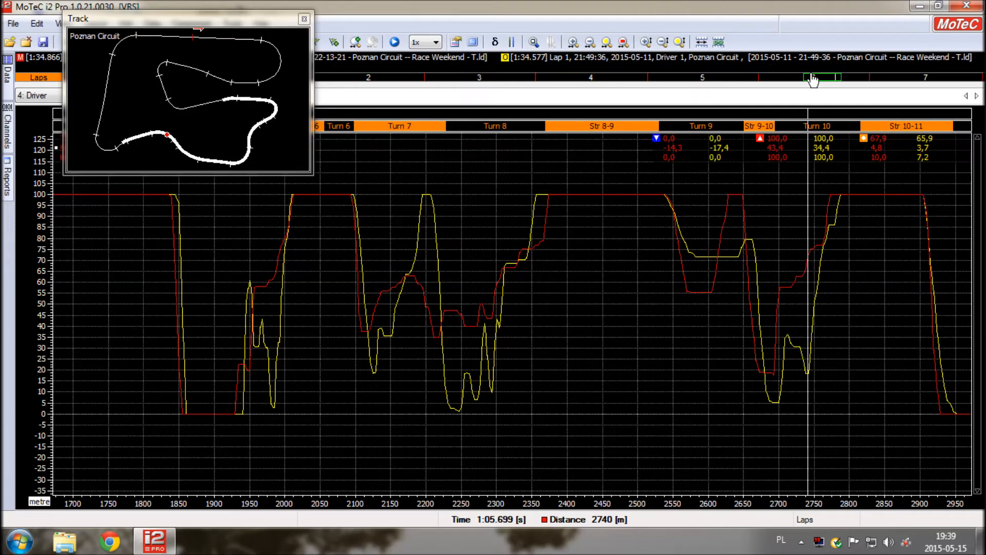
- Compare both laps' throttle through Turns 11 and 12 with the data cursor at about 2942 m, 3082 m and 3095 m
drag(821, 81, 838, 82)
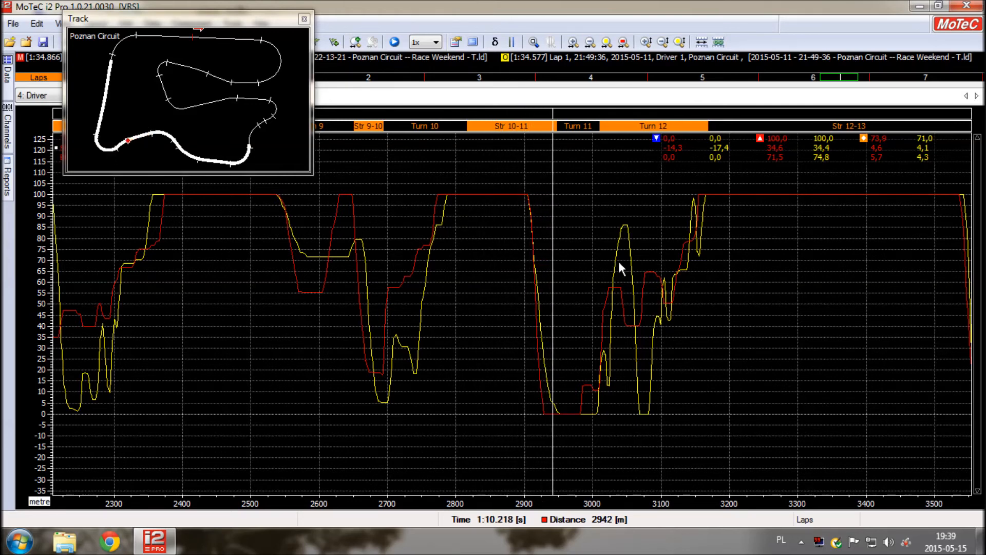
scroll(626, 264, up, 1)
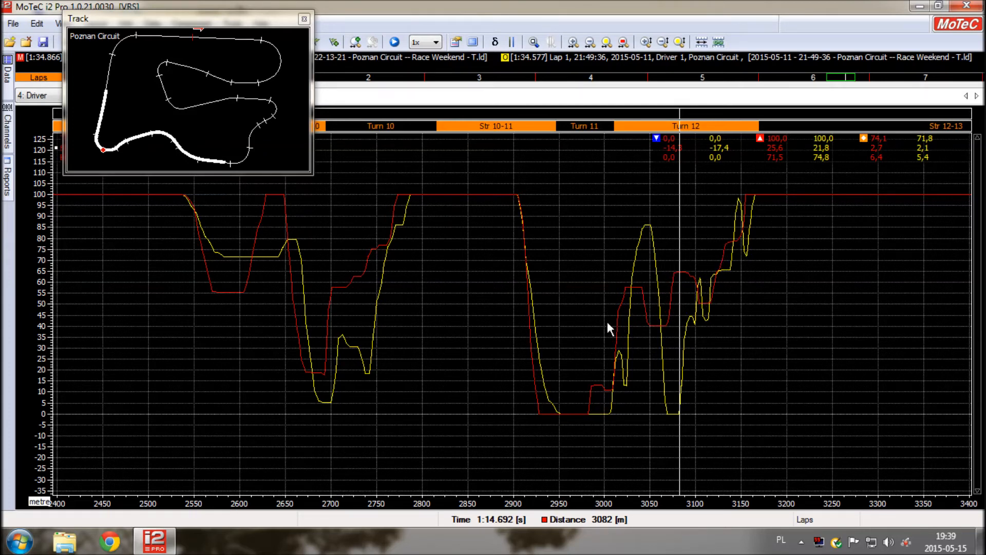
click(610, 385)
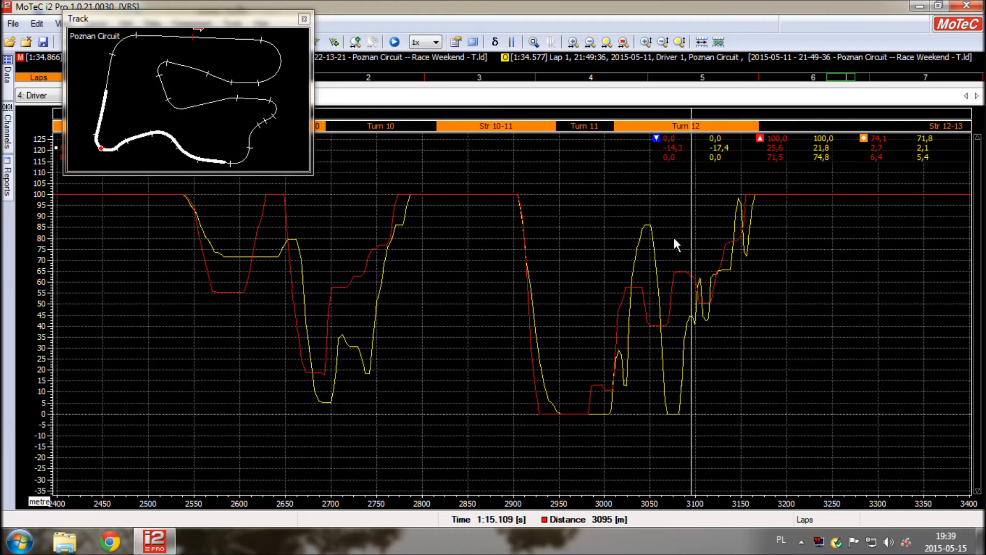
- Follow both throttle traces from Turn 12's exit along Str 12-13 with the data cursor at about 3172 m and 3272 m
scroll(743, 258, down, 1)
scroll(744, 258, down, 3)
scroll(744, 257, down, 1)
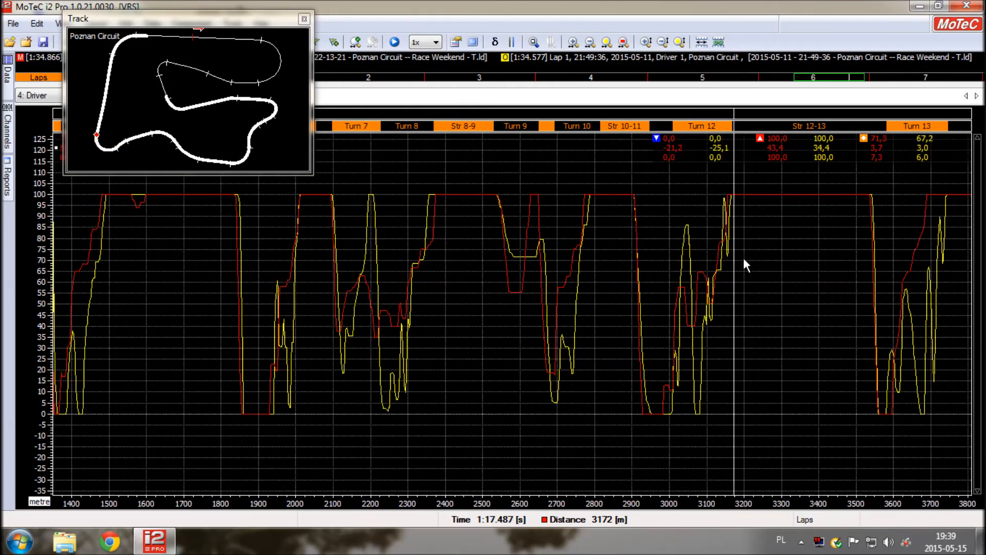
scroll(801, 121, down, 1)
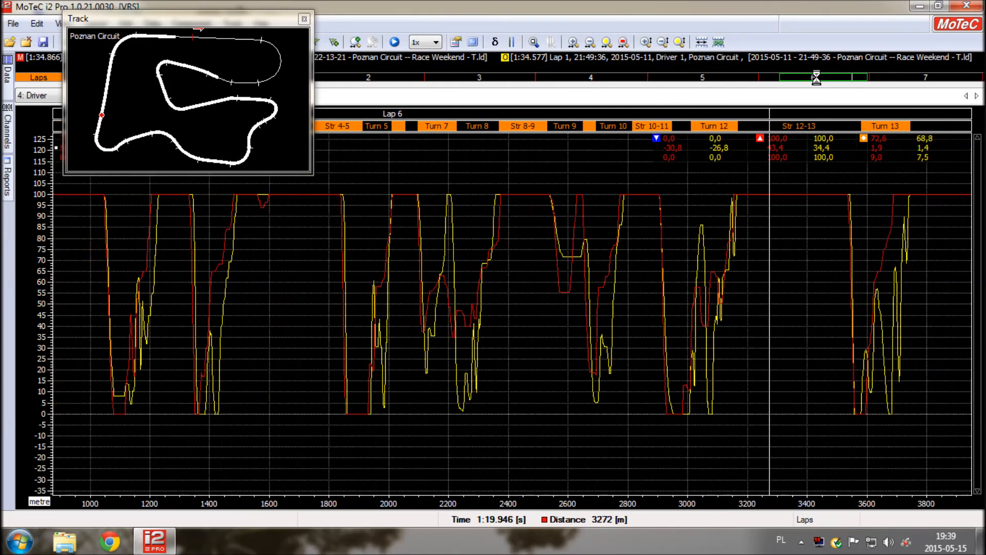
drag(821, 82, 849, 88)
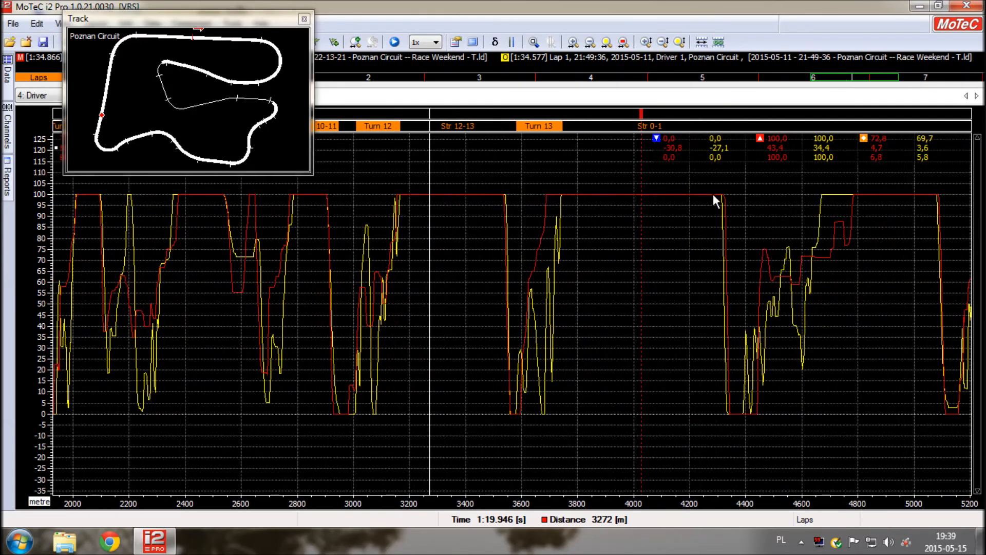
- Compare both laps' throttle on the approach to and through Turn 13 with the data cursor at about 3519 m, 3595 m and 3635 m
scroll(571, 235, up, 3)
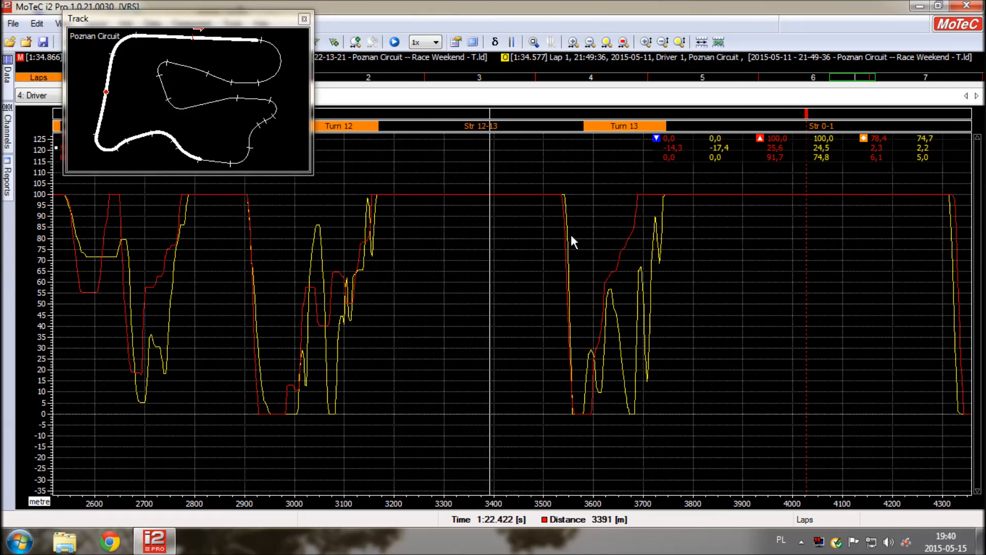
scroll(611, 279, up, 2)
scroll(612, 278, up, 2)
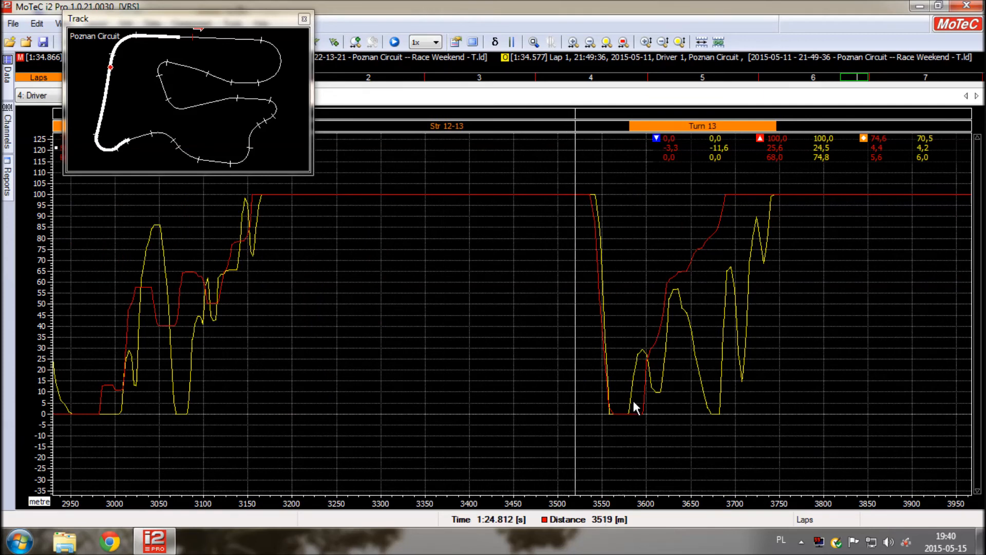
scroll(633, 407, up, 2)
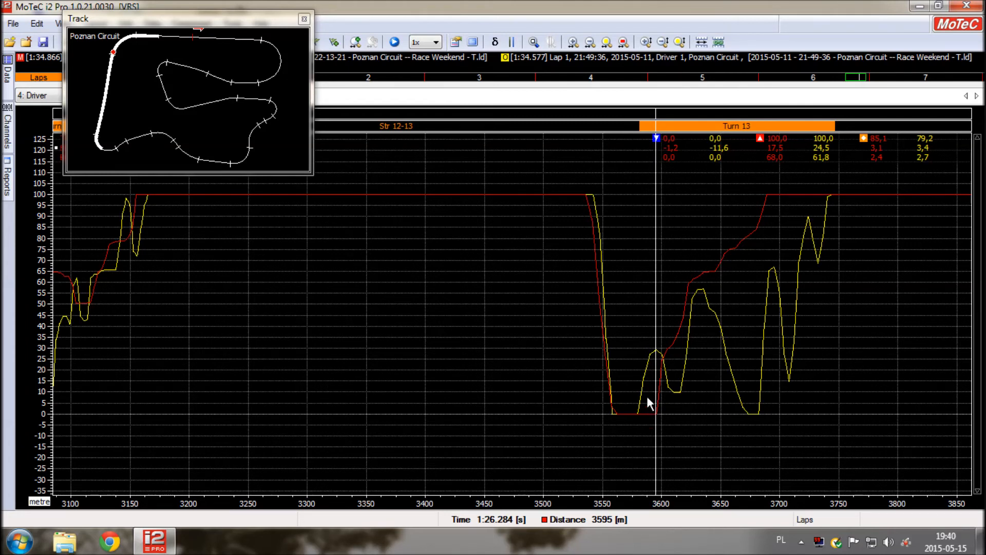
scroll(648, 393, down, 2)
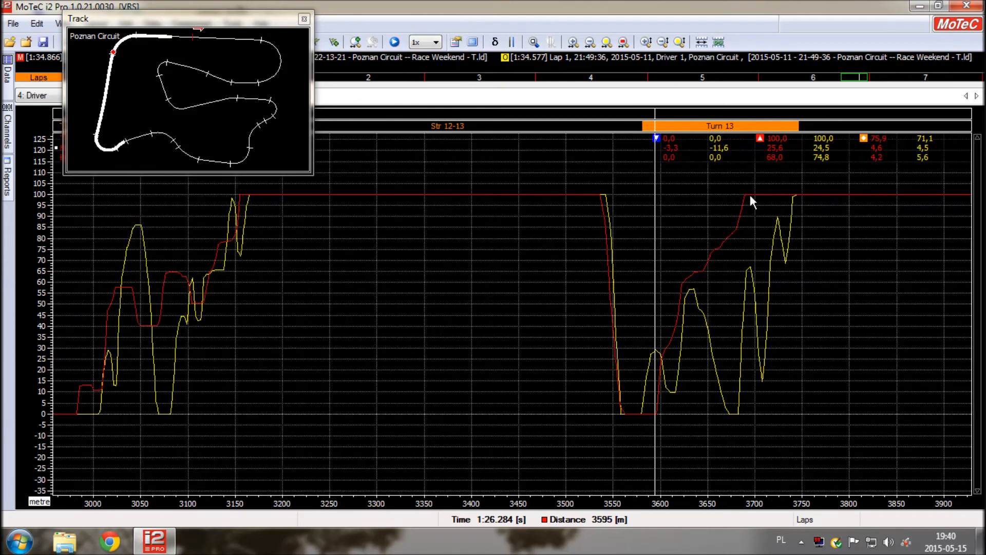
click(662, 329)
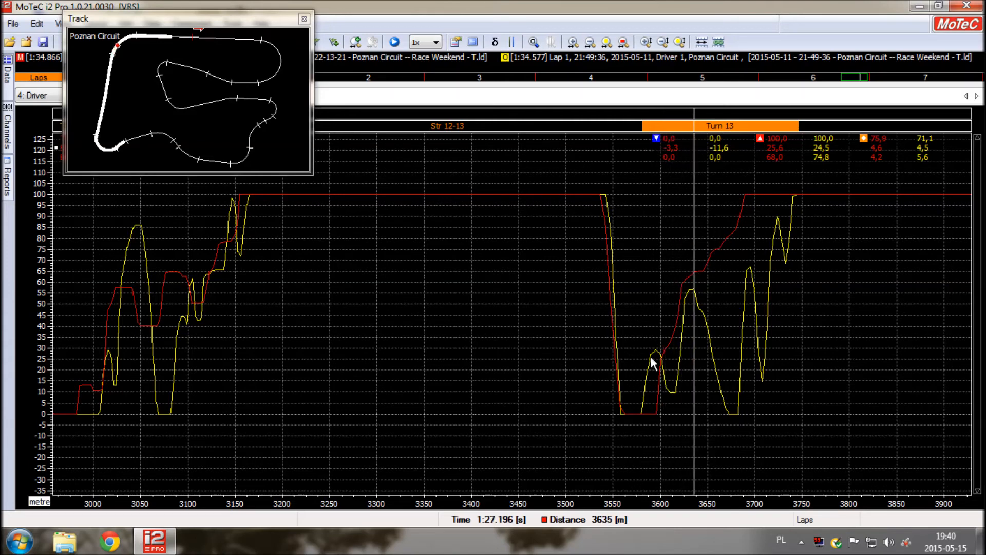
scroll(695, 299, down, 2)
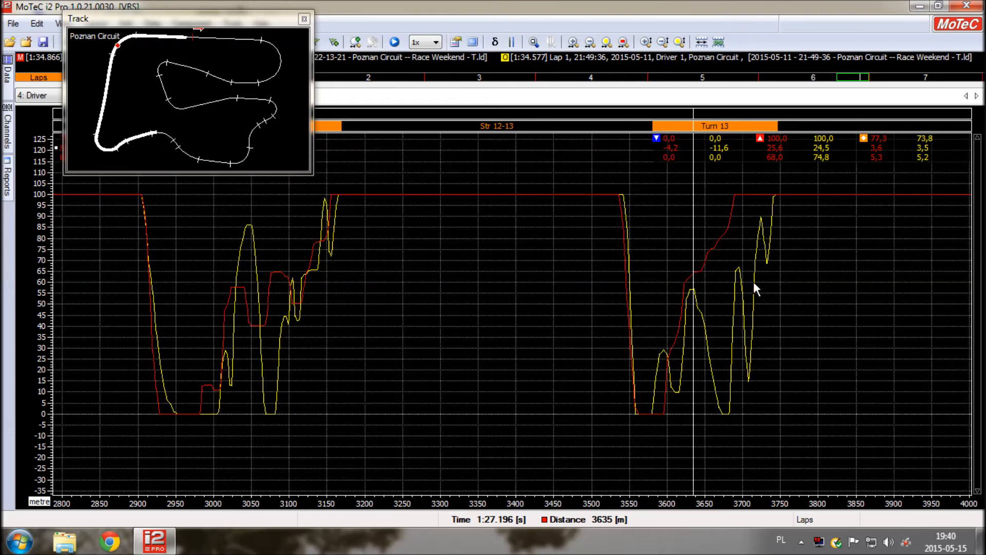
scroll(752, 282, down, 3)
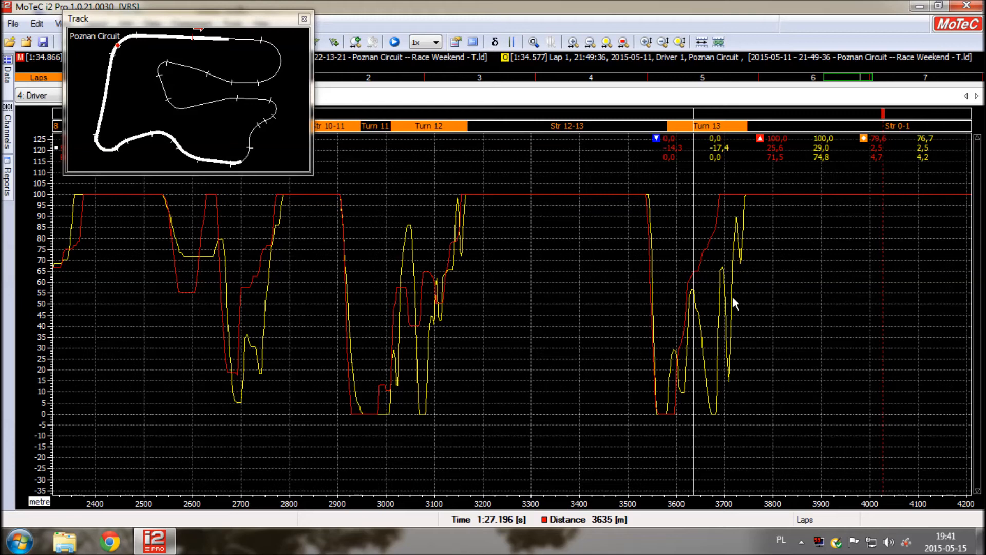
scroll(733, 291, down, 1)
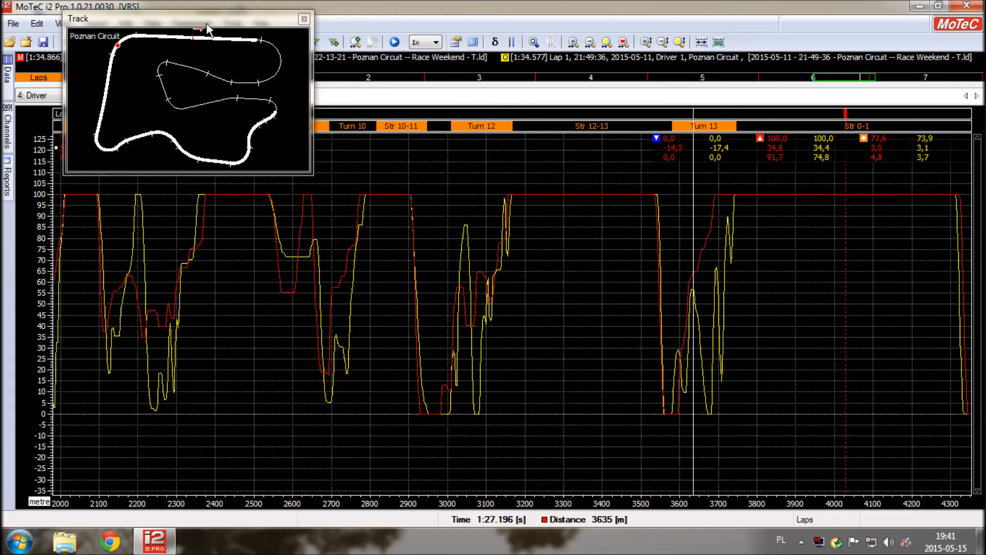
- Move the floating Track map clear of the channel legend and show the lap time Variance graph above the throttle traces
click(220, 48)
drag(222, 53, 204, 320)
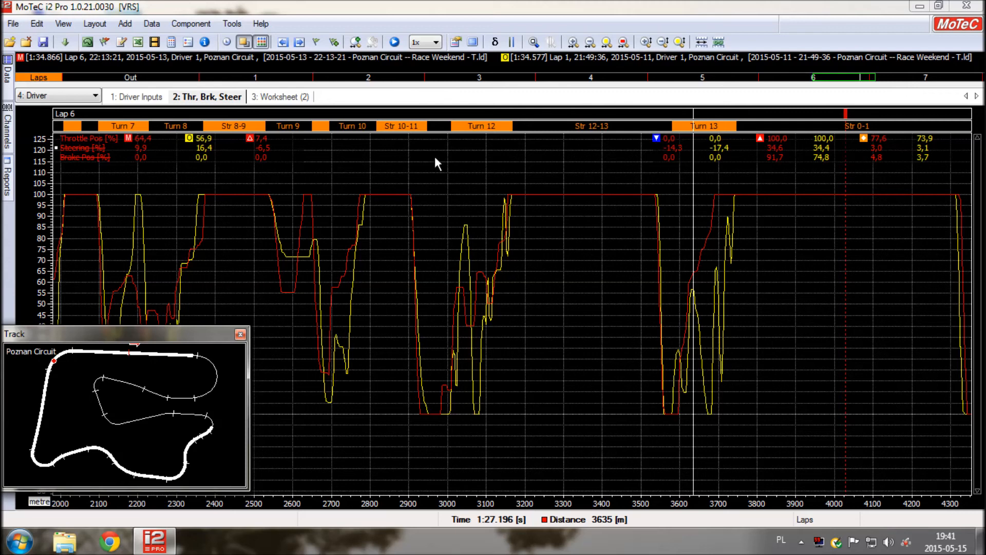
click(494, 44)
scroll(667, 251, down, 2)
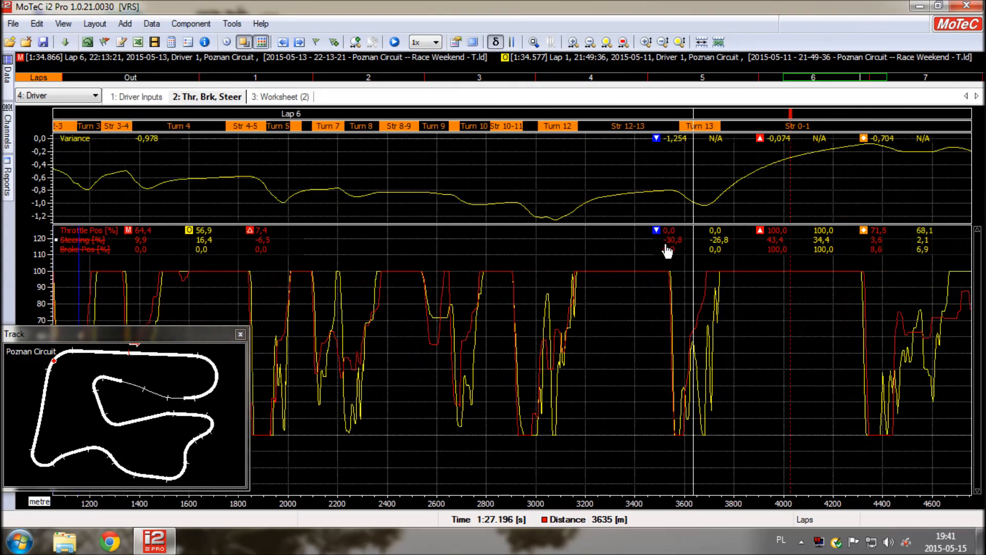
- Check the Variance at the braking point before Turn 13 with the data cursor at about 3588 m and 3541 m
scroll(668, 251, down, 1)
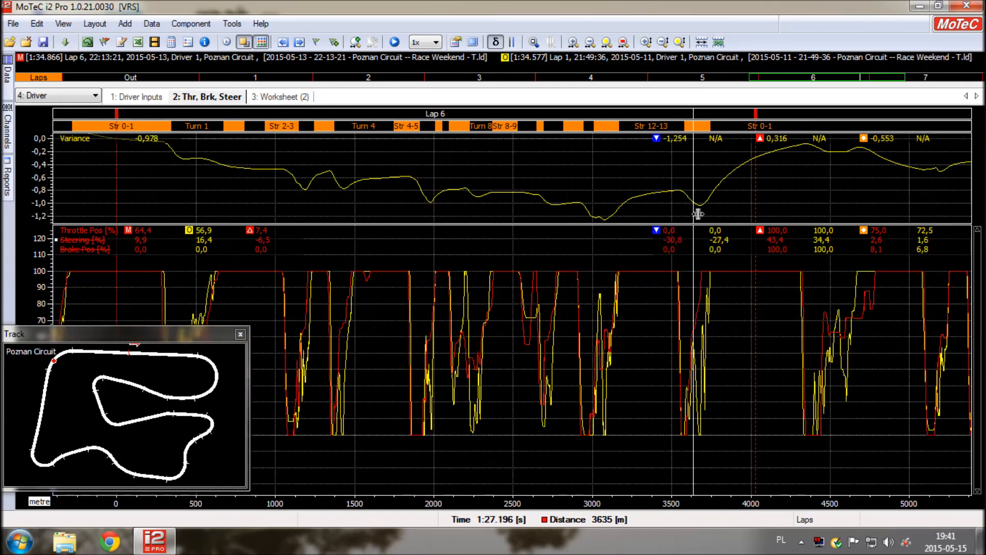
scroll(681, 303, up, 3)
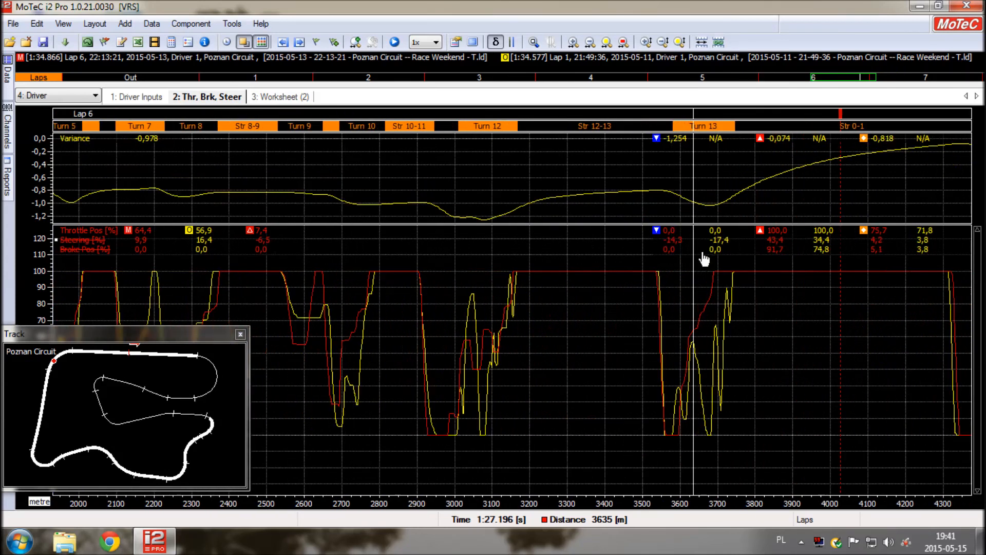
scroll(694, 319, up, 2)
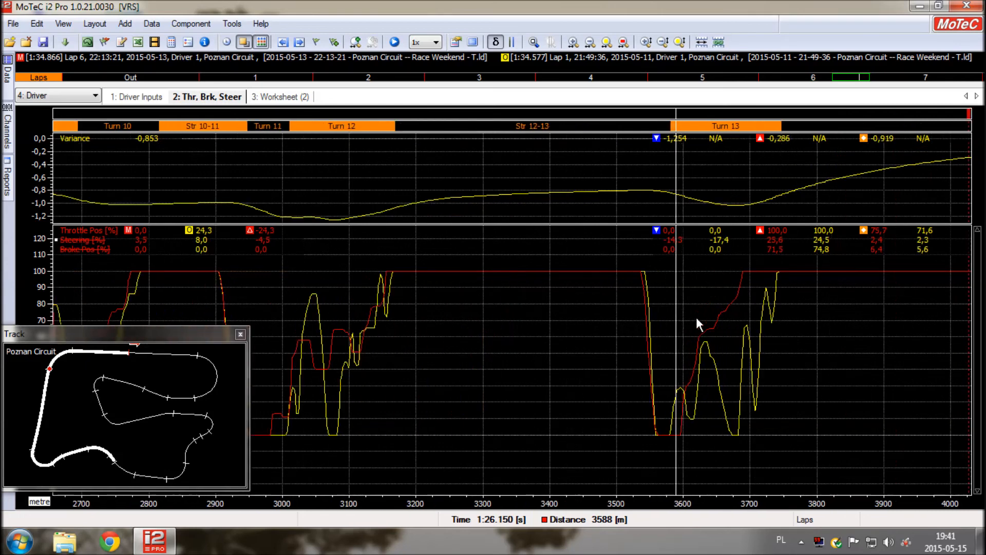
key(Left)
key(Left)
key(Left)
key(Left)
key(Left)
key(Left)
key(Left)
key(Left)
key(Left)
key(Left)
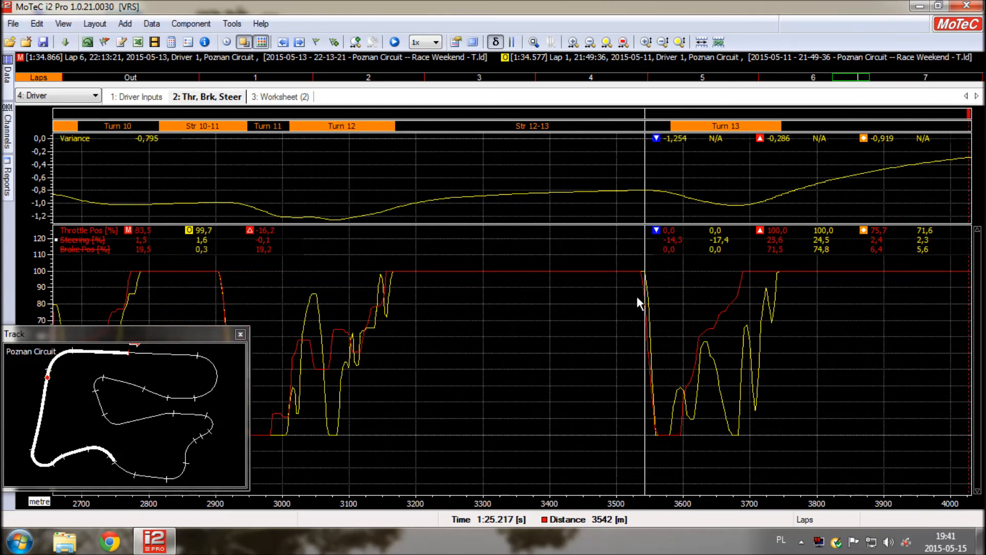
key(Left)
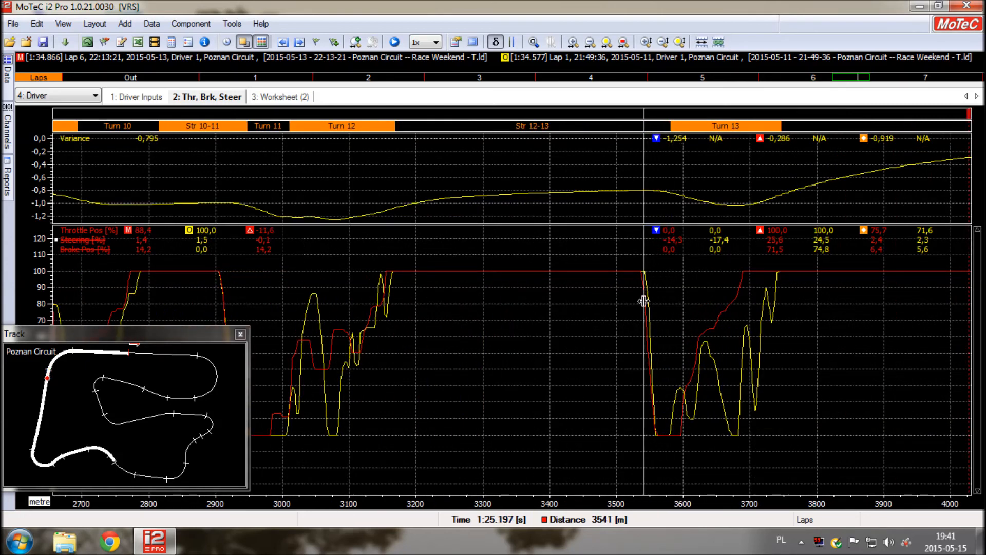
- Compare the Variance and both throttle traces during braking for Turn 13 with the data cursor at about 3552 m
scroll(609, 301, down, 1)
scroll(609, 302, down, 2)
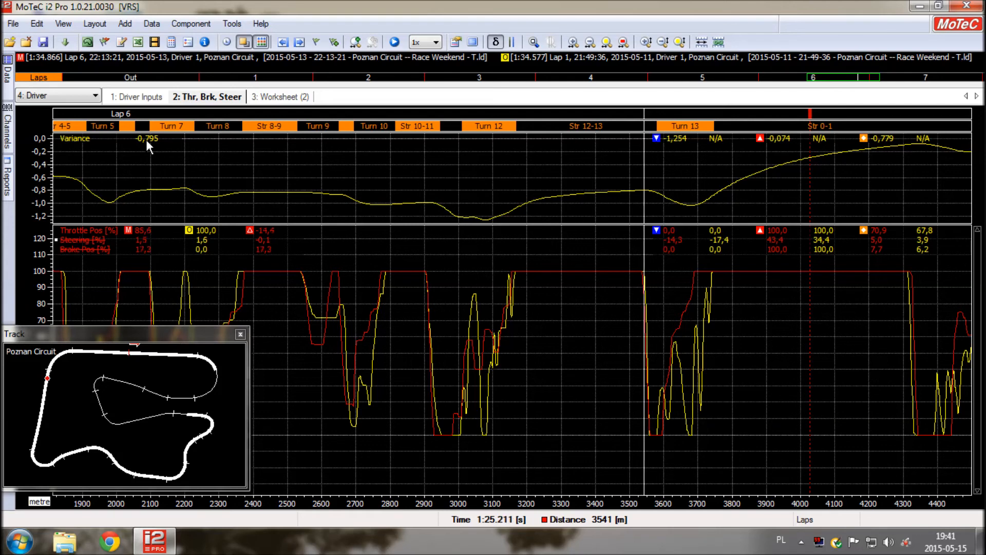
key(Left)
key(Left)
key(Left)
key(Left)
key(Left)
key(Left)
key(Left)
key(Left)
key(Left)
key(Left)
key(Left)
key(Left)
key(Left)
key(Left)
key(Left)
key(Left)
key(Left)
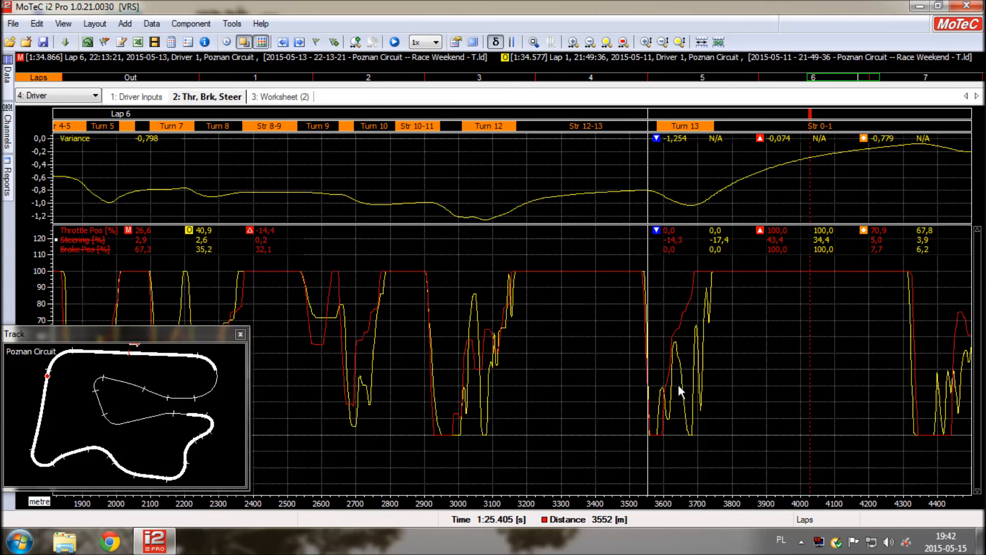
- Follow the Variance from the braking zone into the middle of Turn 13 with the data cursor at about 3647 m
key(Right)
key(Right)
key(Right)
key(Right)
key(Right)
key(Right)
key(Right)
key(Right)
key(Right)
key(Right)
key(Right)
key(Right)
key(Right)
key(Right)
key(Right)
key(Right)
key(Right)
key(Right)
key(Right)
key(Right)
key(Right)
key(Right)
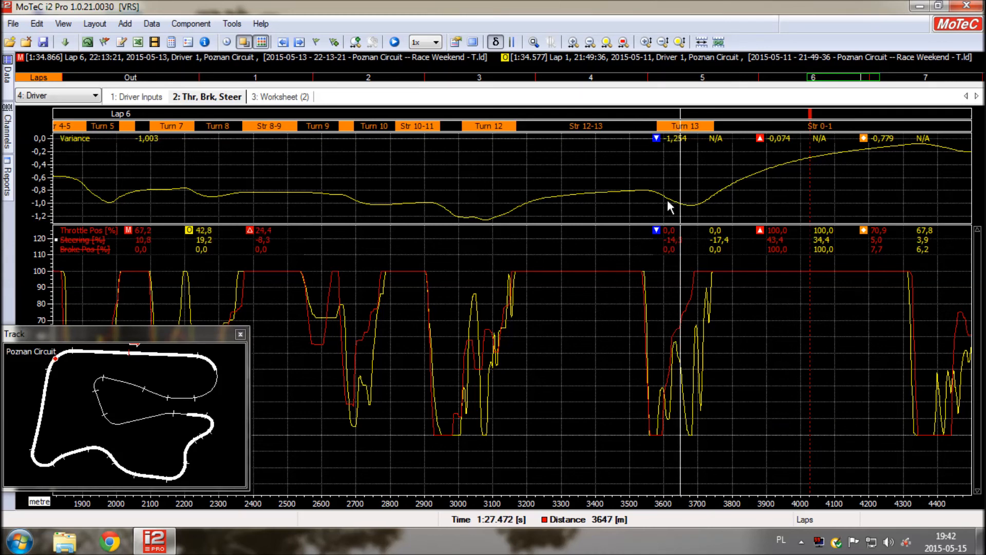
- Recheck the Variance at the end of Str 12-13 with the data cursor at about 3541 m and 3536 m
click(651, 191)
key(Left)
key(Left)
key(Left)
key(Left)
key(Left)
key(Left)
key(Left)
key(Left)
key(Up)
key(Up)
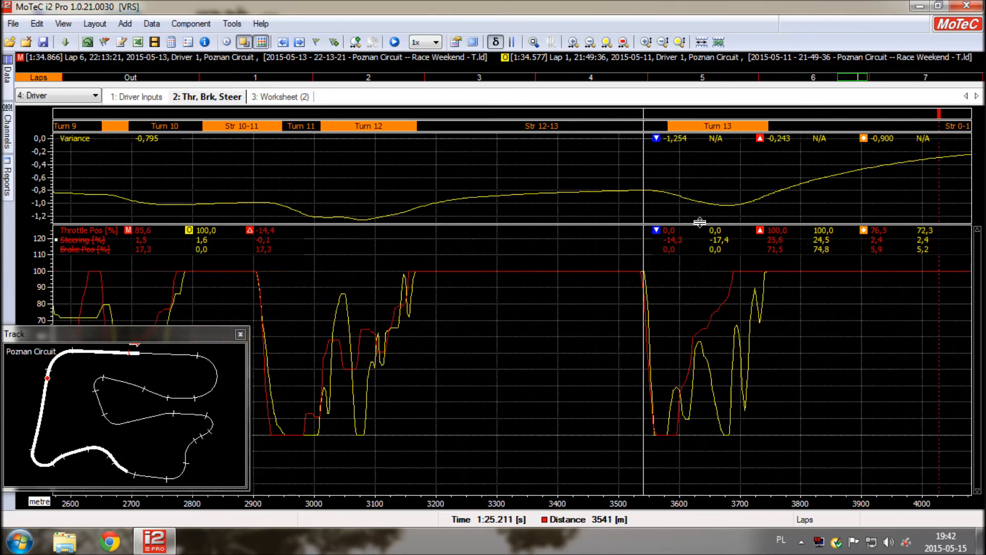
key(Up)
key(Left)
key(Left)
key(Left)
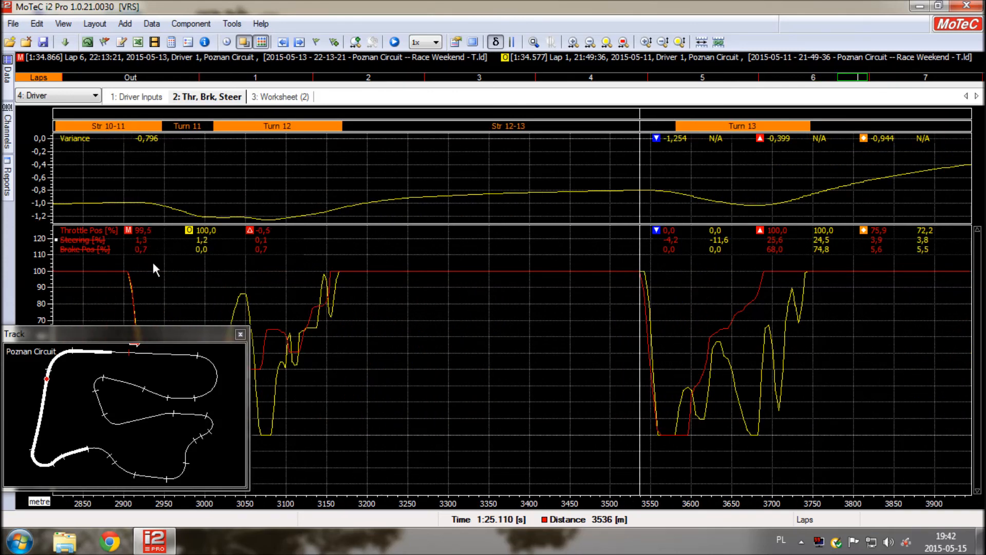
- Trace the Variance through Turn 13 against both throttle traces with the data cursor at about 3566 m and 3693 m
key(Right)
key(Down)
key(Down)
key(Down)
key(Down)
key(Down)
key(Right)
key(Right)
key(Right)
key(Right)
key(Right)
key(Right)
key(Right)
key(Right)
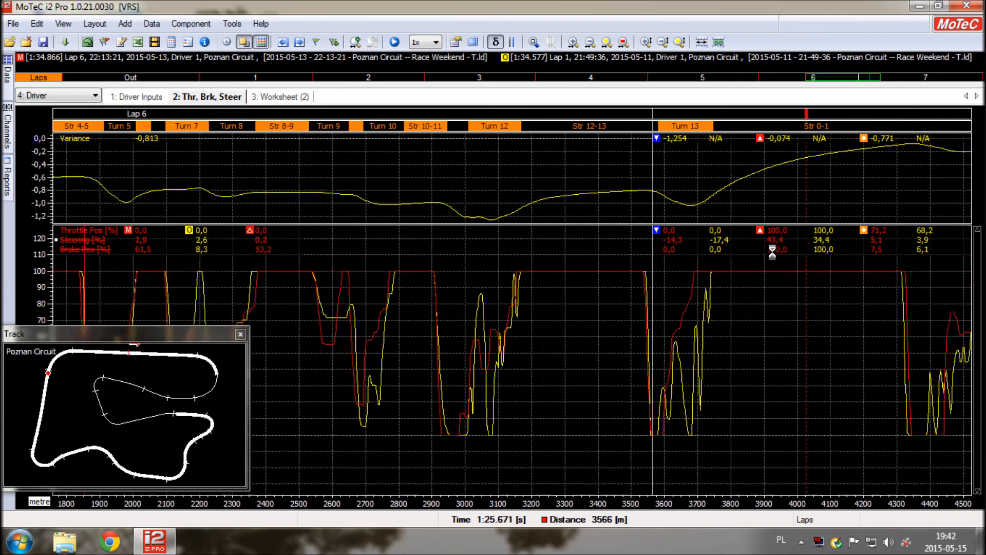
key(Right)
key(Right)
key(Right)
key(Right)
key(Right)
key(Right)
key(Right)
key(Right)
key(Right)
key(Right)
key(Right)
key(Right)
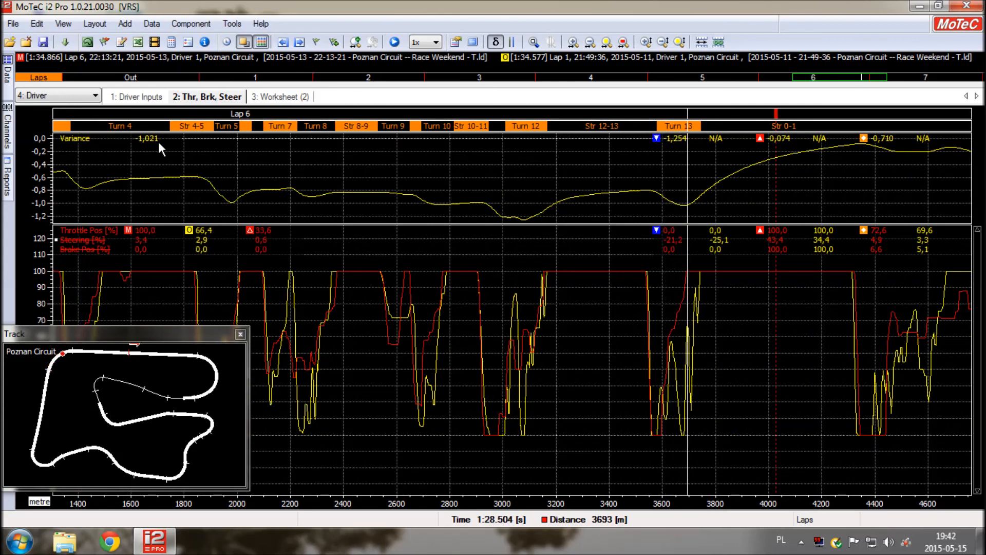
- Follow the Variance from Turn 13's exit along Str 0-1 to the finish line with the data cursor at about 4023 m
key(Right)
key(Right)
key(Right)
key(Right)
key(Right)
key(Right)
key(Right)
key(Right)
key(Right)
key(Right)
key(Right)
key(Right)
key(Right)
key(Right)
key(Right)
key(Right)
key(Right)
key(Right)
key(Right)
key(Right)
key(Right)
key(Right)
key(Right)
key(Right)
key(Right)
key(Right)
key(Right)
key(Right)
key(Right)
key(Right)
key(Right)
key(Right)
key(Right)
key(Right)
key(Right)
key(Right)
key(Right)
key(Right)
key(Right)
key(Right)
key(Right)
key(Right)
key(Right)
key(Right)
key(Left)
key(Left)
key(Left)
key(Left)
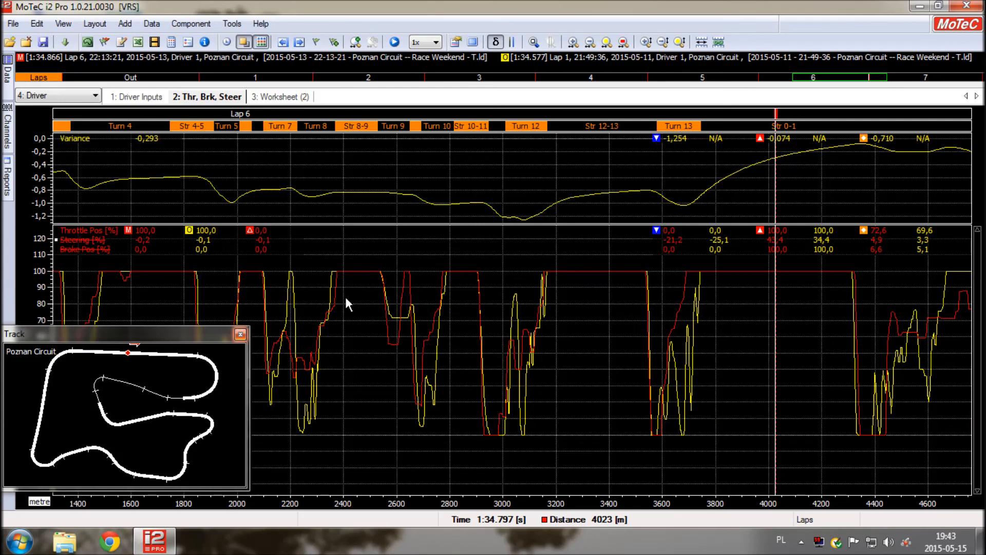
- Examine the Variance and throttle traces across the whole of Lap 6 together with its neighbouring laps
scroll(661, 264, down, 2)
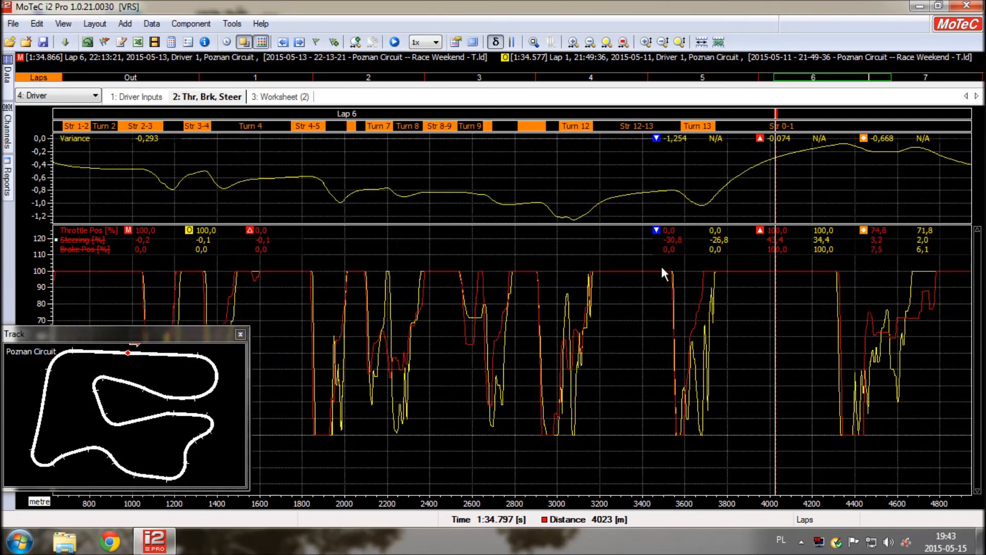
scroll(661, 237, down, 2)
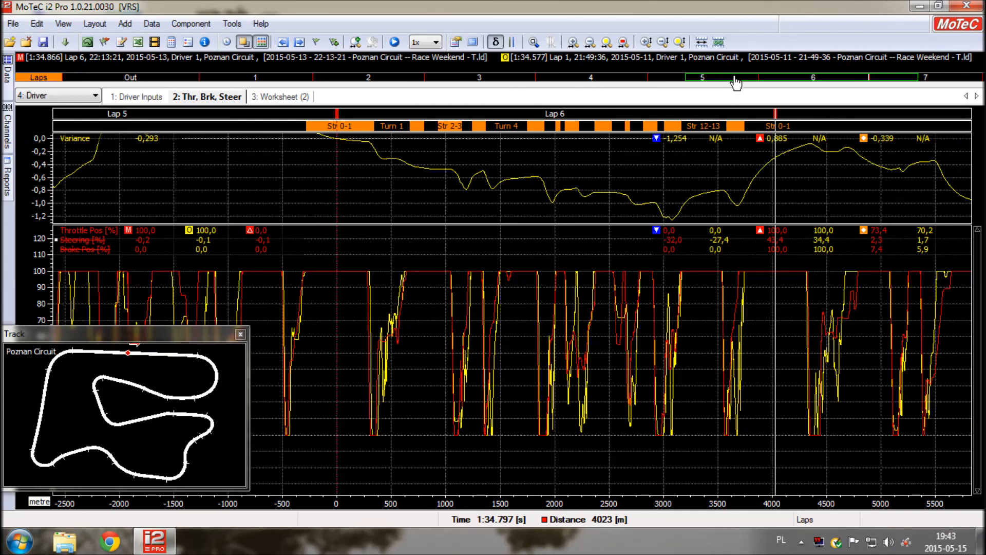
scroll(629, 180, up, 2)
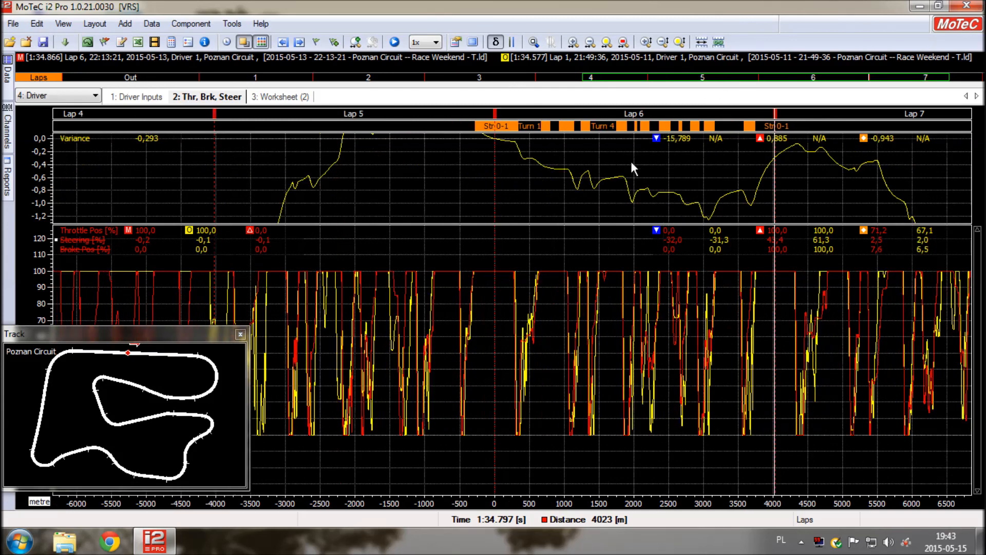